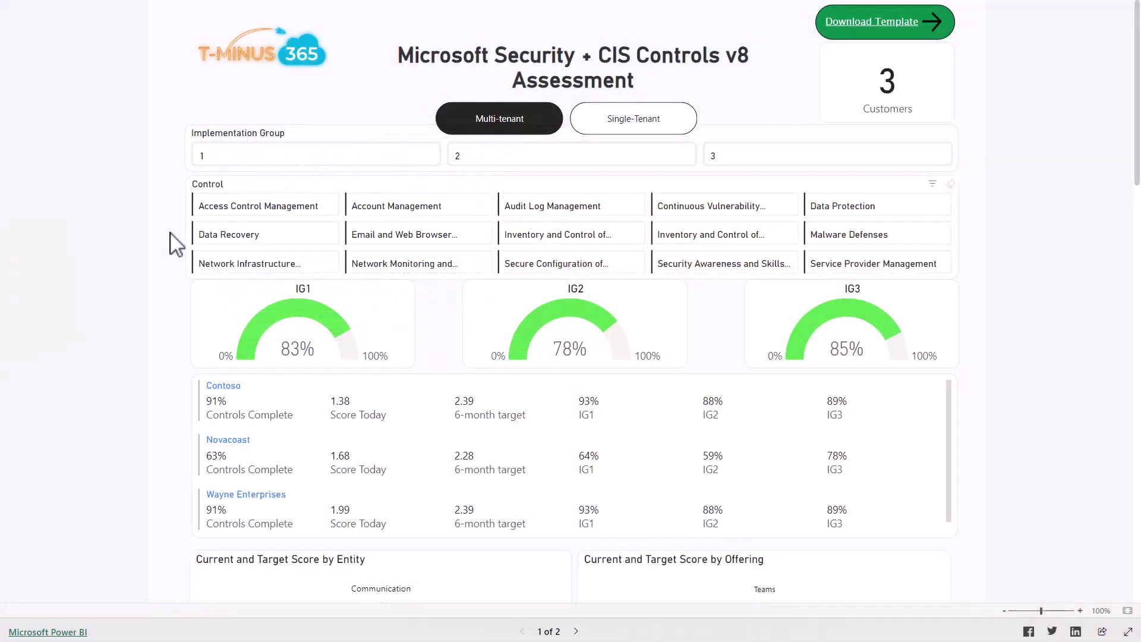
Scroll the Power BI report down to the Current and Target Score radar charts by entity, offering and control.
{"action": "scroll", "coordinate": [173, 242], "scroll_direction": "down", "scroll_amount": 2}
{"action": "scroll", "coordinate": [172, 243], "scroll_direction": "down", "scroll_amount": 5}
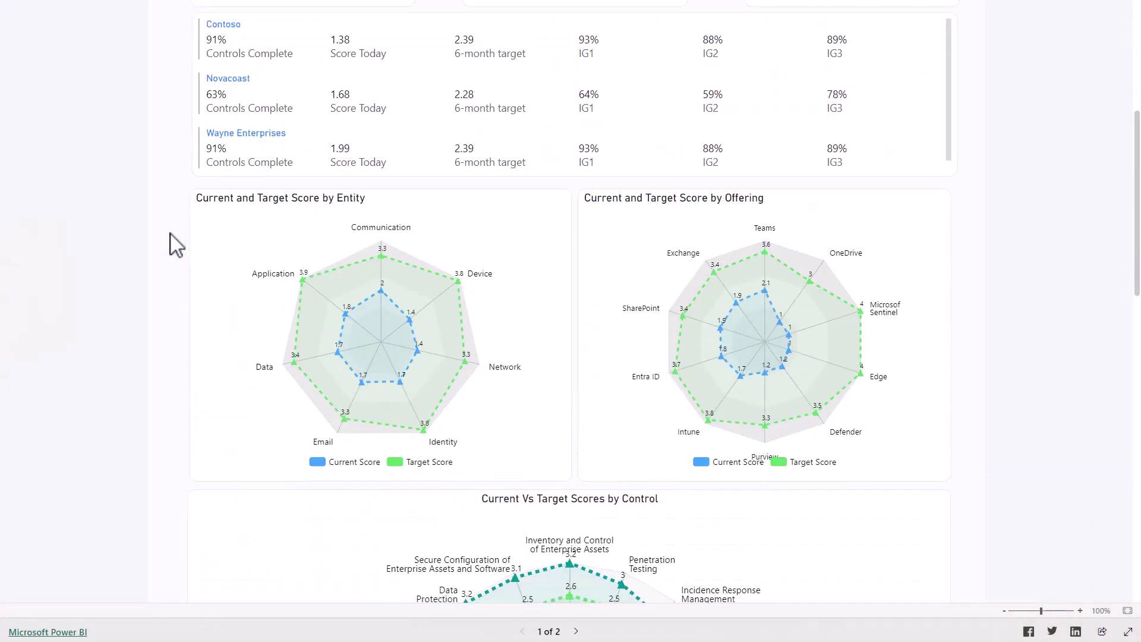
{"action": "scroll", "coordinate": [175, 244], "scroll_direction": "down", "scroll_amount": 6}
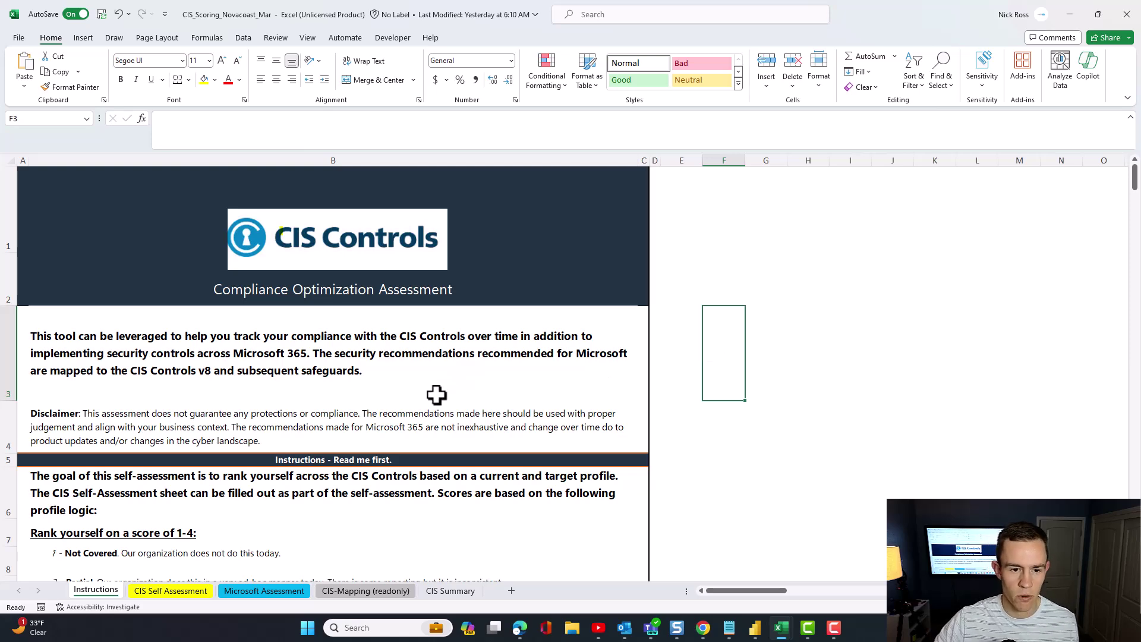
Scroll the Instructions sheet past scoring levels 1–4 down to the Using the Results section.
{"action": "scroll", "coordinate": [419, 387], "scroll_direction": "down", "scroll_amount": 2}
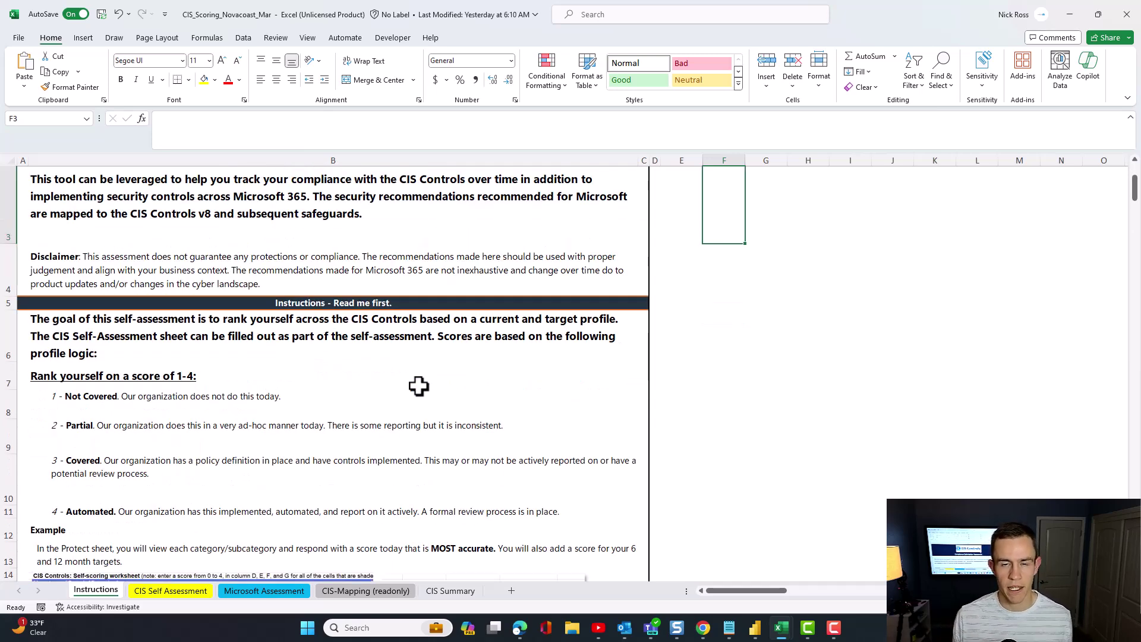
{"action": "scroll", "coordinate": [419, 388], "scroll_direction": "up", "scroll_amount": 2}
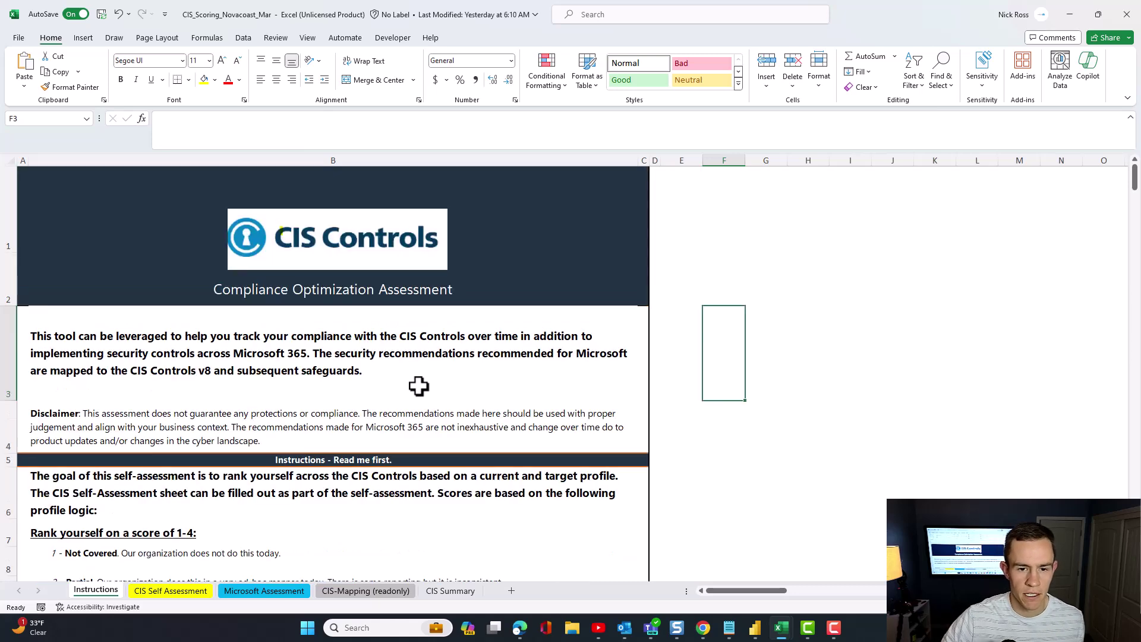
{"action": "scroll", "coordinate": [348, 363], "scroll_direction": "down", "scroll_amount": 1}
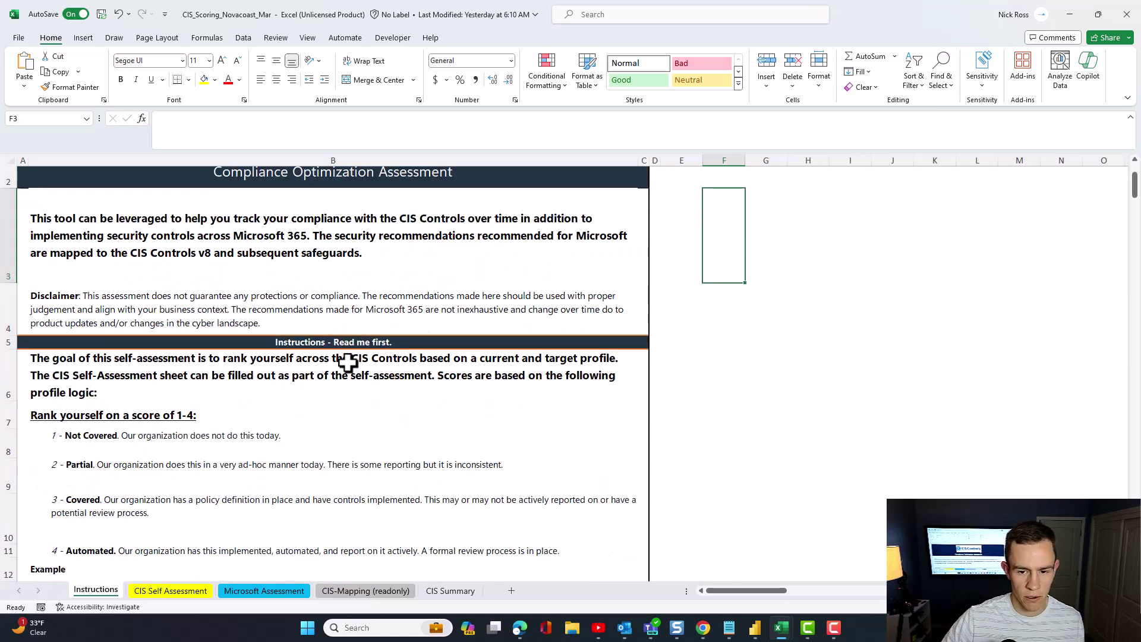
{"action": "scroll", "coordinate": [347, 363], "scroll_direction": "down", "scroll_amount": 2}
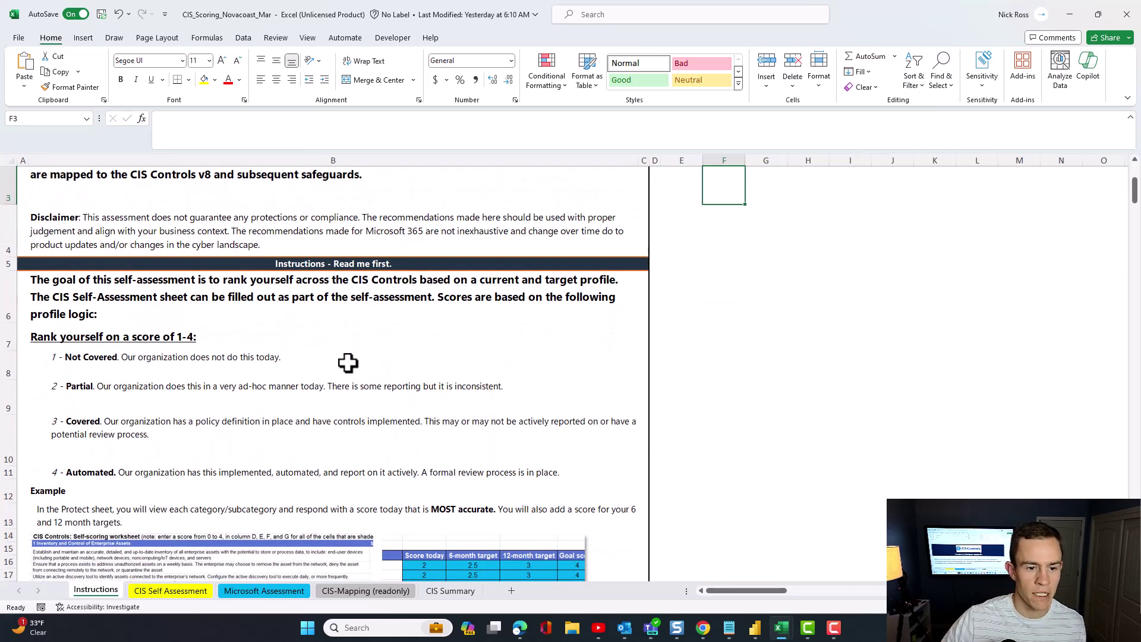
{"action": "scroll", "coordinate": [348, 362], "scroll_direction": "down", "scroll_amount": 2}
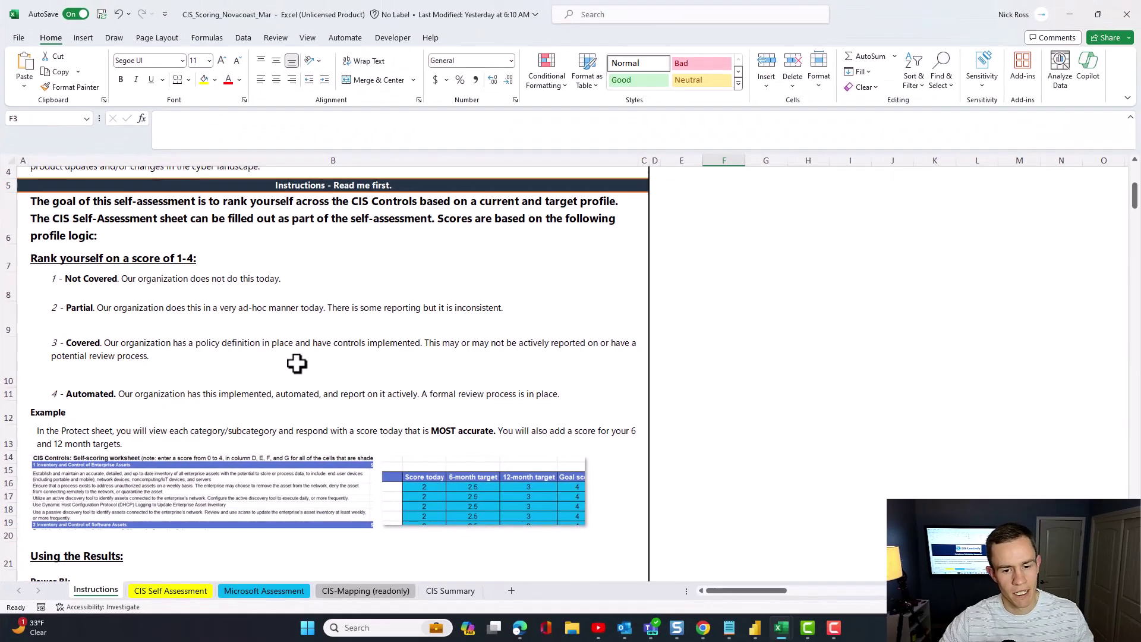
{"action": "scroll", "coordinate": [562, 349], "scroll_direction": "down", "scroll_amount": 1}
{"action": "scroll", "coordinate": [297, 364], "scroll_direction": "down", "scroll_amount": 2}
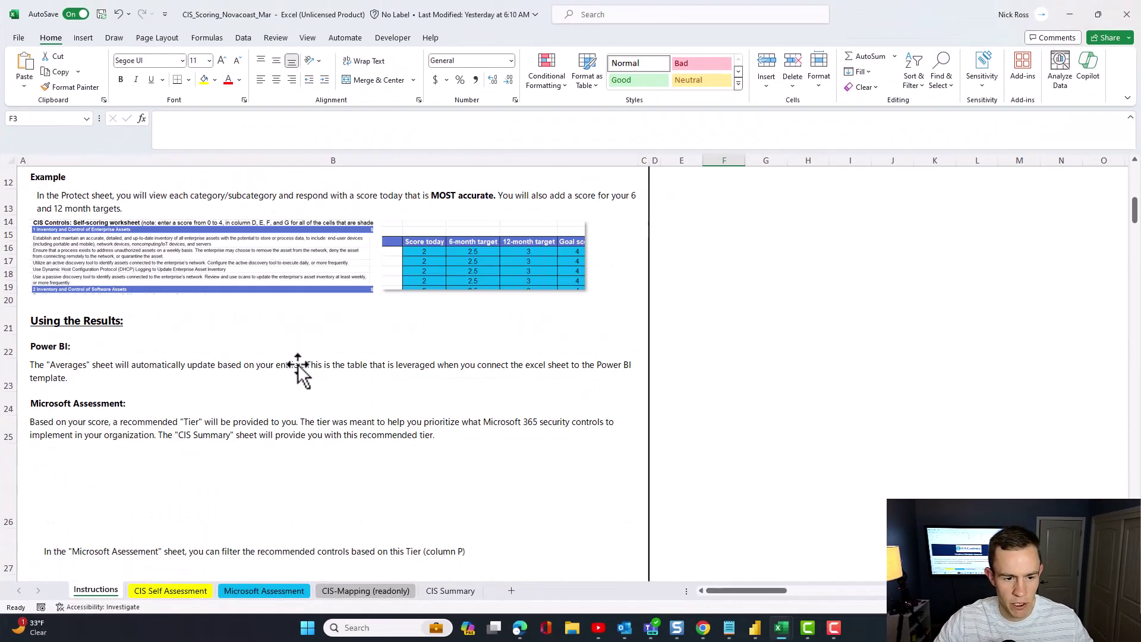
{"action": "scroll", "coordinate": [298, 364], "scroll_direction": "down", "scroll_amount": 1}
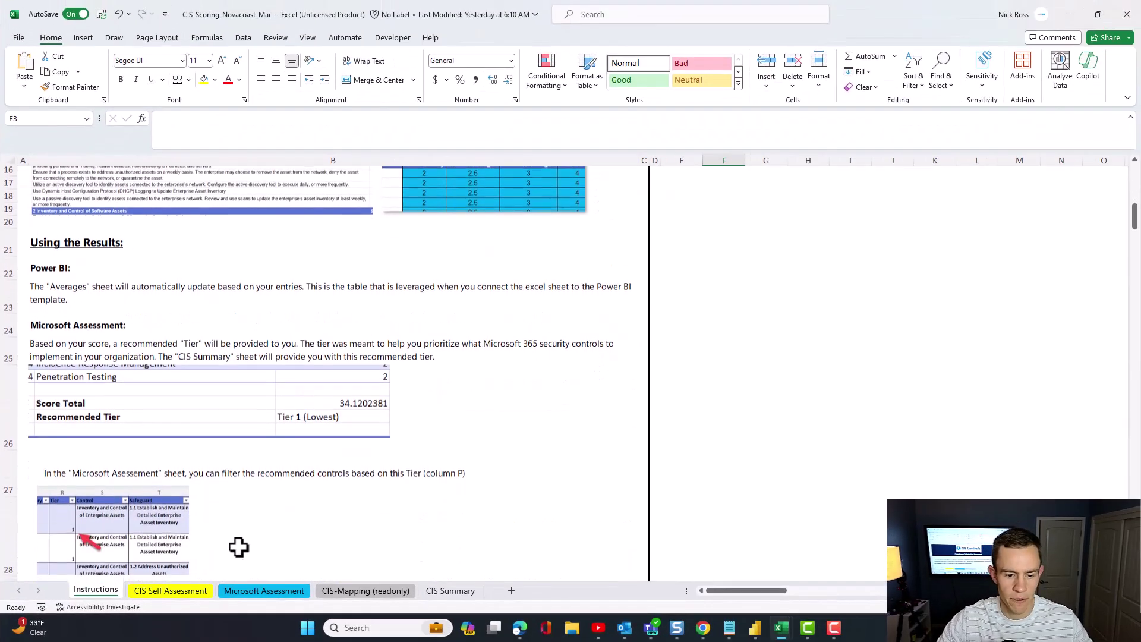
Open the CIS Self Assessment sheet at its CIS Controls v8 radar chart.
{"action": "left_click", "coordinate": [171, 591]}
{"action": "scroll", "coordinate": [281, 453], "scroll_direction": "up", "scroll_amount": 8}
{"action": "scroll", "coordinate": [282, 453], "scroll_direction": "up", "scroll_amount": 20}
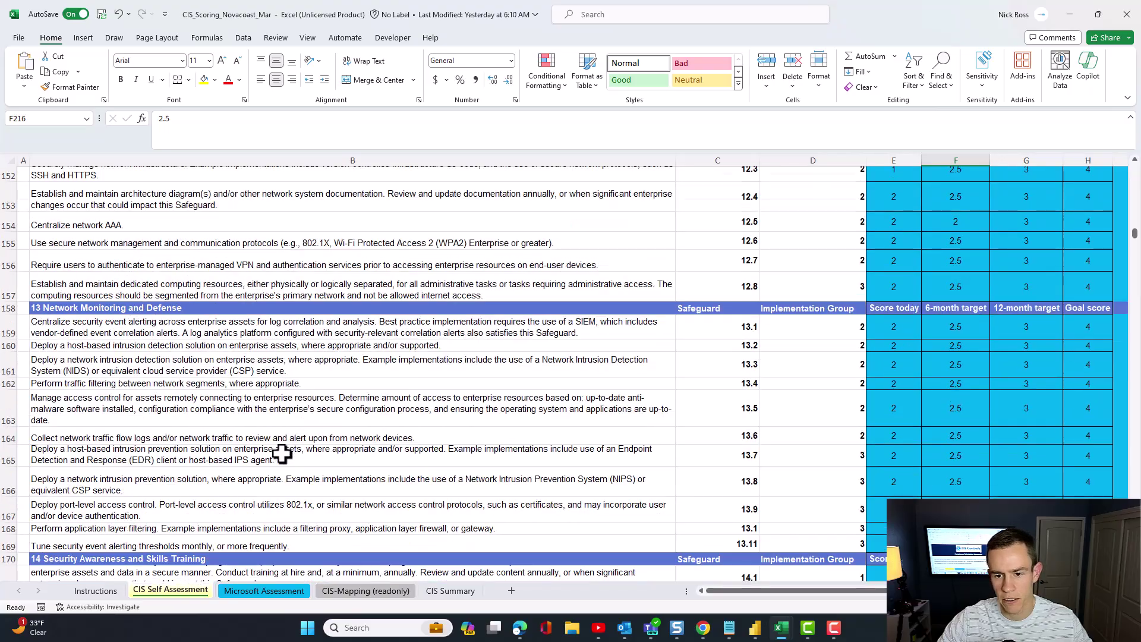
{"action": "scroll", "coordinate": [282, 454], "scroll_direction": "up", "scroll_amount": 20}
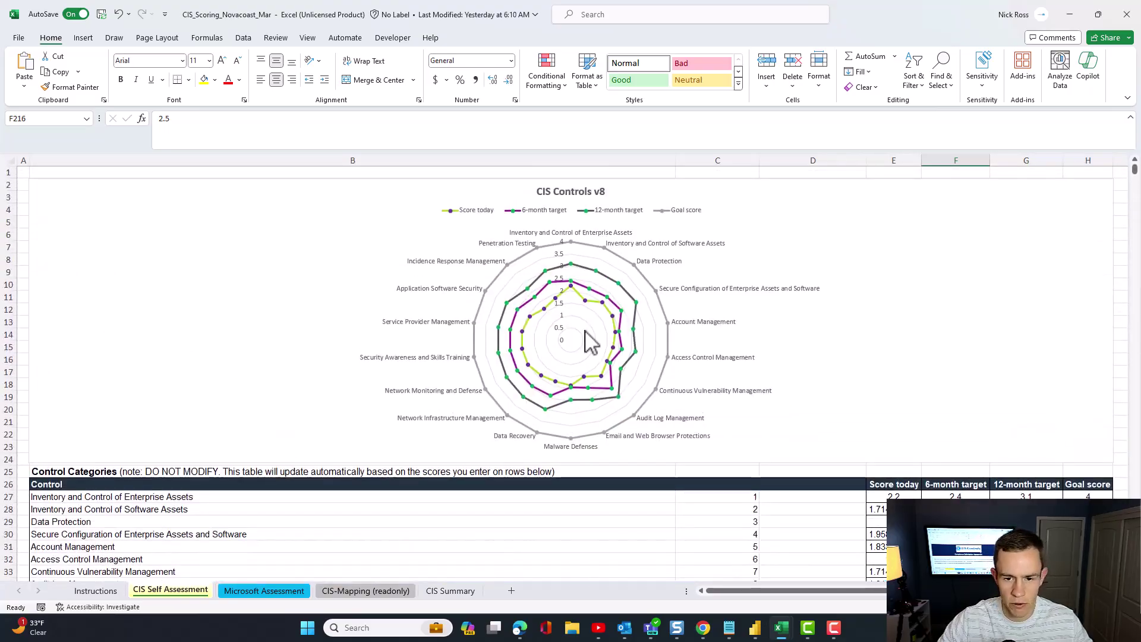
{"action": "mouse_move", "coordinate": [625, 328]}
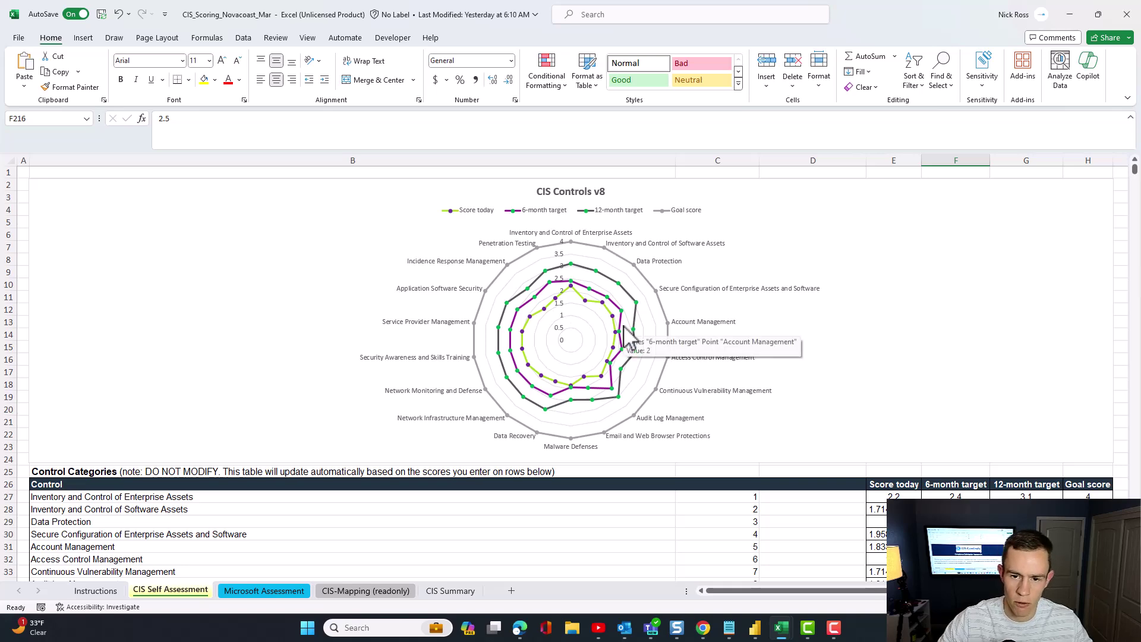
Scroll through the Control Categories table of today, 6-month, 12-month and goal scores.
{"action": "scroll", "coordinate": [624, 327], "scroll_direction": "down", "scroll_amount": 10}
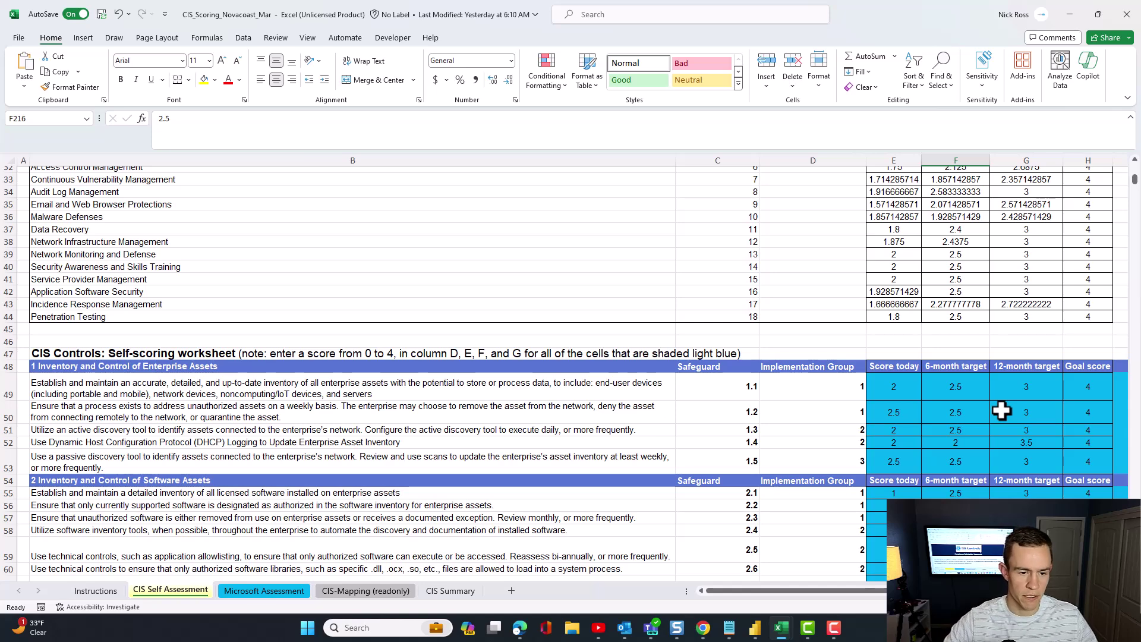
{"action": "scroll", "coordinate": [192, 365], "scroll_direction": "down", "scroll_amount": 2}
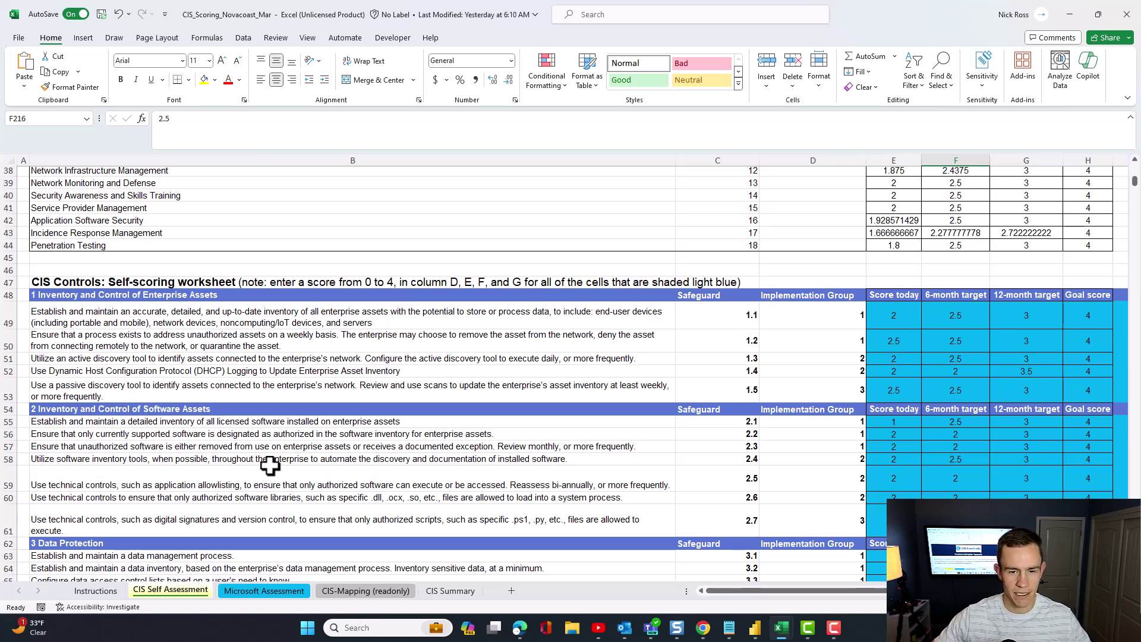
{"action": "scroll", "coordinate": [260, 494], "scroll_direction": "down", "scroll_amount": 3}
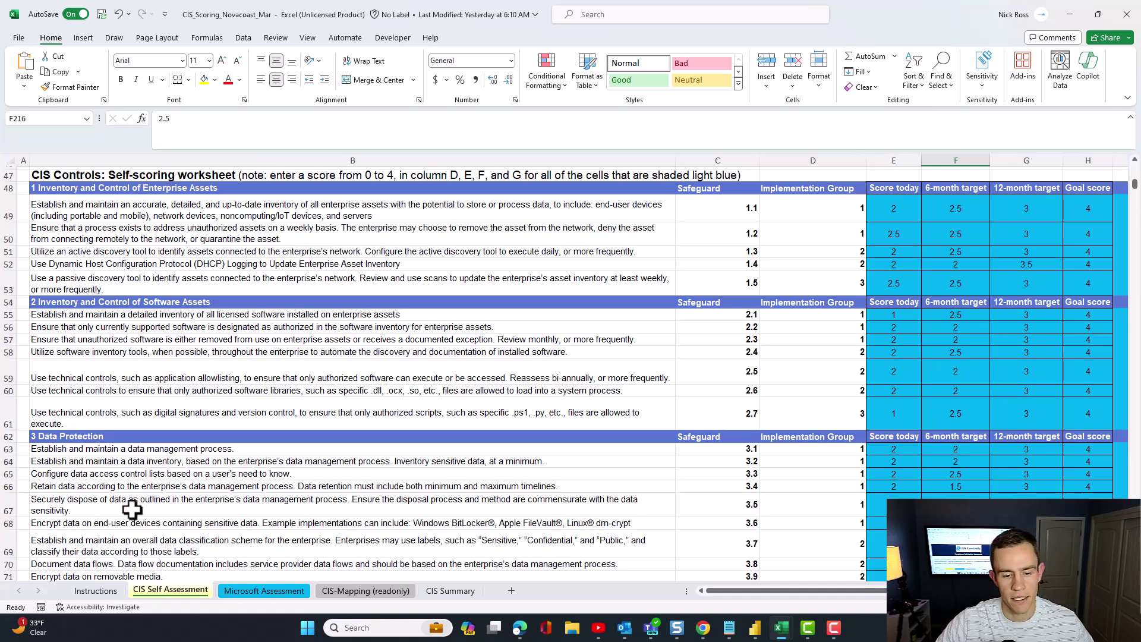
{"action": "scroll", "coordinate": [190, 546], "scroll_direction": "up", "scroll_amount": 9}
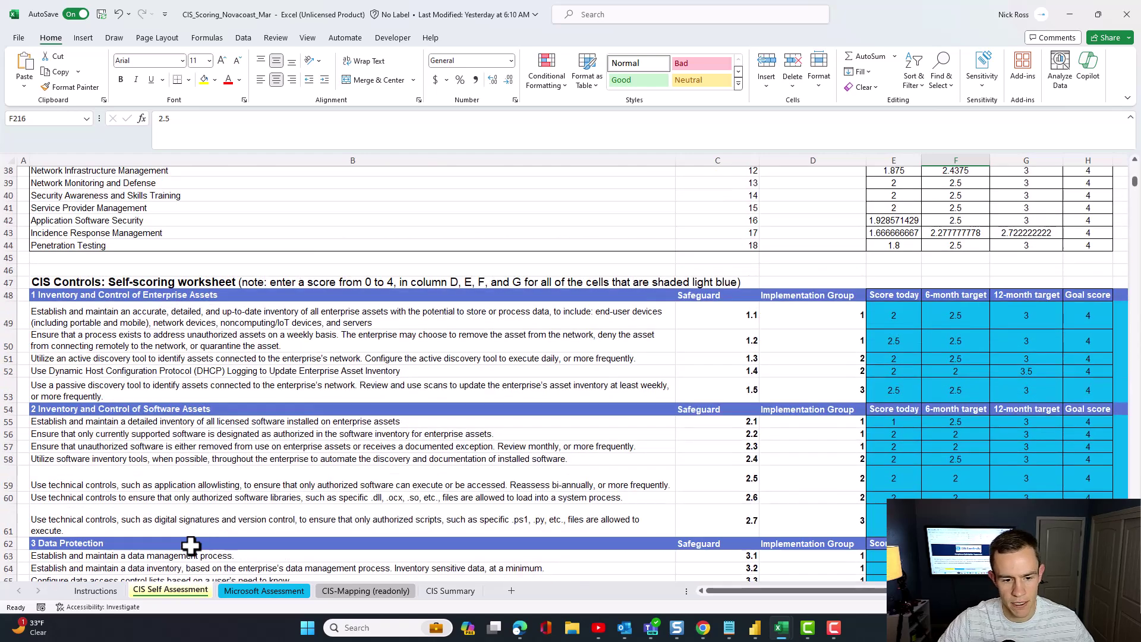
{"action": "scroll", "coordinate": [190, 545], "scroll_direction": "up", "scroll_amount": 5}
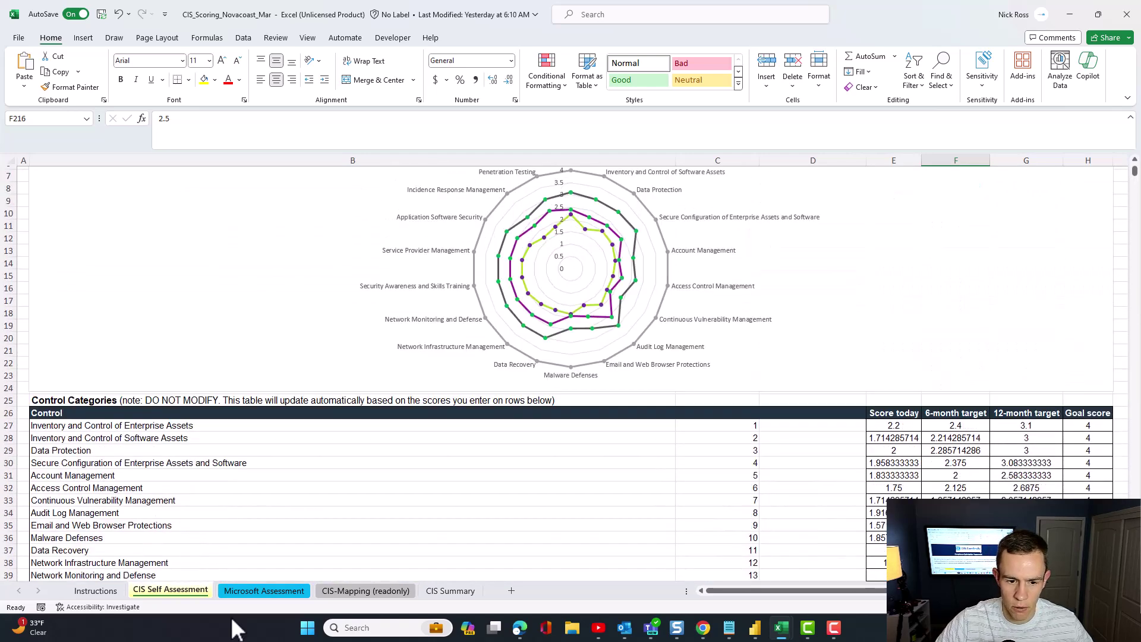
Show the top of the Microsoft Assessment sheet, then its Implementation Group column filtered to 1.
{"action": "left_click", "coordinate": [259, 591]}
{"action": "scroll", "coordinate": [224, 517], "scroll_direction": "up", "scroll_amount": 2}
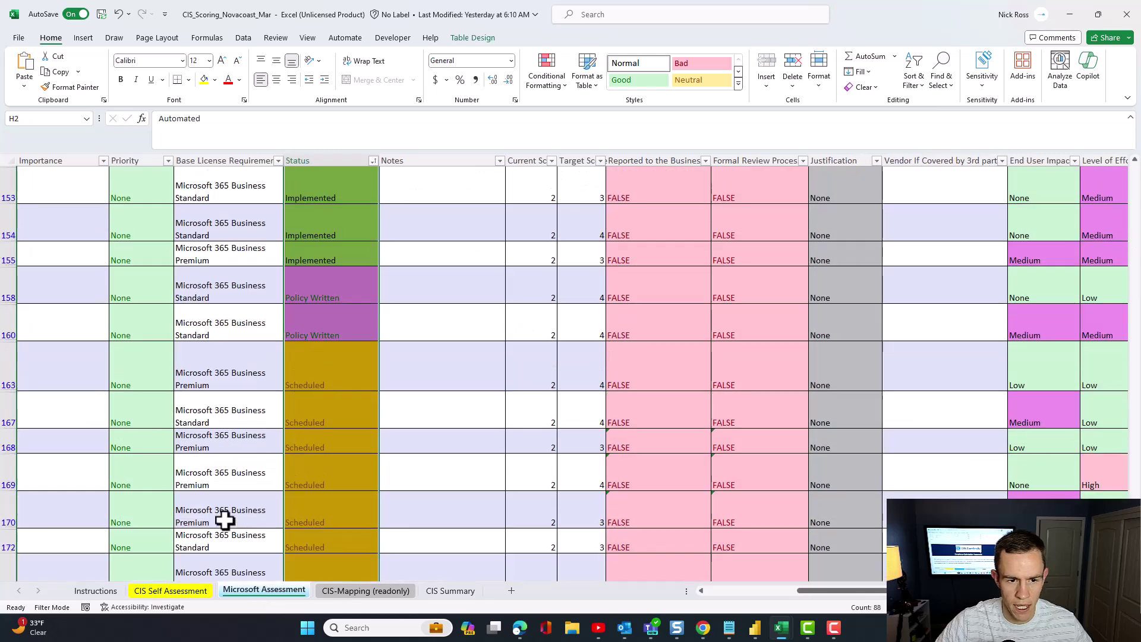
{"action": "scroll", "coordinate": [1113, 204], "scroll_direction": "up", "scroll_amount": 20}
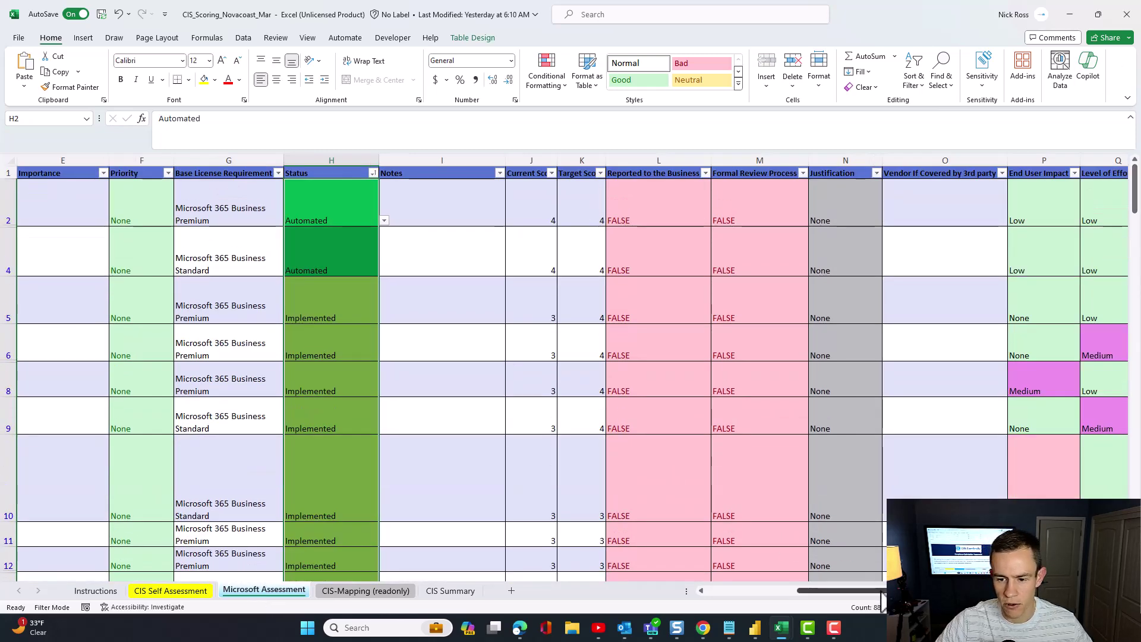
{"action": "scroll", "coordinate": [843, 295], "scroll_direction": "right", "scroll_amount": 6}
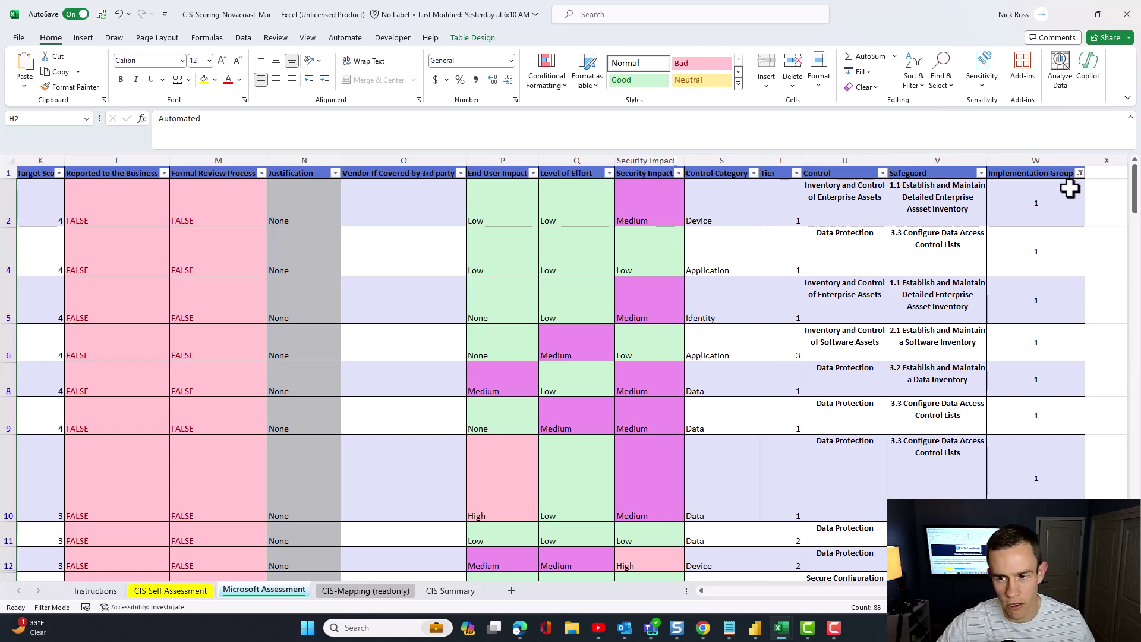
Check the Implementation Group filter's selected values without changing them.
{"action": "left_click", "coordinate": [1080, 173]}
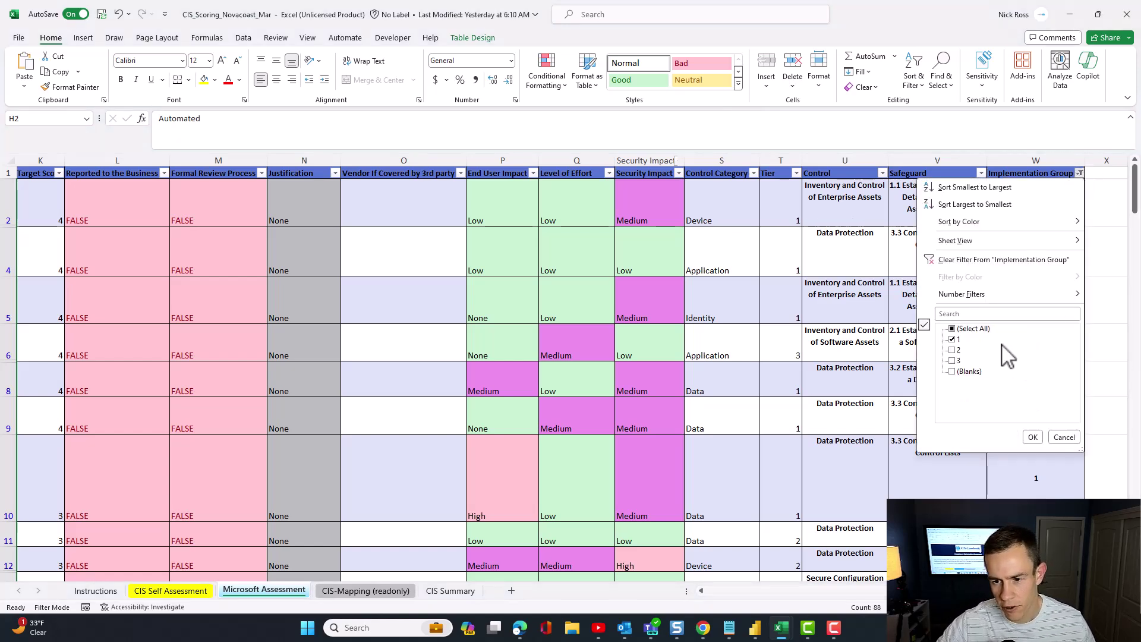
{"action": "left_click", "coordinate": [1081, 173]}
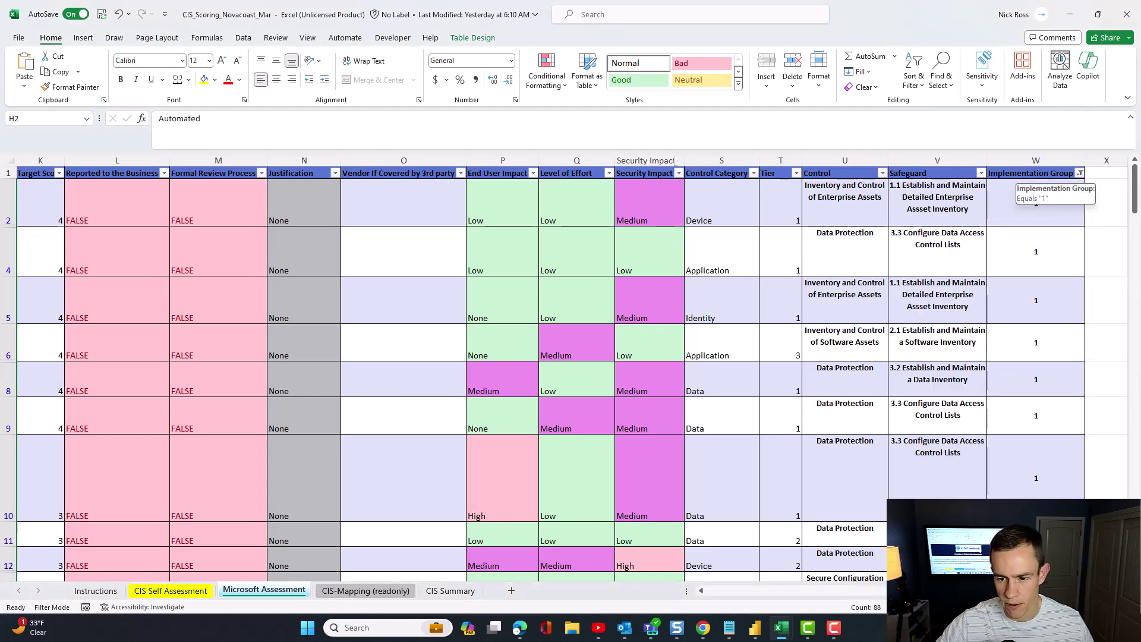
{"action": "scroll", "coordinate": [774, 607], "scroll_direction": "left", "scroll_amount": 15}
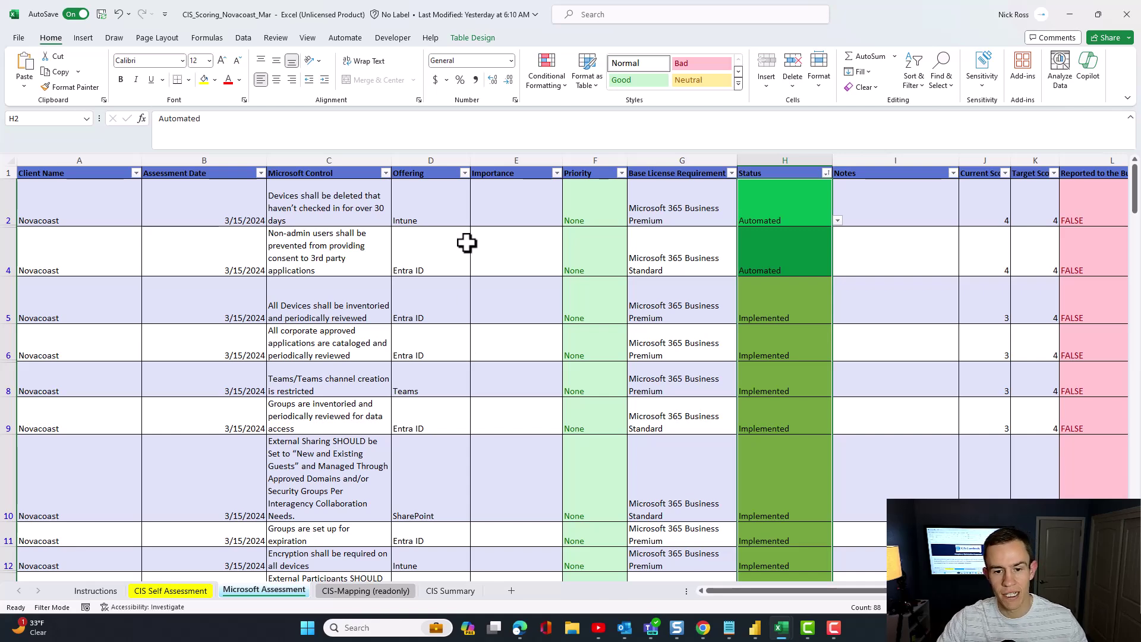
Show the list of possible Status values for the All Devices control in H5.
{"action": "left_click", "coordinate": [696, 213]}
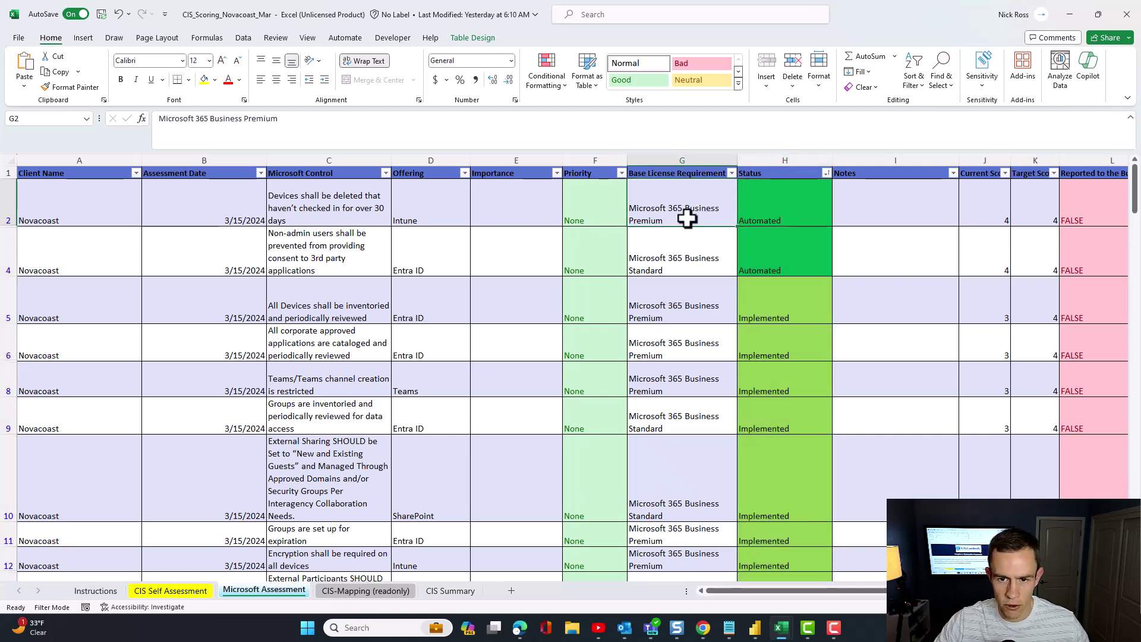
{"action": "left_click", "coordinate": [680, 299]}
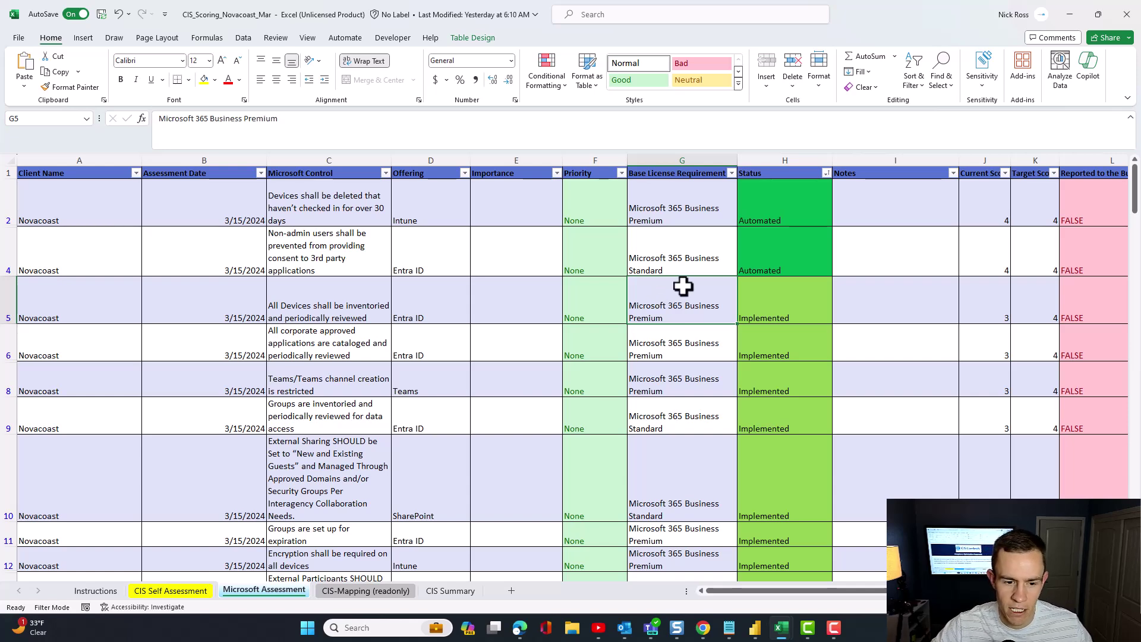
{"action": "left_click", "coordinate": [746, 294]}
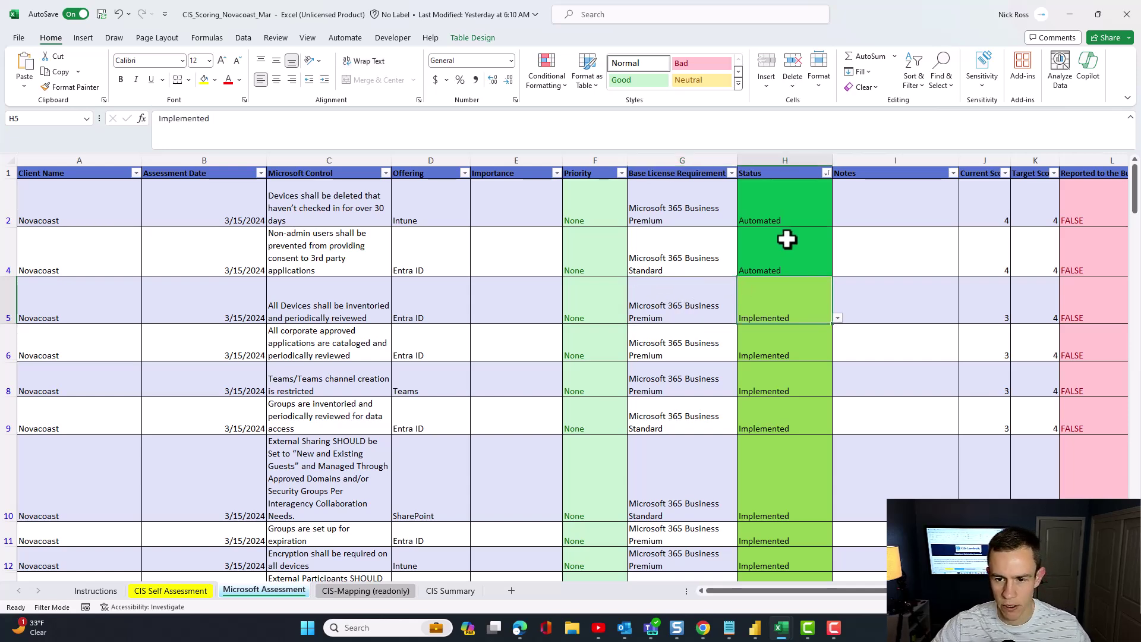
{"action": "left_click", "coordinate": [842, 319]}
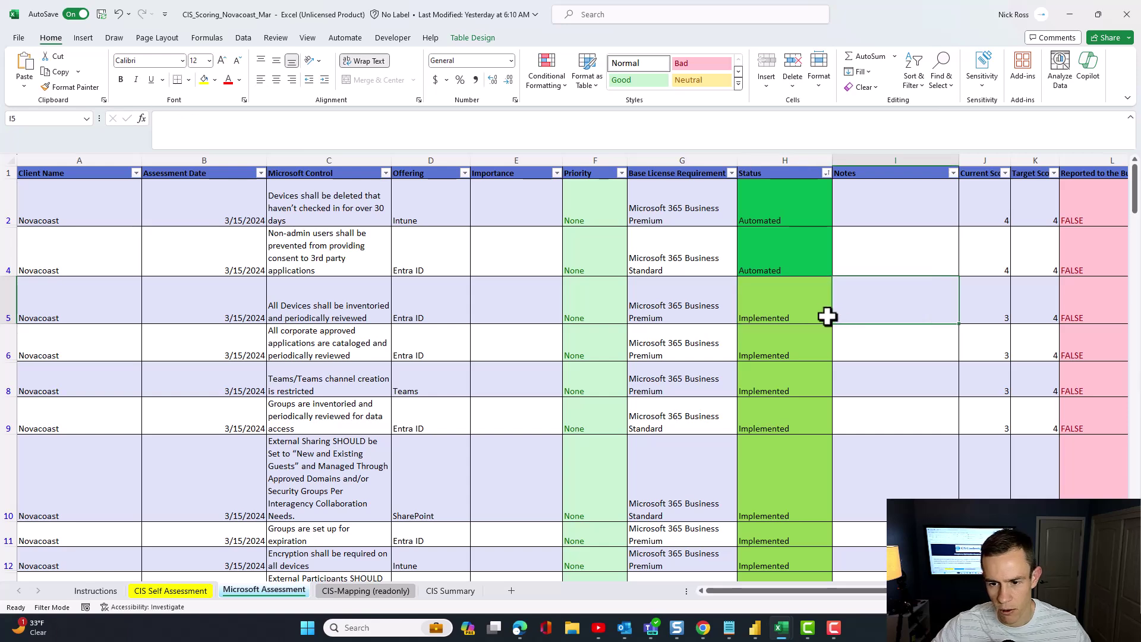
{"action": "left_click", "coordinate": [828, 317]}
{"action": "left_click", "coordinate": [838, 319]}
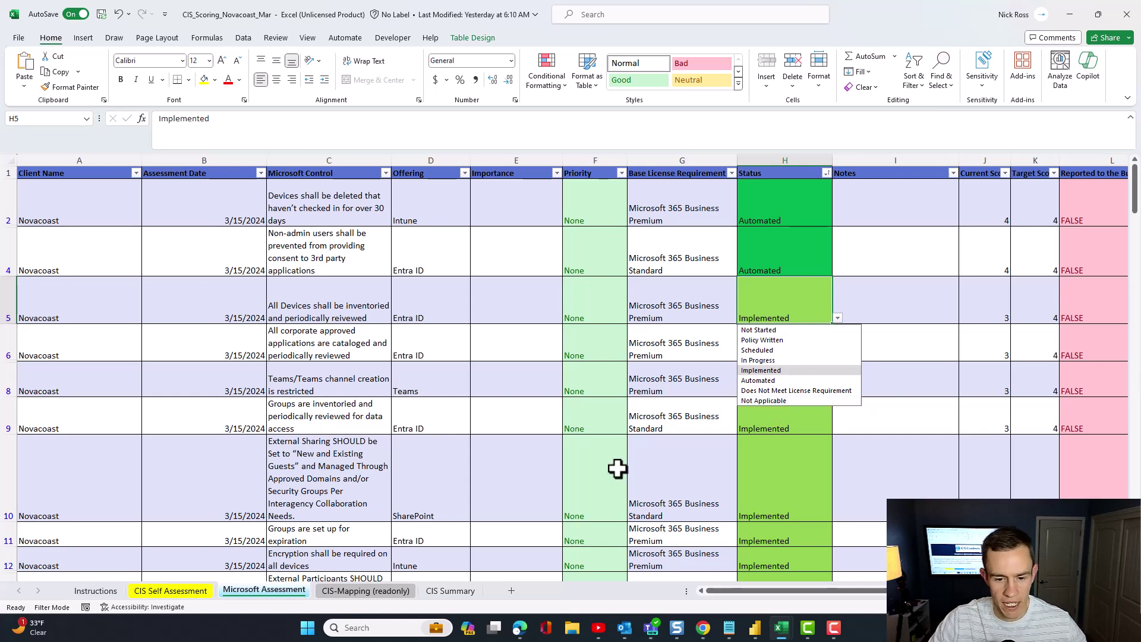
Look over CIS-Mapping, then select CIS Summary A2:B19, totalling 33.58571429 with Tier 1 (Lowest).
{"action": "left_click", "coordinate": [374, 593]}
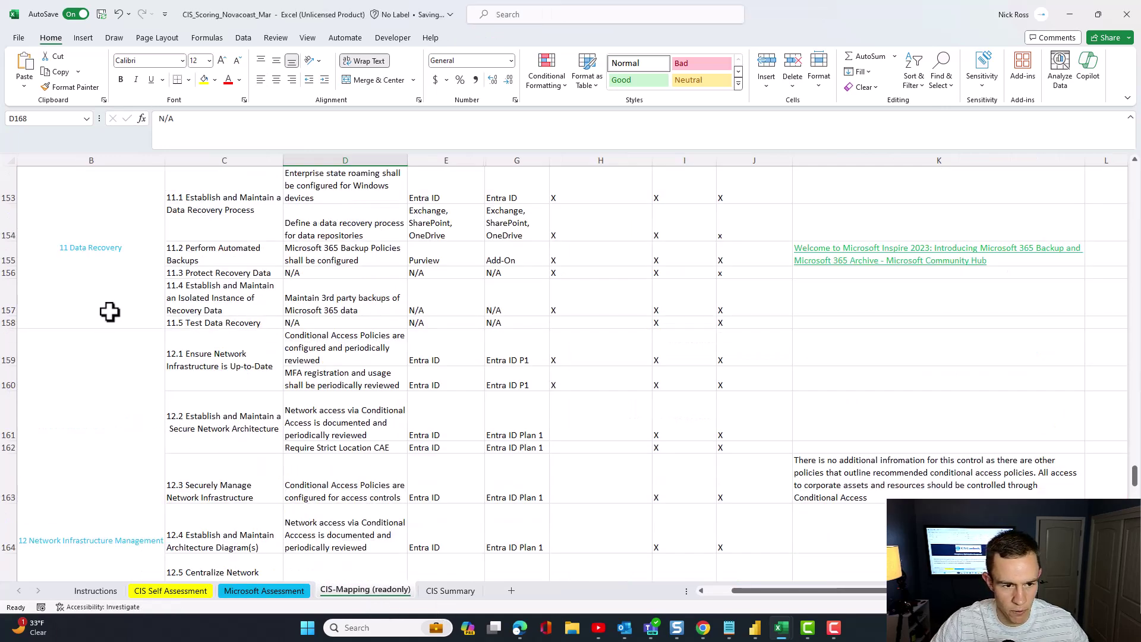
{"action": "scroll", "coordinate": [110, 311], "scroll_direction": "up", "scroll_amount": 3}
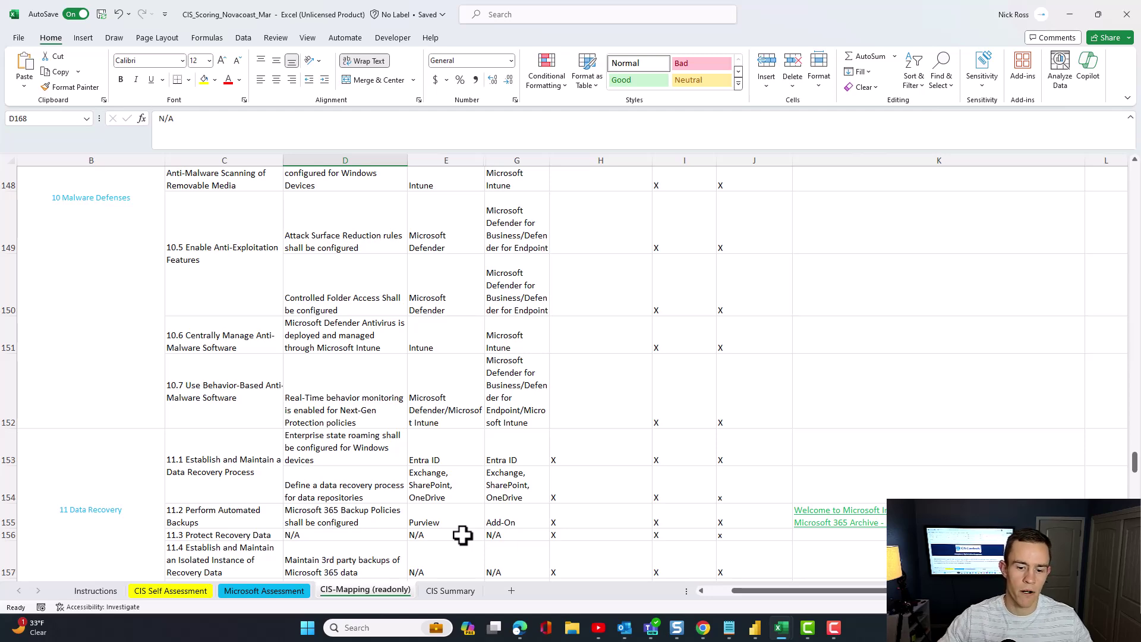
{"action": "left_click", "coordinate": [451, 591]}
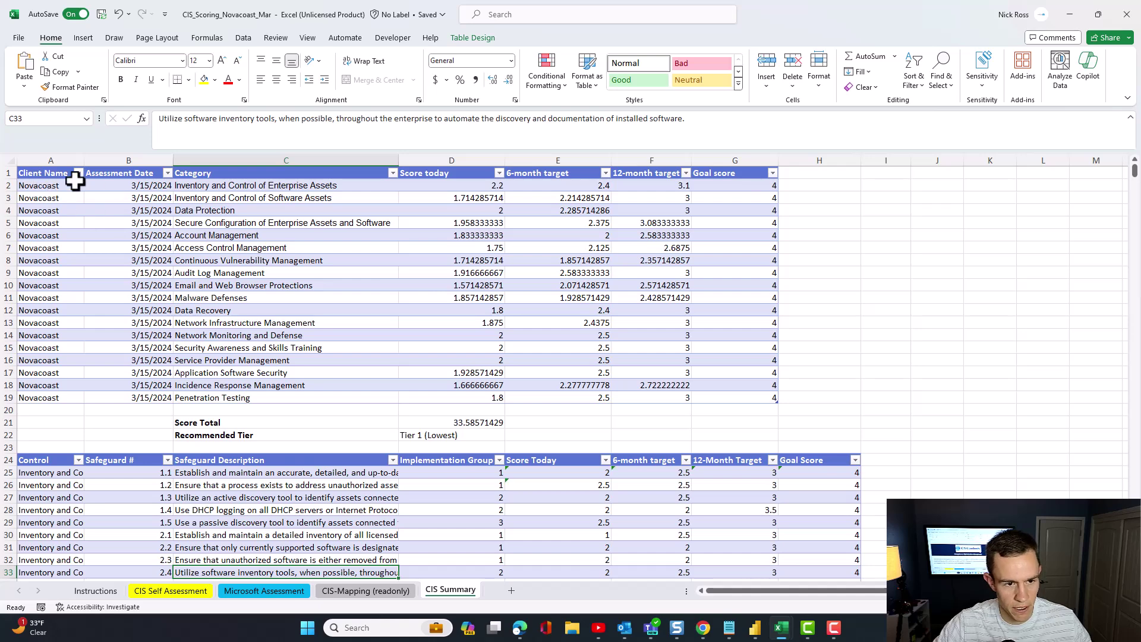
{"action": "left_click_drag", "start_coordinate": [124, 185], "coordinate": [60, 403]}
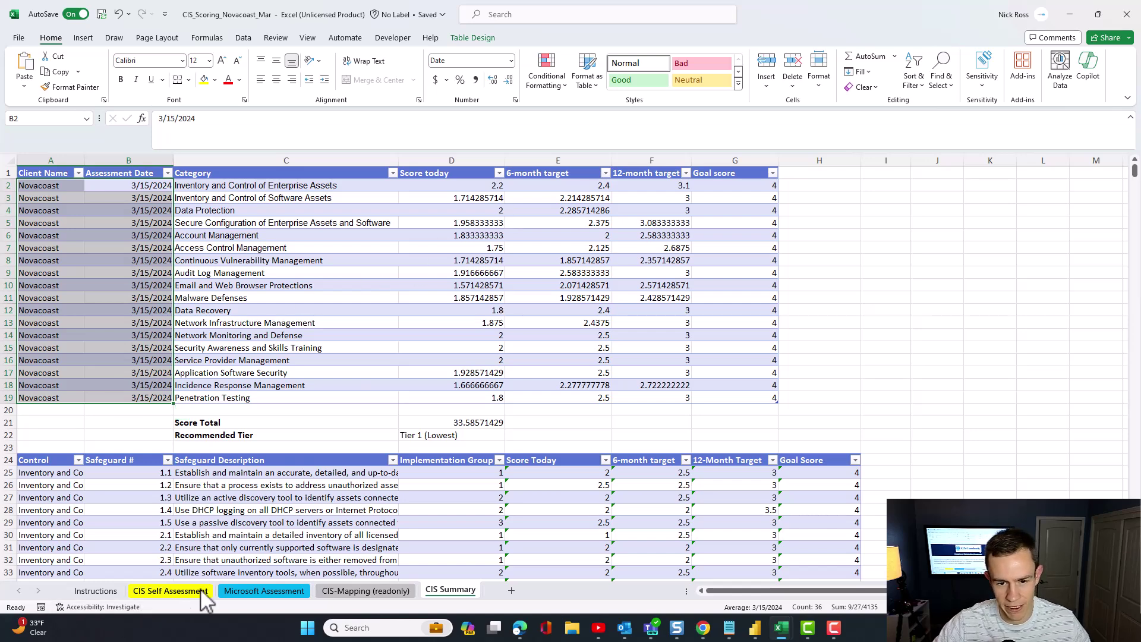
{"action": "scroll", "coordinate": [499, 376], "scroll_direction": "down", "scroll_amount": 9}
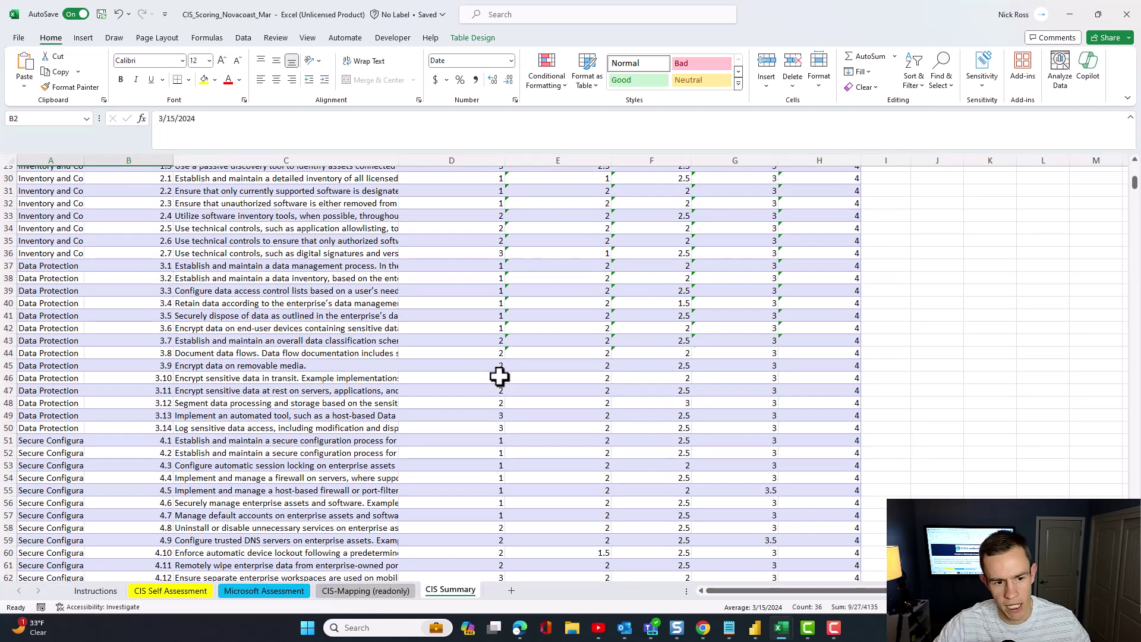
{"action": "scroll", "coordinate": [499, 376], "scroll_direction": "up", "scroll_amount": 7}
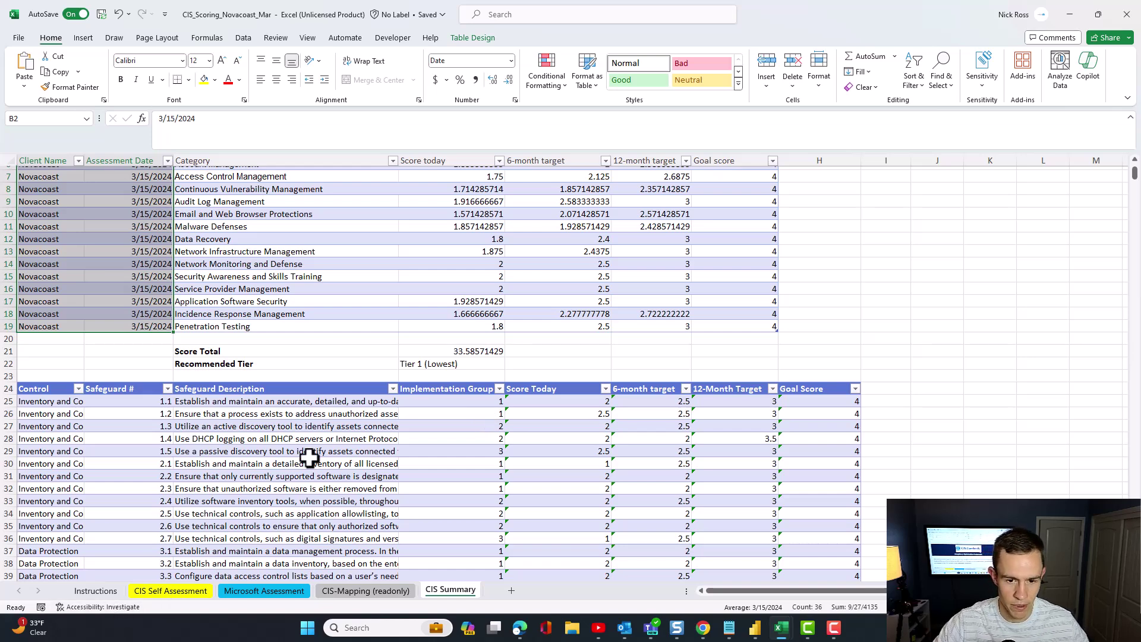
{"action": "scroll", "coordinate": [431, 363], "scroll_direction": "up", "scroll_amount": 1}
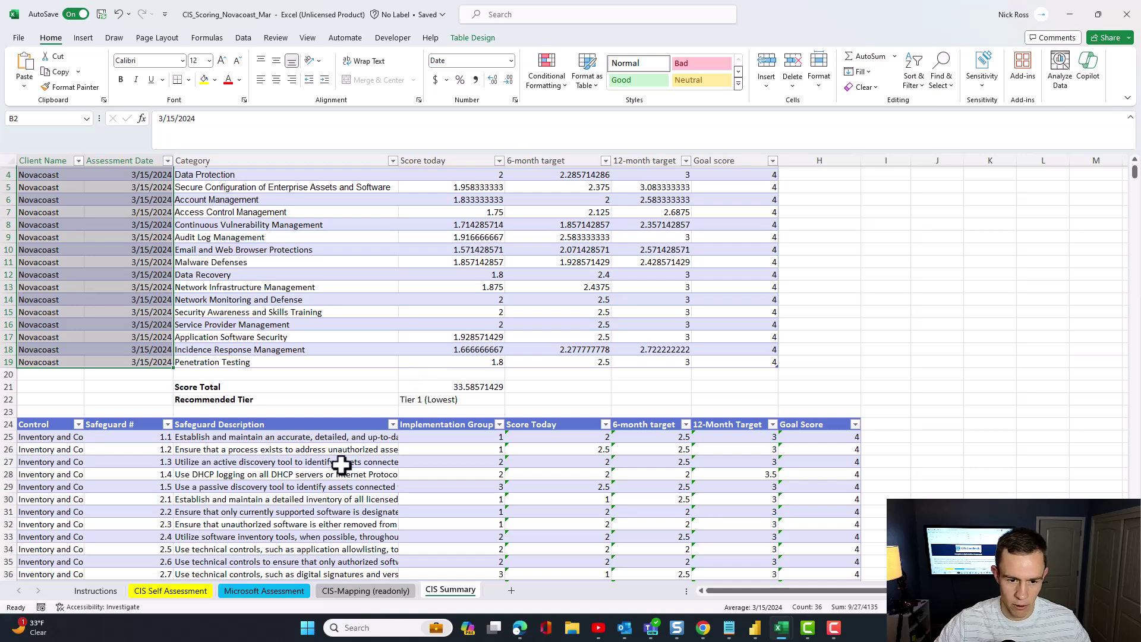
On Microsoft Assessment, select row 2's Tier in T2 and its impact, effort and category cells P2:S2.
{"action": "left_click", "coordinate": [256, 591]}
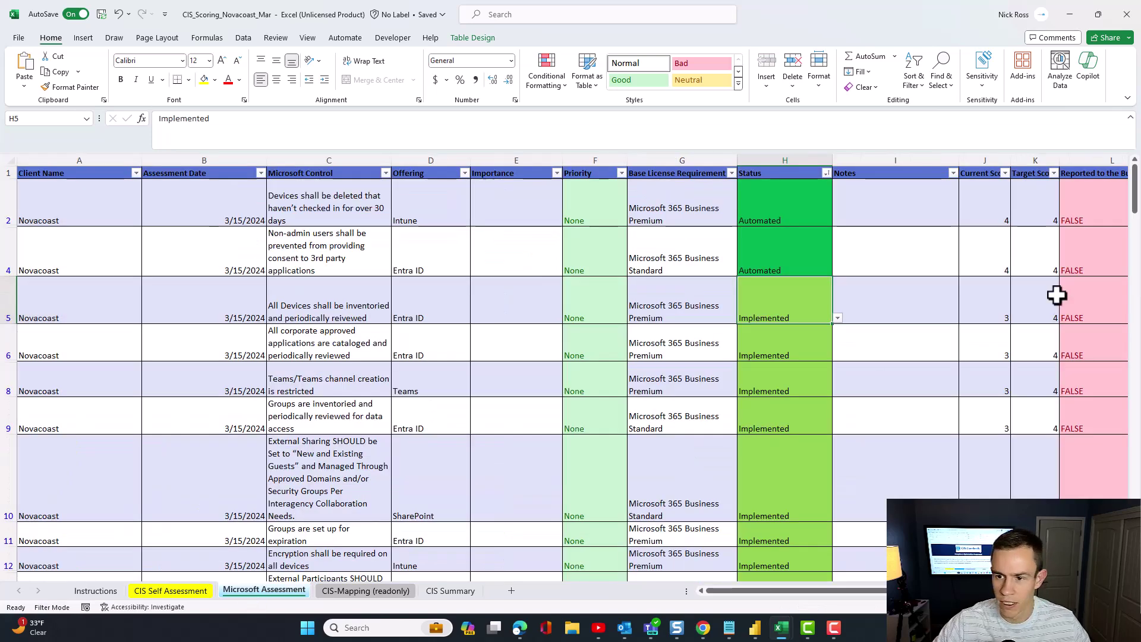
{"action": "left_click_drag", "start_coordinate": [856, 591], "coordinate": [898, 591]}
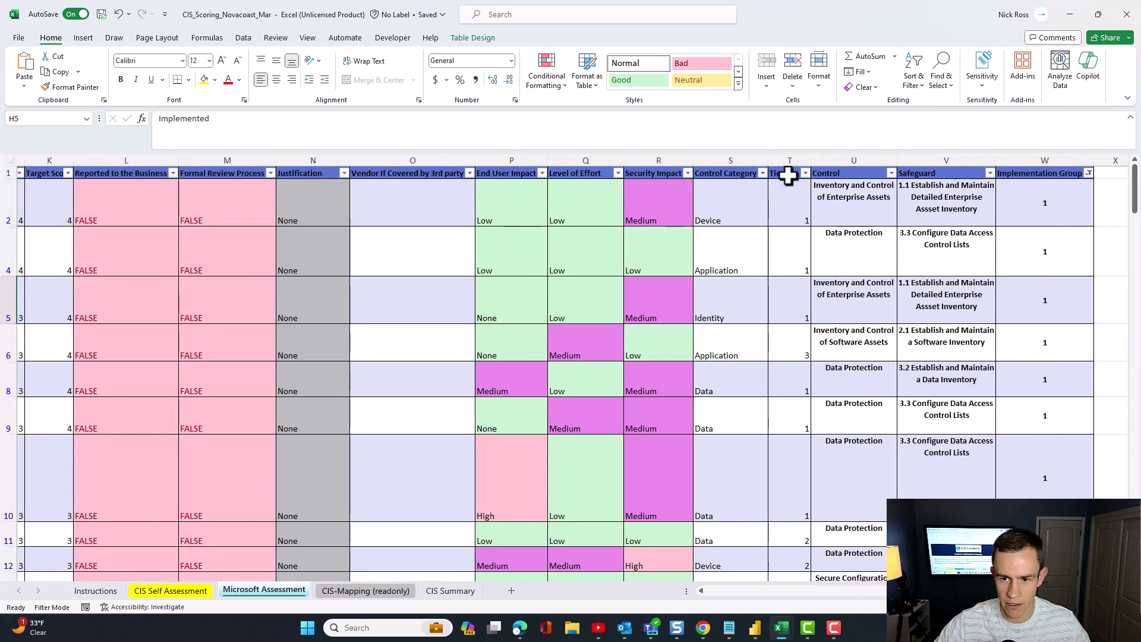
{"action": "left_click", "coordinate": [775, 201]}
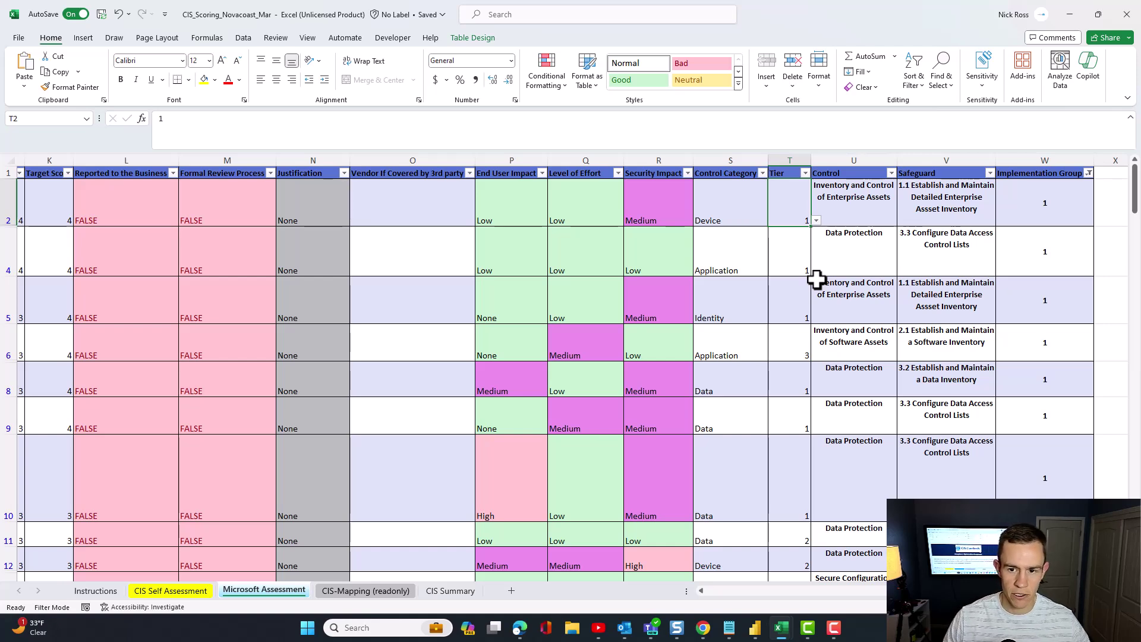
{"action": "left_click_drag", "start_coordinate": [492, 204], "coordinate": [729, 217]}
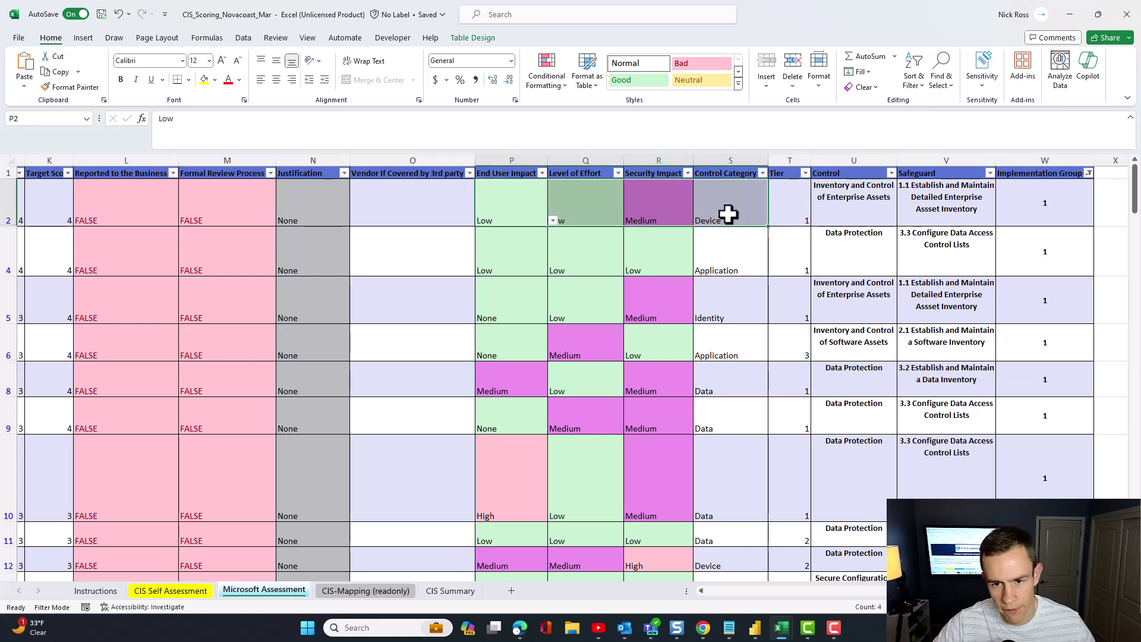
{"action": "left_click", "coordinate": [680, 245]}
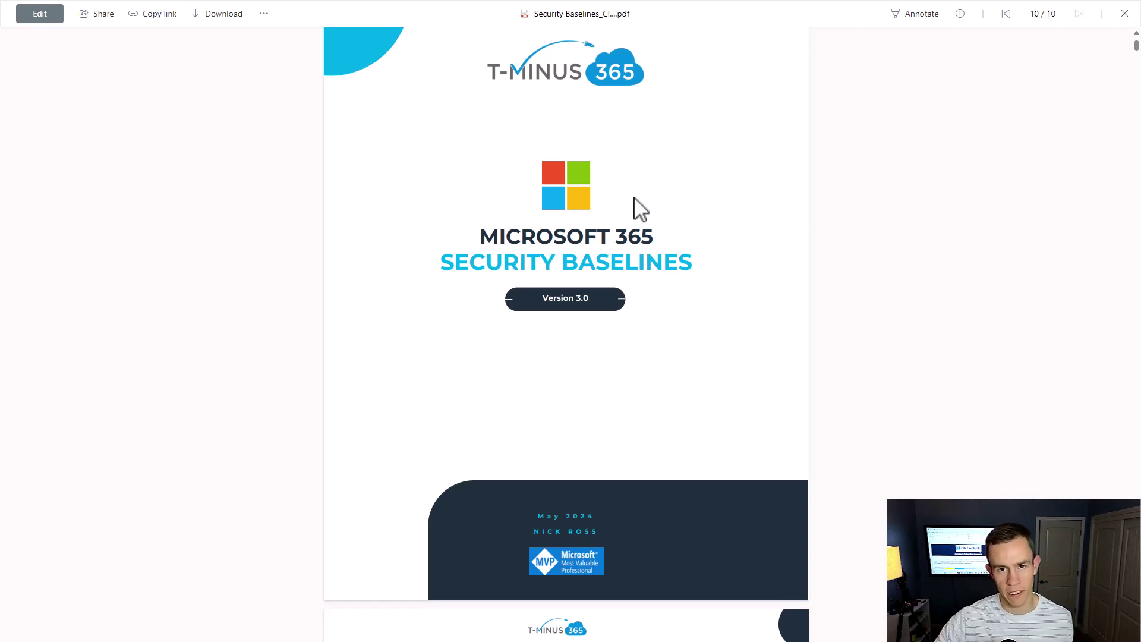
Jump from the Security Baselines Contents page to section 2.1.
{"action": "scroll", "coordinate": [637, 209], "scroll_direction": "down", "scroll_amount": 3}
{"action": "scroll", "coordinate": [636, 209], "scroll_direction": "up", "scroll_amount": 3}
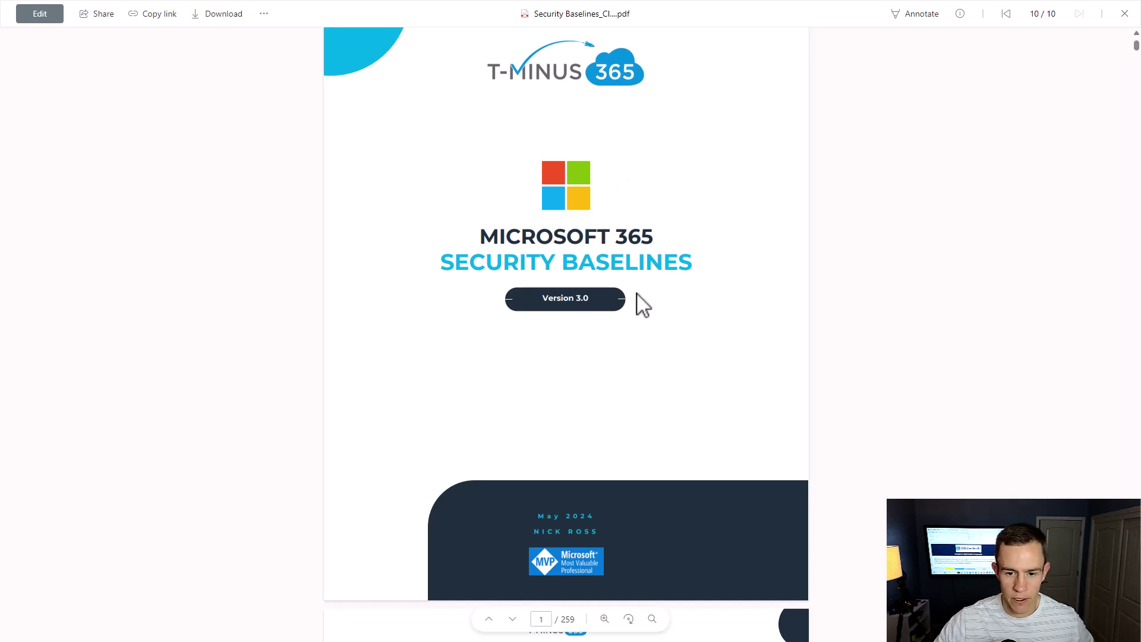
{"action": "scroll", "coordinate": [584, 306], "scroll_direction": "down", "scroll_amount": 6}
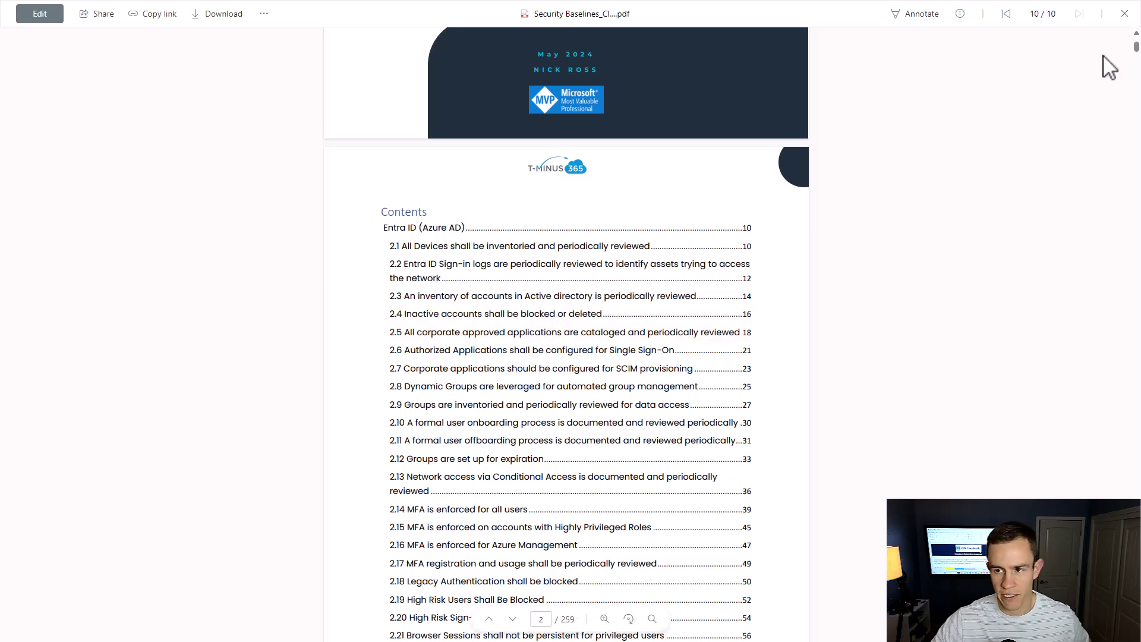
{"action": "left_click", "coordinate": [511, 249]}
Read down through sections 2.1–2.4 to the PowerShell scripts.
{"action": "scroll", "coordinate": [515, 260], "scroll_direction": "up", "scroll_amount": 3}
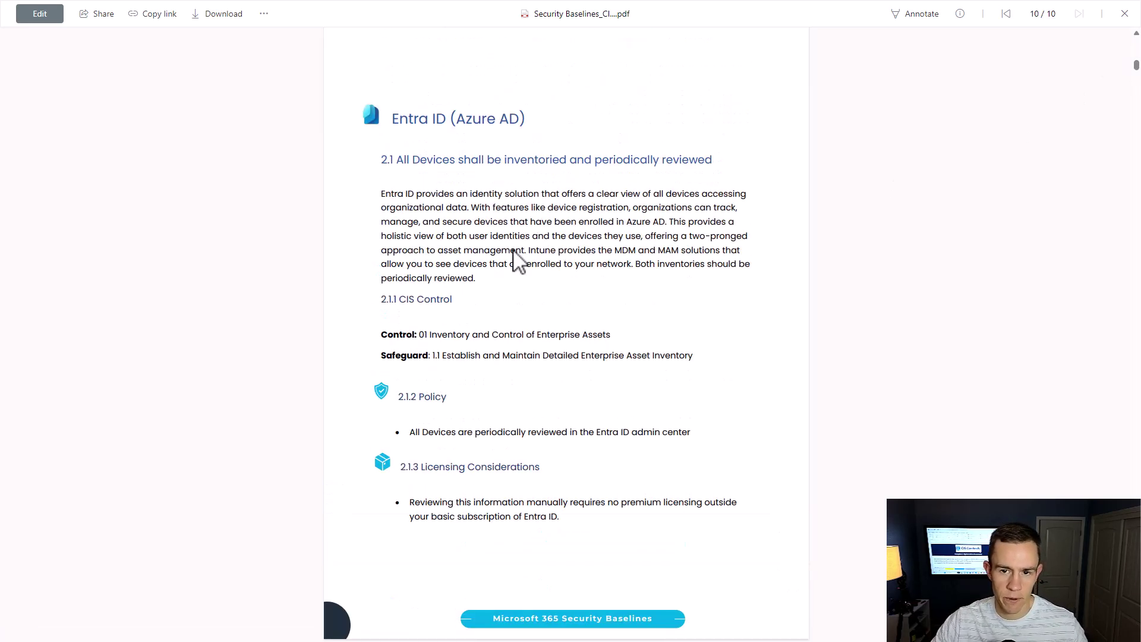
{"action": "scroll", "coordinate": [514, 260], "scroll_direction": "down", "scroll_amount": 5}
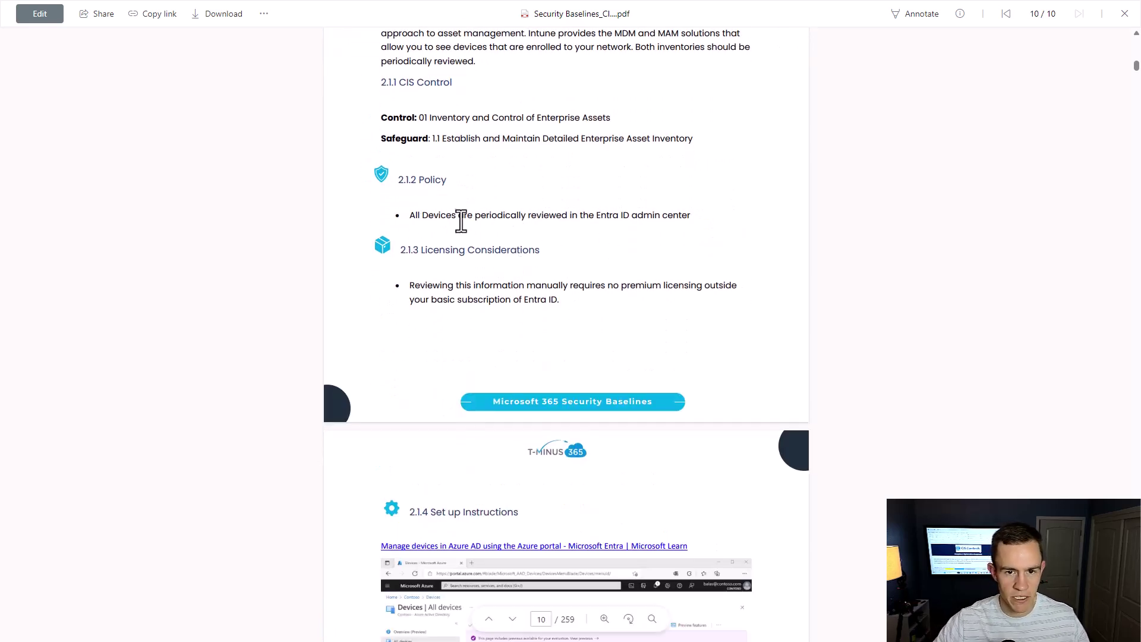
{"action": "scroll", "coordinate": [462, 221], "scroll_direction": "down", "scroll_amount": 5}
{"action": "scroll", "coordinate": [462, 221], "scroll_direction": "up", "scroll_amount": 3}
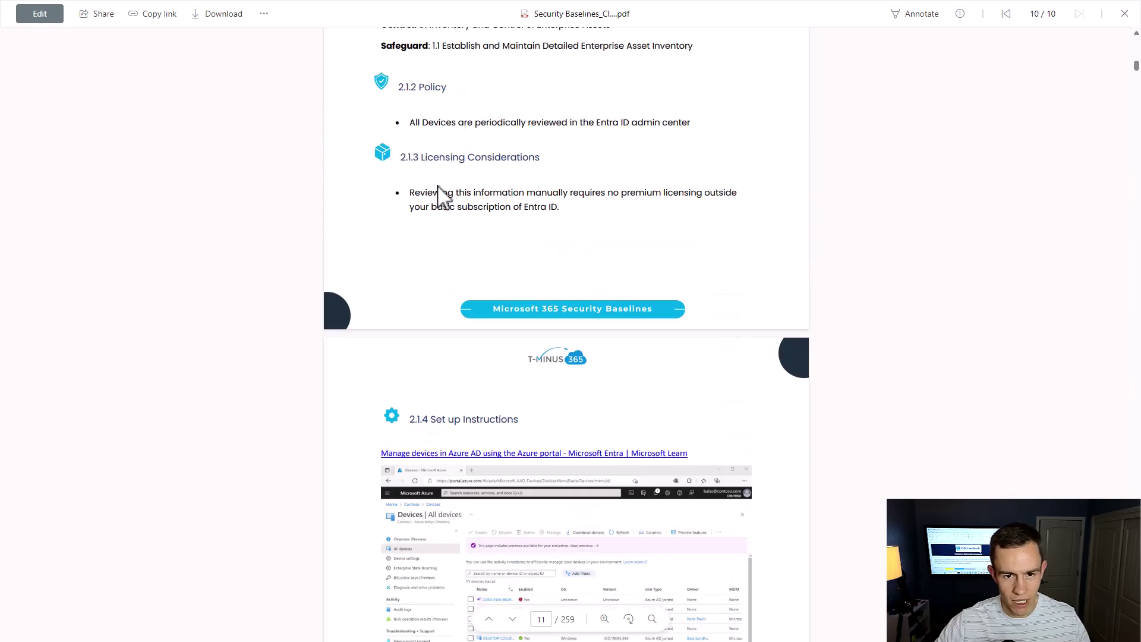
{"action": "scroll", "coordinate": [473, 201], "scroll_direction": "down", "scroll_amount": 7}
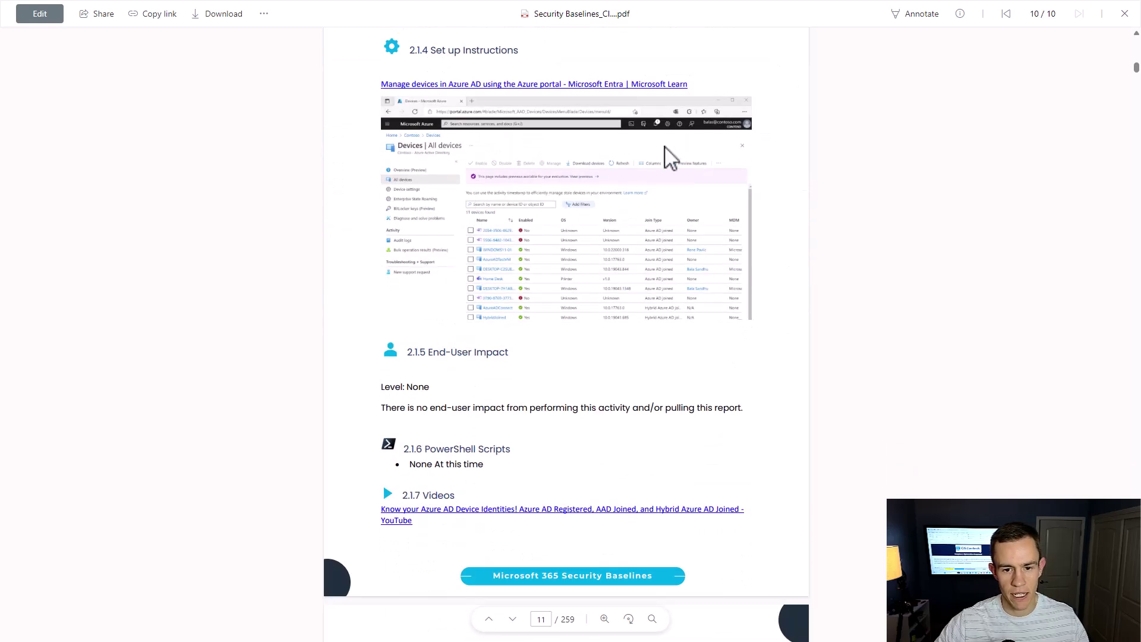
{"action": "scroll", "coordinate": [490, 205], "scroll_direction": "down", "scroll_amount": 2}
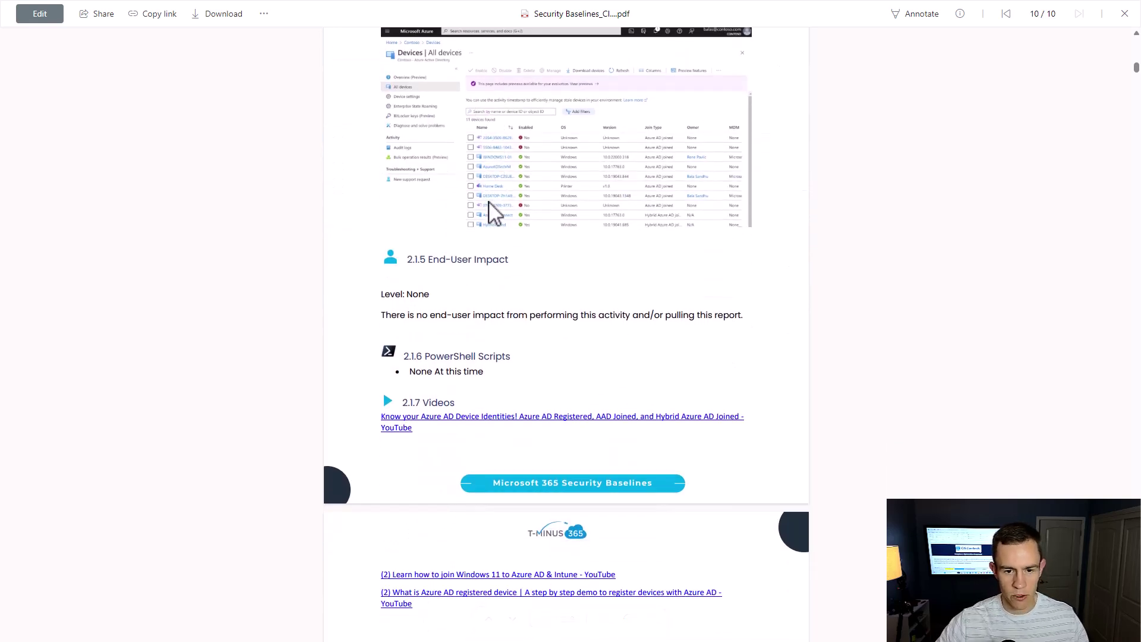
{"action": "scroll", "coordinate": [535, 276], "scroll_direction": "down", "scroll_amount": 4}
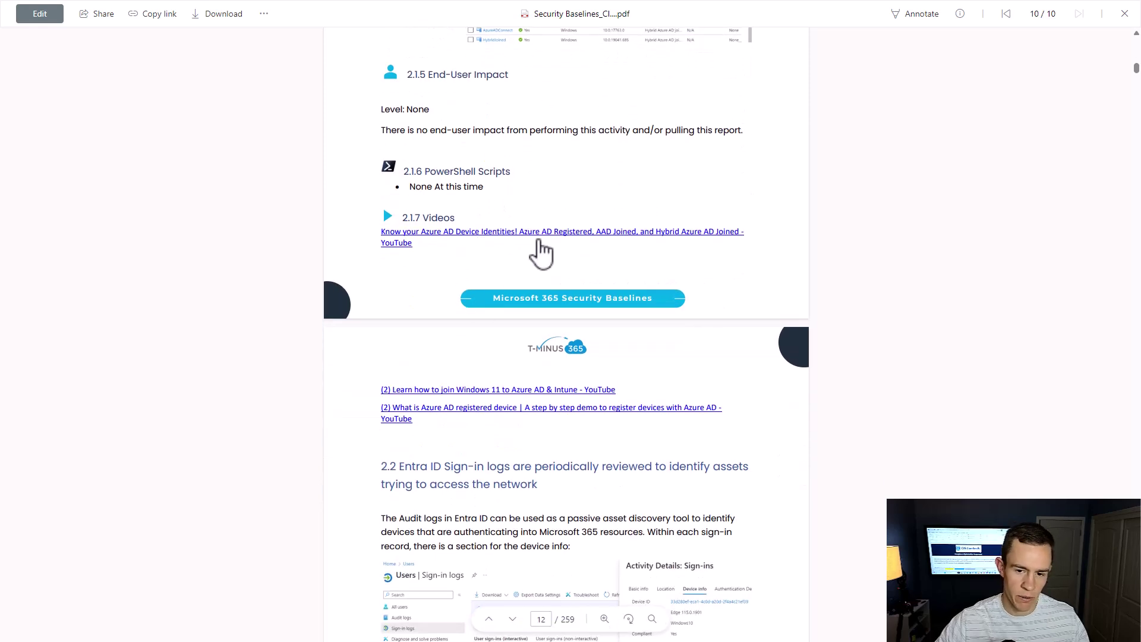
{"action": "scroll", "coordinate": [556, 300], "scroll_direction": "down", "scroll_amount": 5}
{"action": "scroll", "coordinate": [562, 315], "scroll_direction": "down", "scroll_amount": 18}
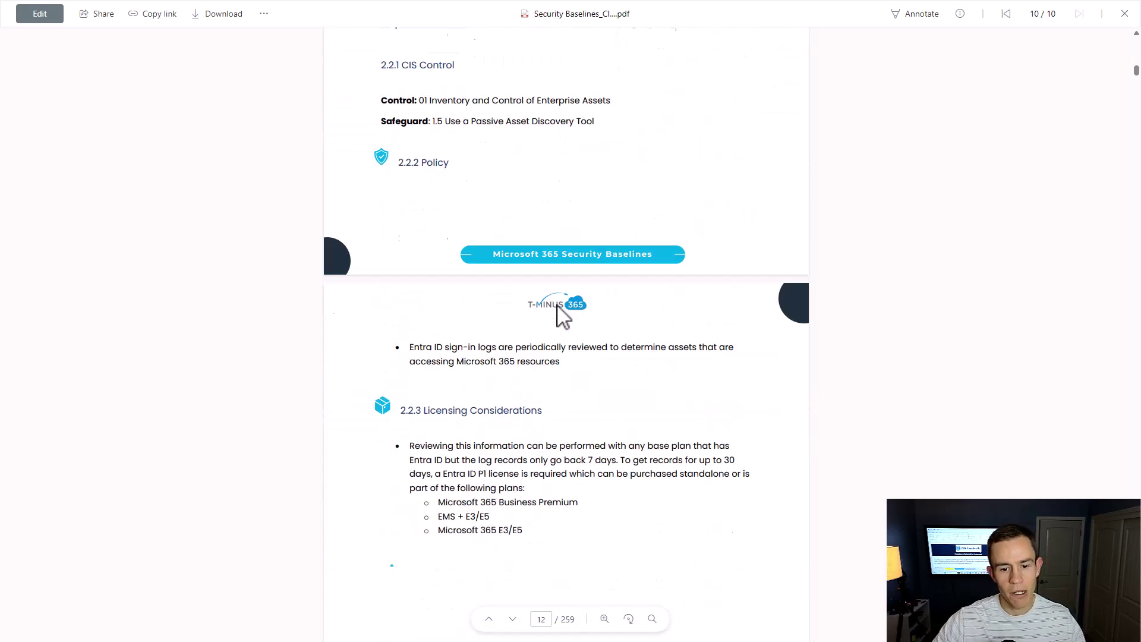
{"action": "scroll", "coordinate": [563, 319], "scroll_direction": "down", "scroll_amount": 14}
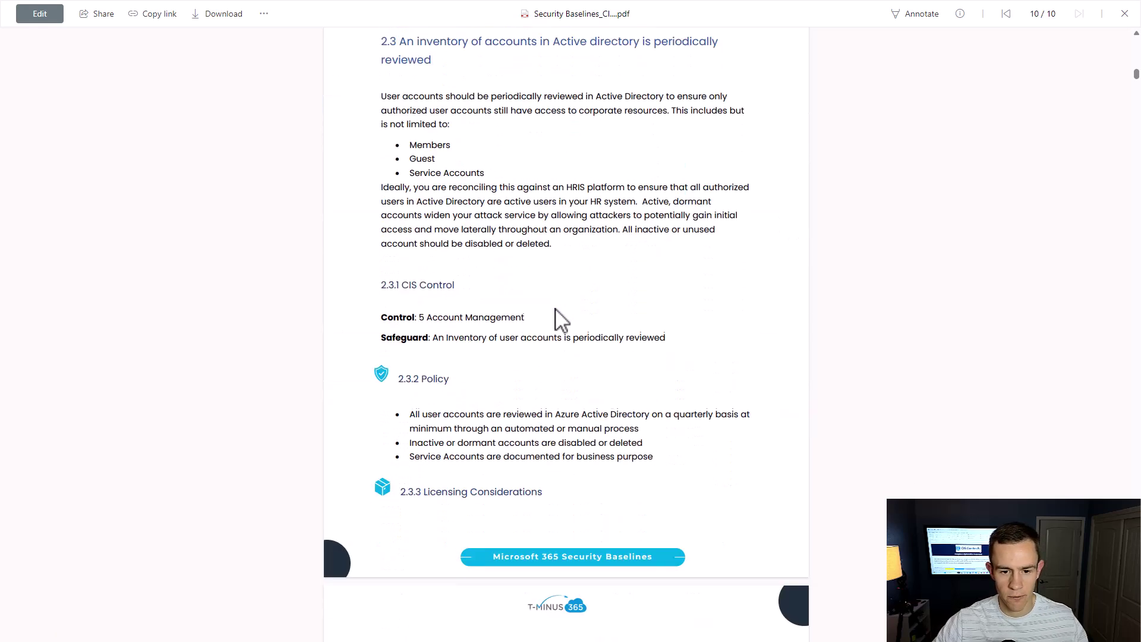
{"action": "scroll", "coordinate": [562, 321], "scroll_direction": "down", "scroll_amount": 6}
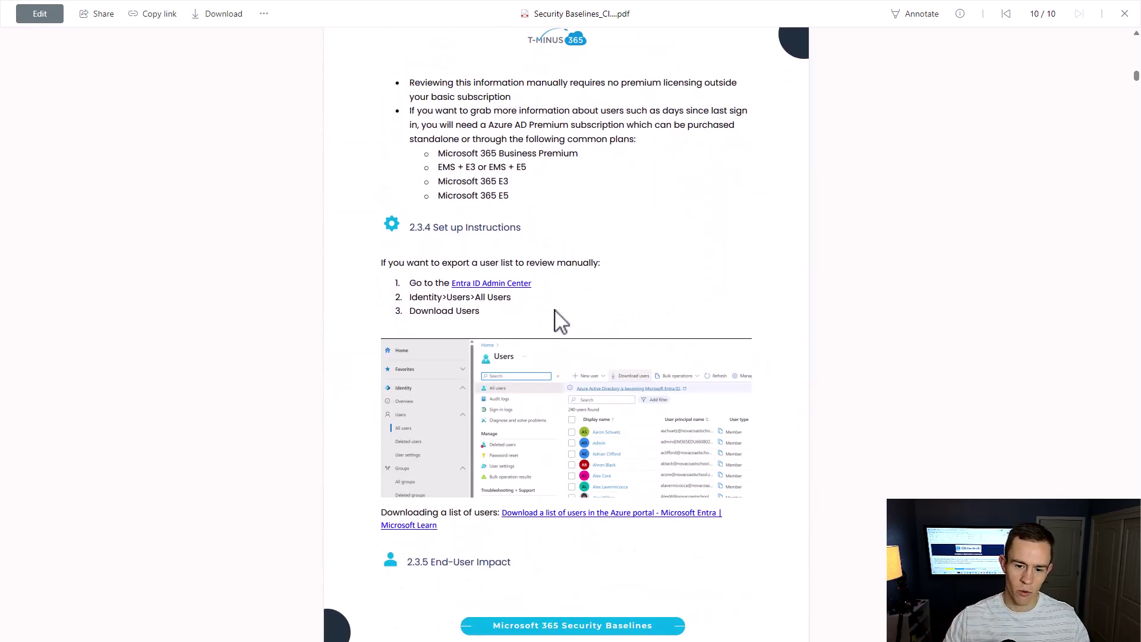
{"action": "scroll", "coordinate": [562, 322], "scroll_direction": "down", "scroll_amount": 14}
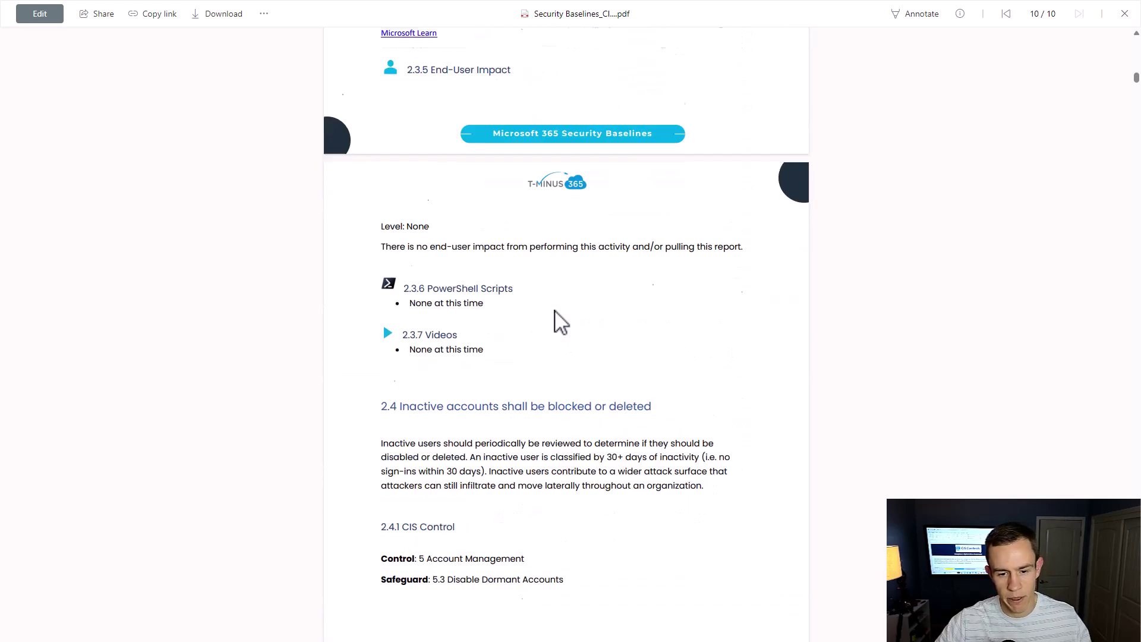
{"action": "scroll", "coordinate": [562, 322], "scroll_direction": "down", "scroll_amount": 13}
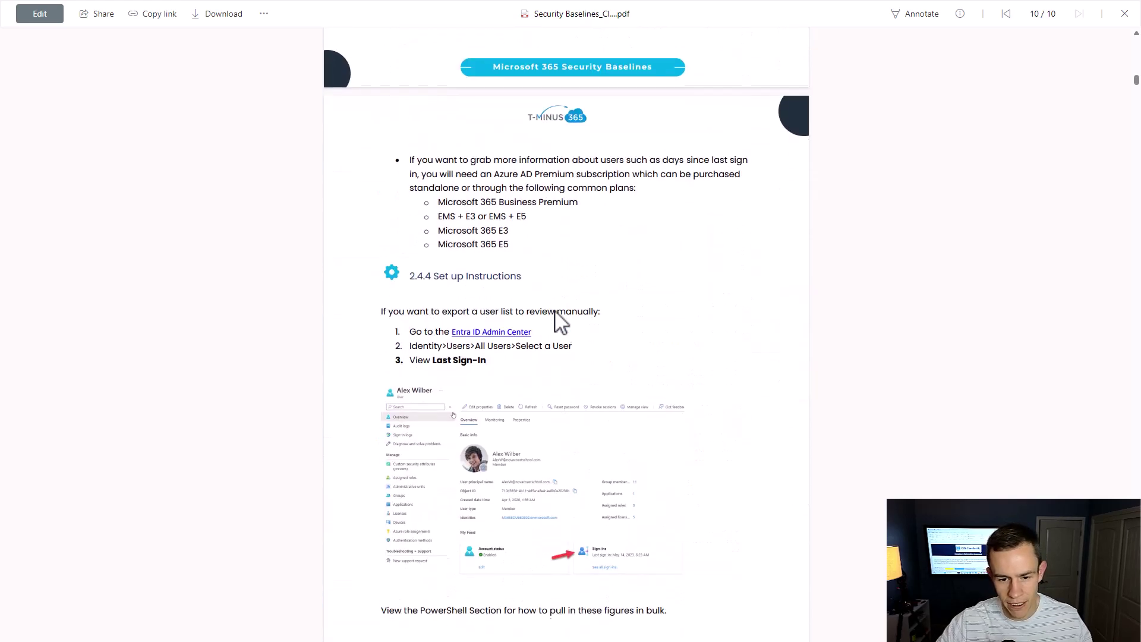
{"action": "scroll", "coordinate": [561, 322], "scroll_direction": "down", "scroll_amount": 3}
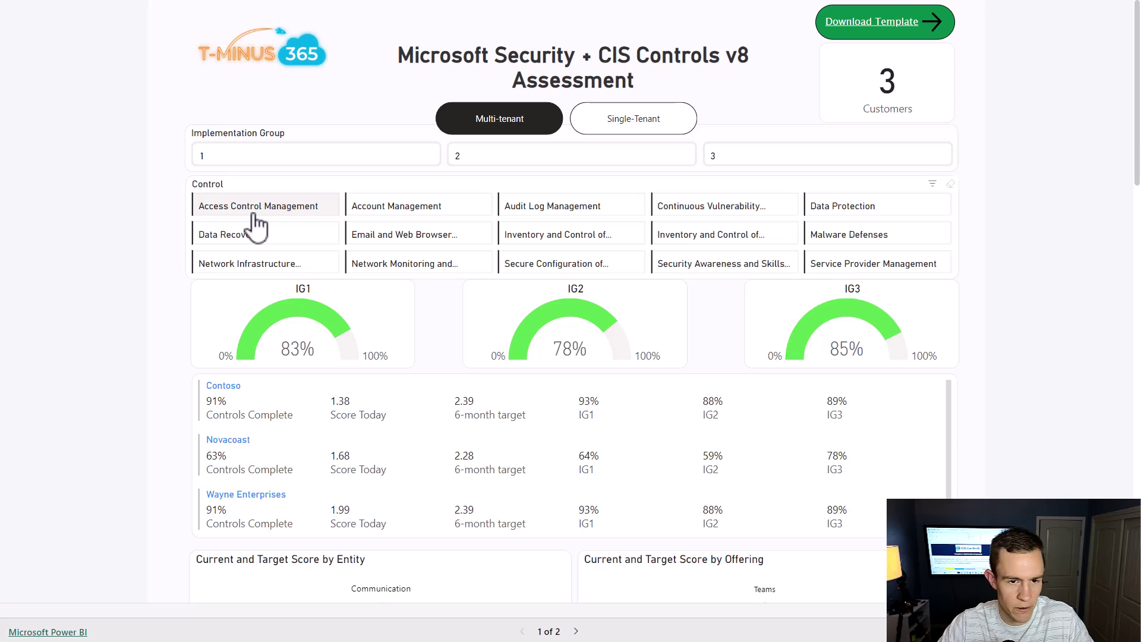
Filter the multi-tenant dashboard to Implementation Group 1.
{"action": "left_click", "coordinate": [282, 160]}
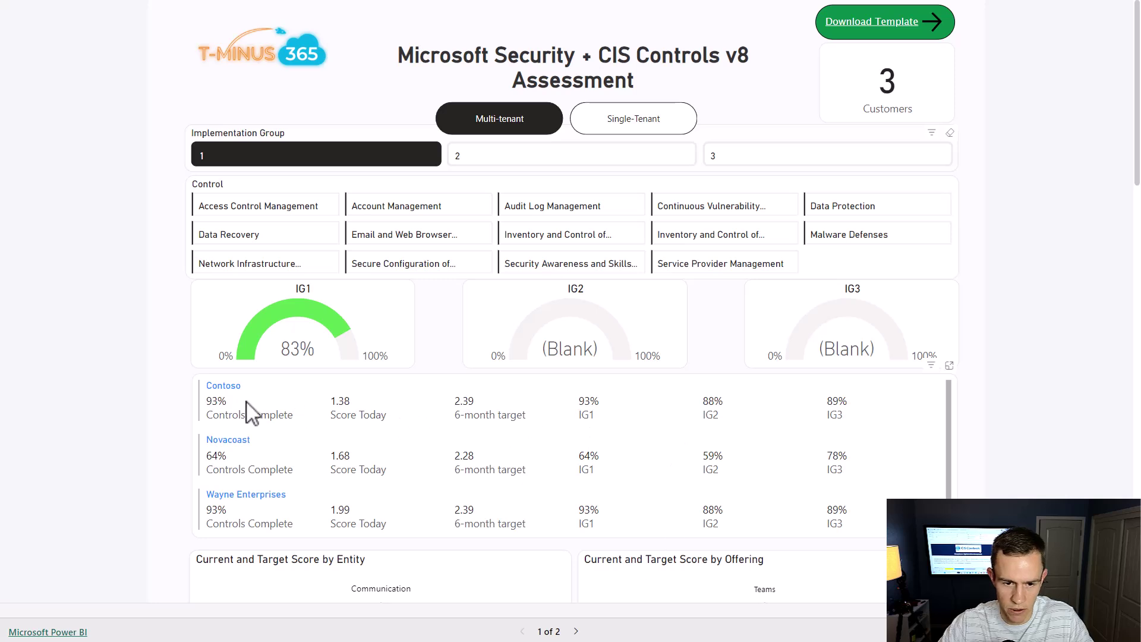
{"action": "scroll", "coordinate": [266, 456], "scroll_direction": "down", "scroll_amount": 1}
{"action": "scroll", "coordinate": [266, 456], "scroll_direction": "up", "scroll_amount": 1}
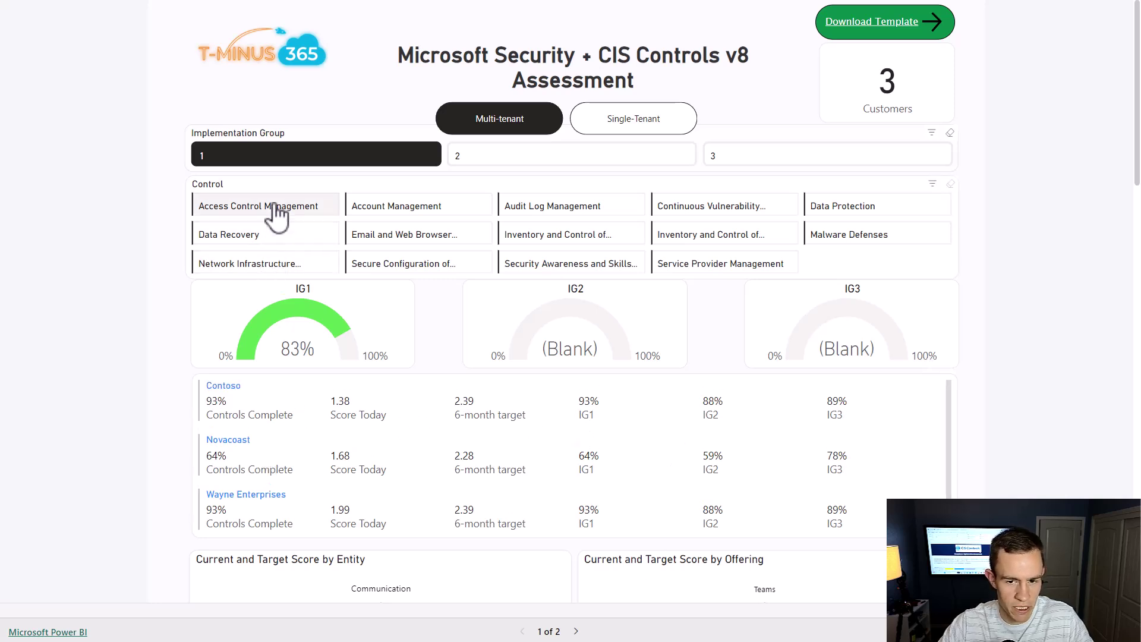
Add the Access Control Management filter, review the results, then clear both filters.
{"action": "left_click", "coordinate": [235, 217]}
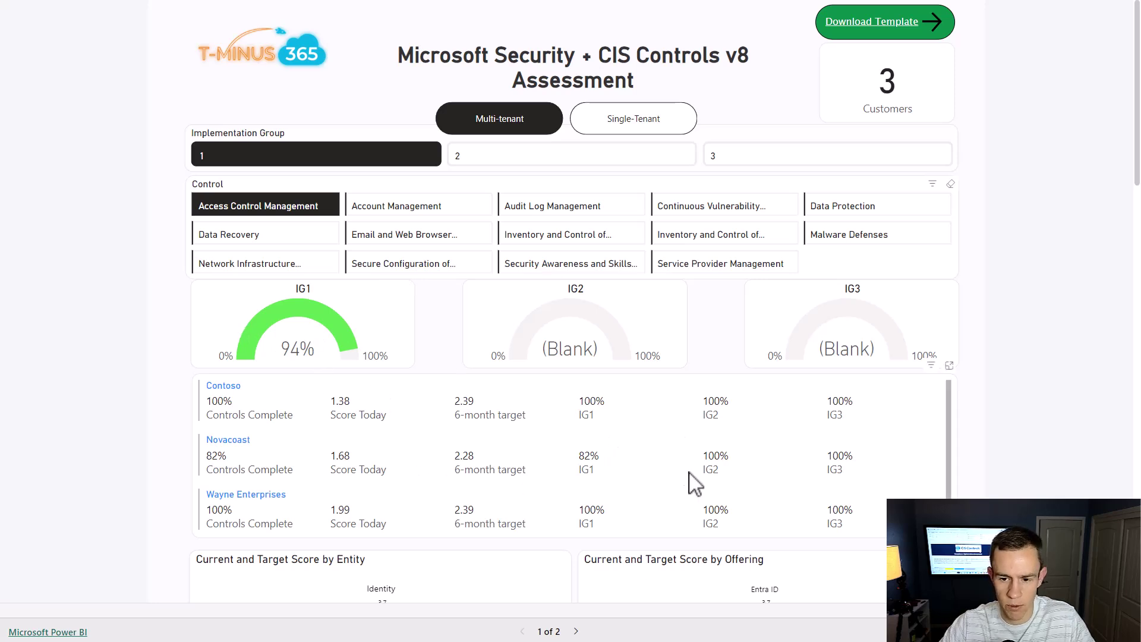
{"action": "scroll", "coordinate": [600, 416], "scroll_direction": "down", "scroll_amount": 1}
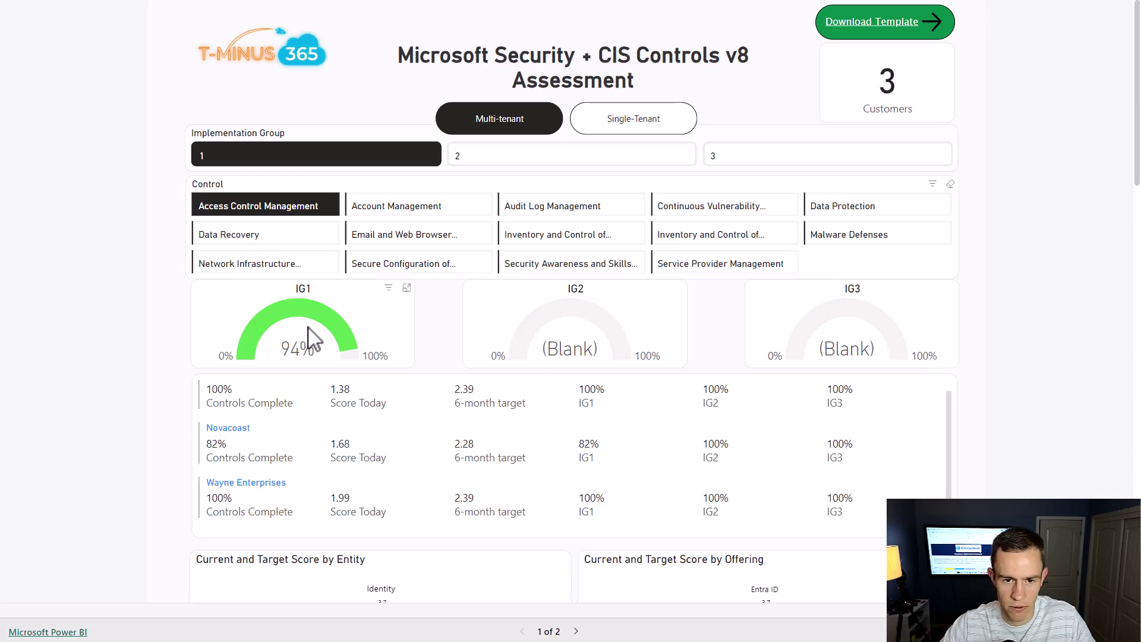
{"action": "scroll", "coordinate": [462, 502], "scroll_direction": "down", "scroll_amount": 3}
{"action": "scroll", "coordinate": [471, 504], "scroll_direction": "down", "scroll_amount": 3}
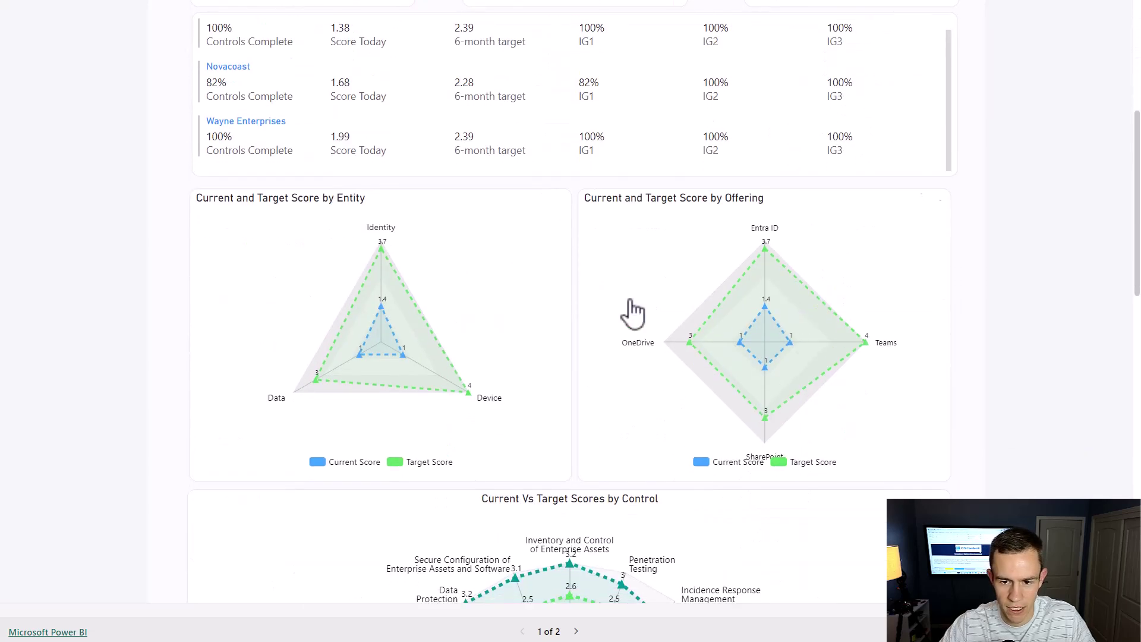
{"action": "scroll", "coordinate": [435, 344], "scroll_direction": "up", "scroll_amount": 6}
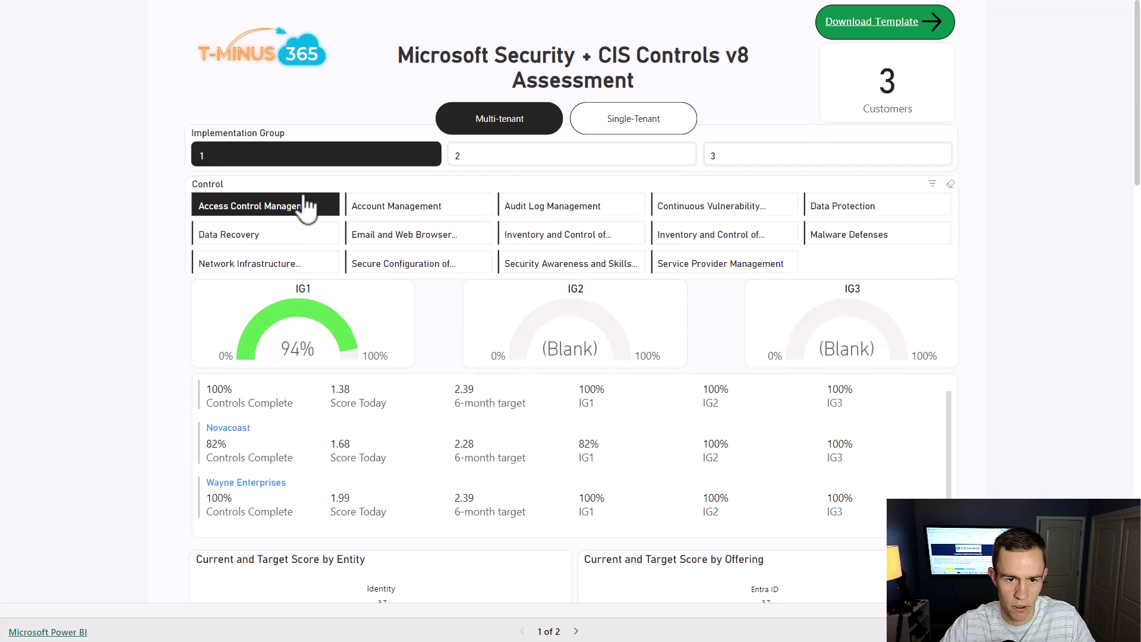
{"action": "left_click", "coordinate": [306, 207]}
{"action": "left_click", "coordinate": [320, 159]}
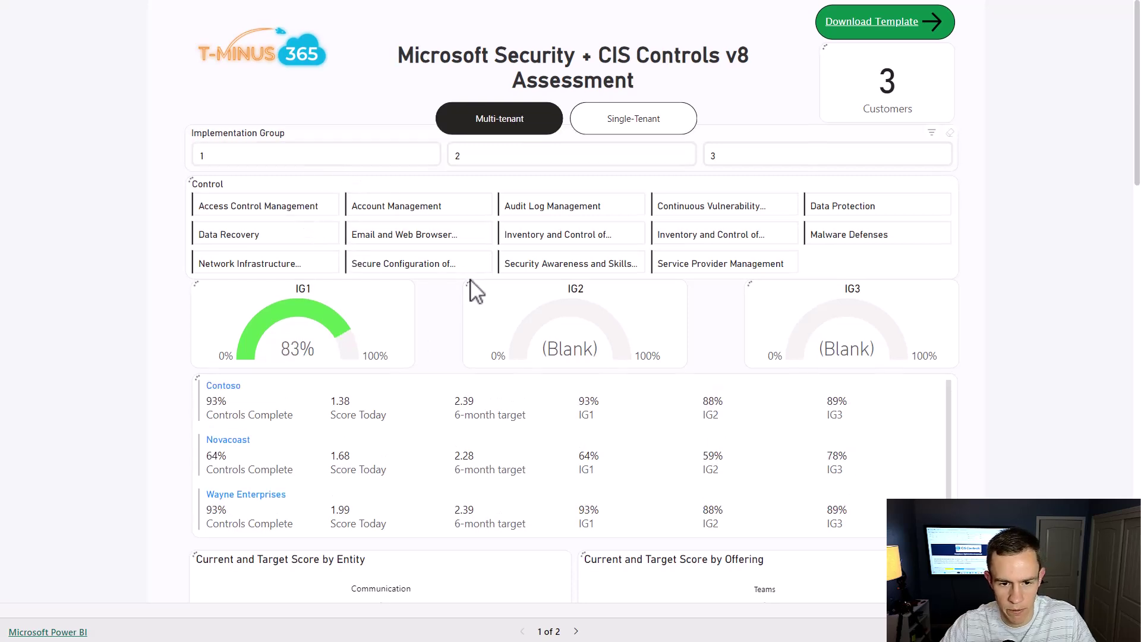
{"action": "scroll", "coordinate": [472, 292], "scroll_direction": "down", "scroll_amount": 8}
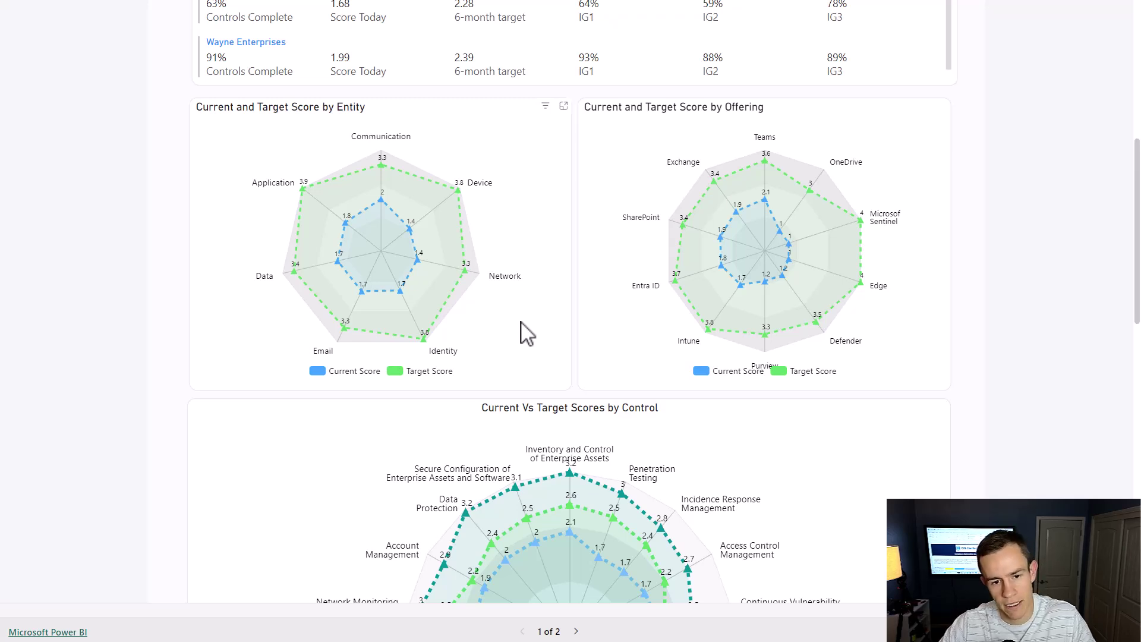
{"action": "scroll", "coordinate": [521, 324], "scroll_direction": "down", "scroll_amount": 6}
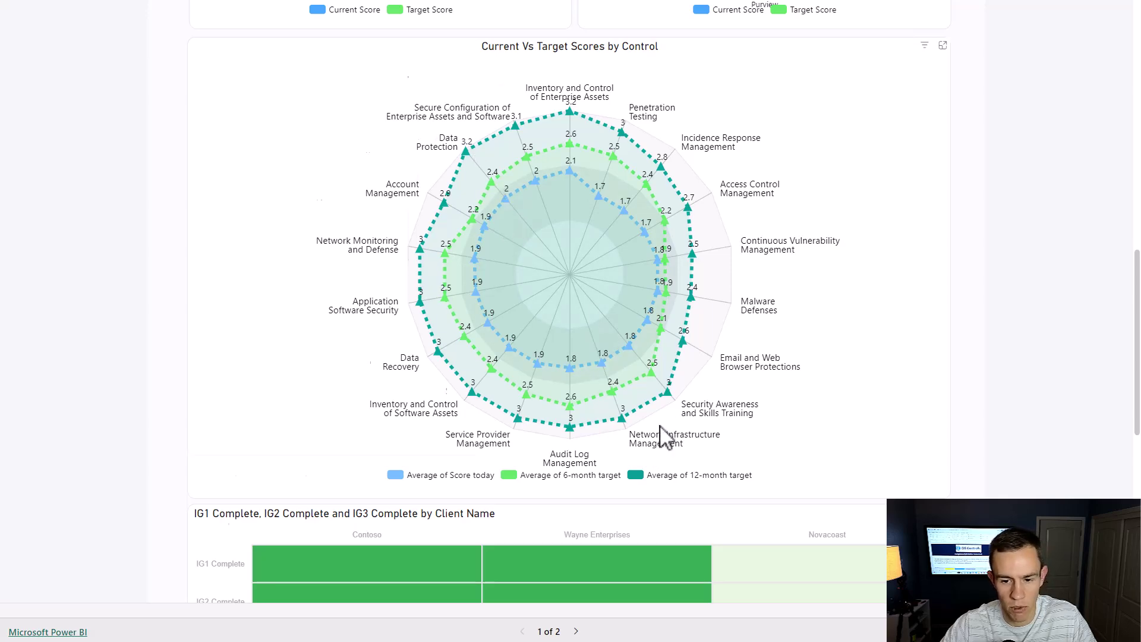
{"action": "scroll", "coordinate": [665, 431], "scroll_direction": "down", "scroll_amount": 3}
{"action": "scroll", "coordinate": [663, 440], "scroll_direction": "down", "scroll_amount": 6}
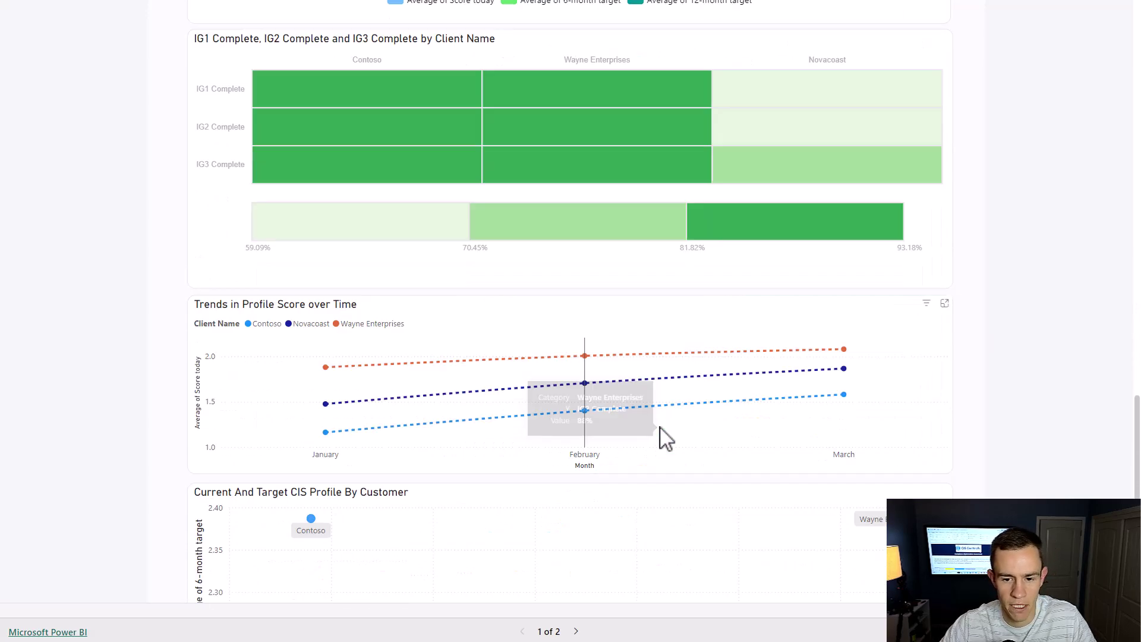
{"action": "scroll", "coordinate": [606, 311], "scroll_direction": "up", "scroll_amount": 1}
{"action": "scroll", "coordinate": [344, 173], "scroll_direction": "up", "scroll_amount": 2}
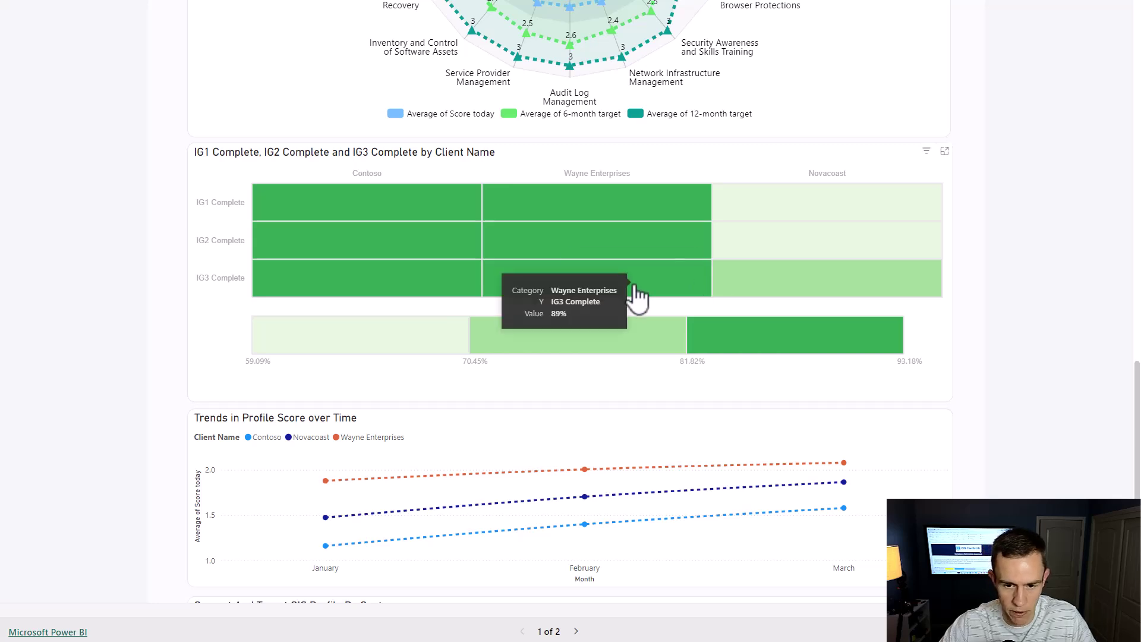
{"action": "mouse_move", "coordinate": [348, 217]}
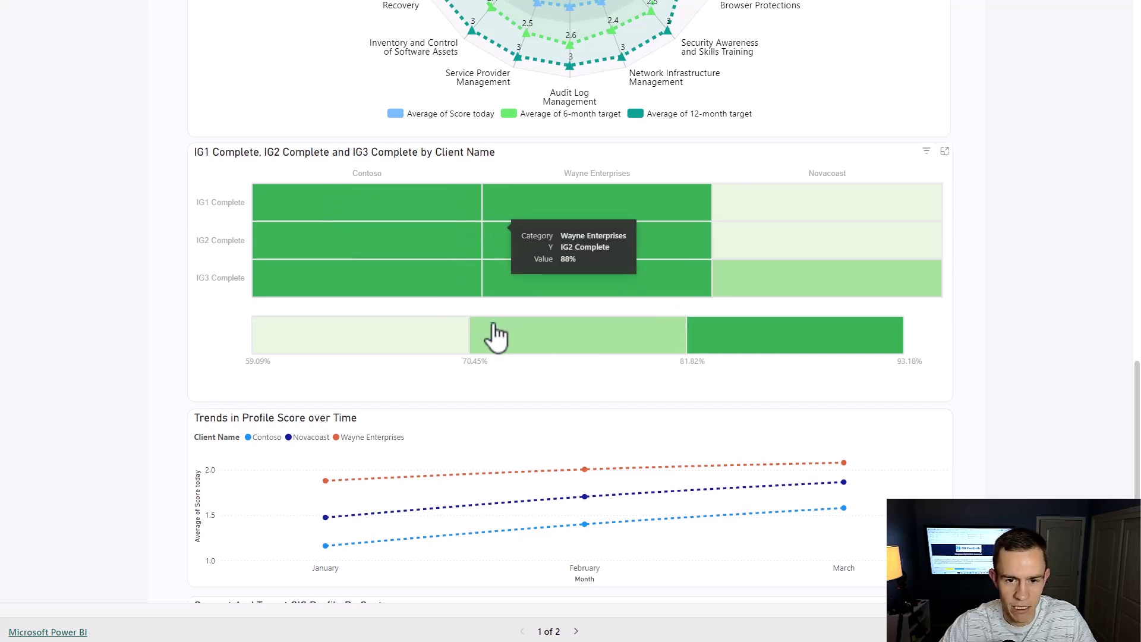
{"action": "mouse_move", "coordinate": [484, 338]}
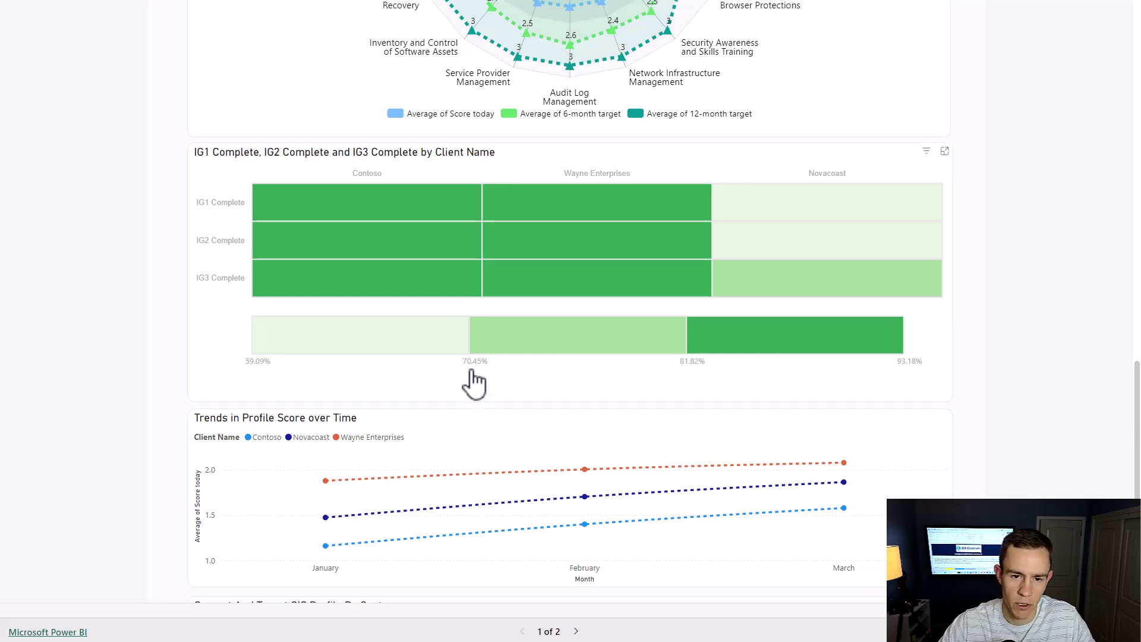
{"action": "scroll", "coordinate": [473, 383], "scroll_direction": "down", "scroll_amount": 3}
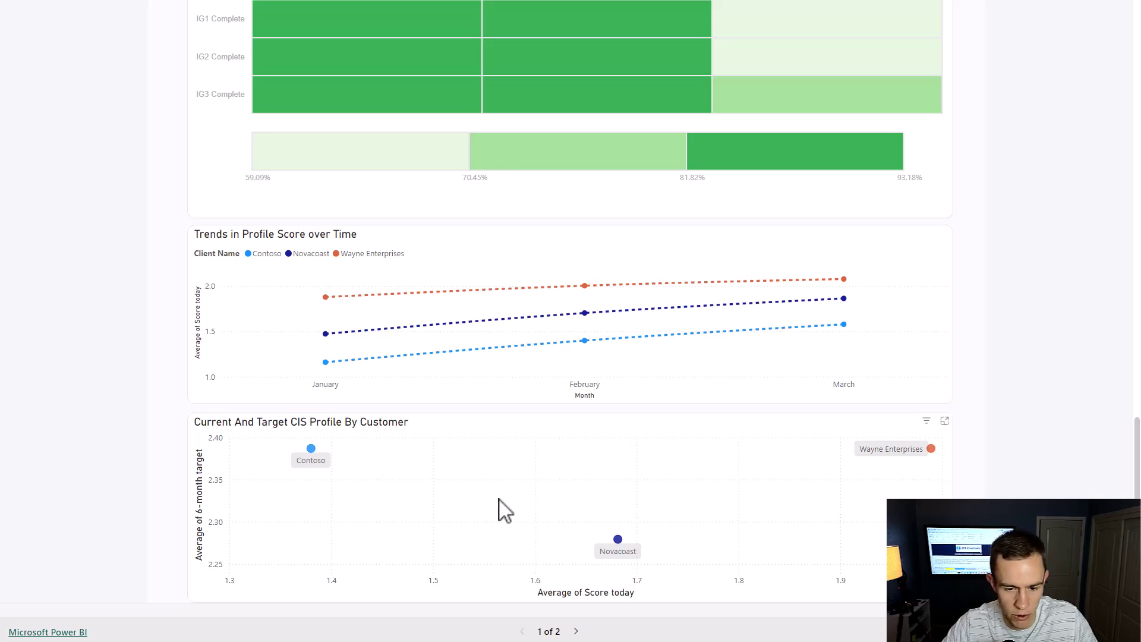
{"action": "scroll", "coordinate": [502, 510], "scroll_direction": "up", "scroll_amount": 15}
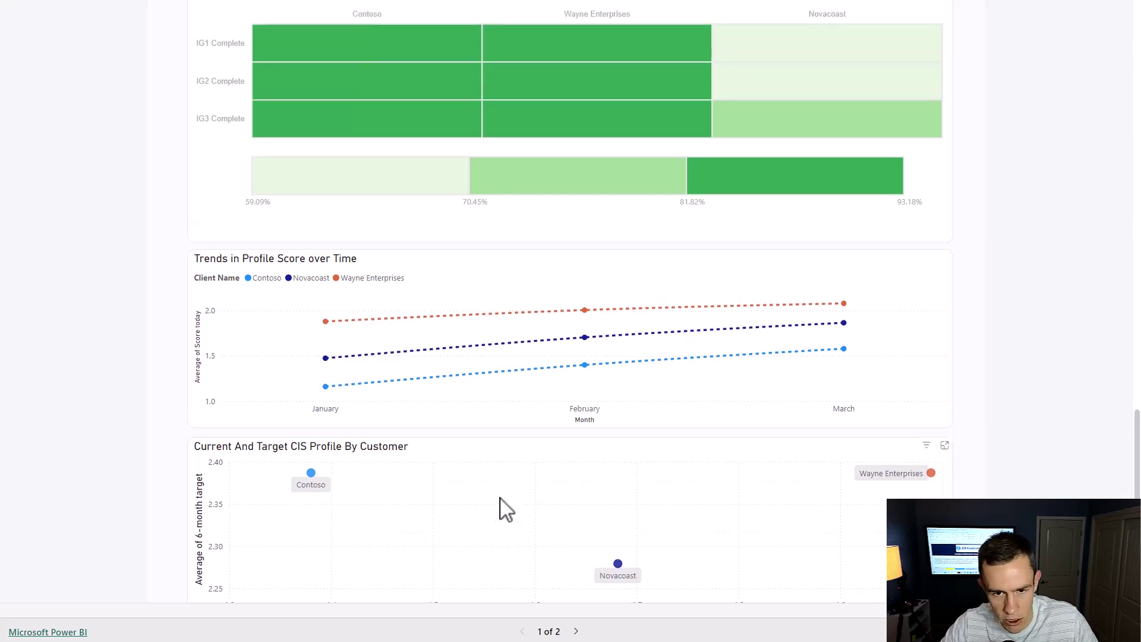
{"action": "scroll", "coordinate": [557, 429], "scroll_direction": "up", "scroll_amount": 3}
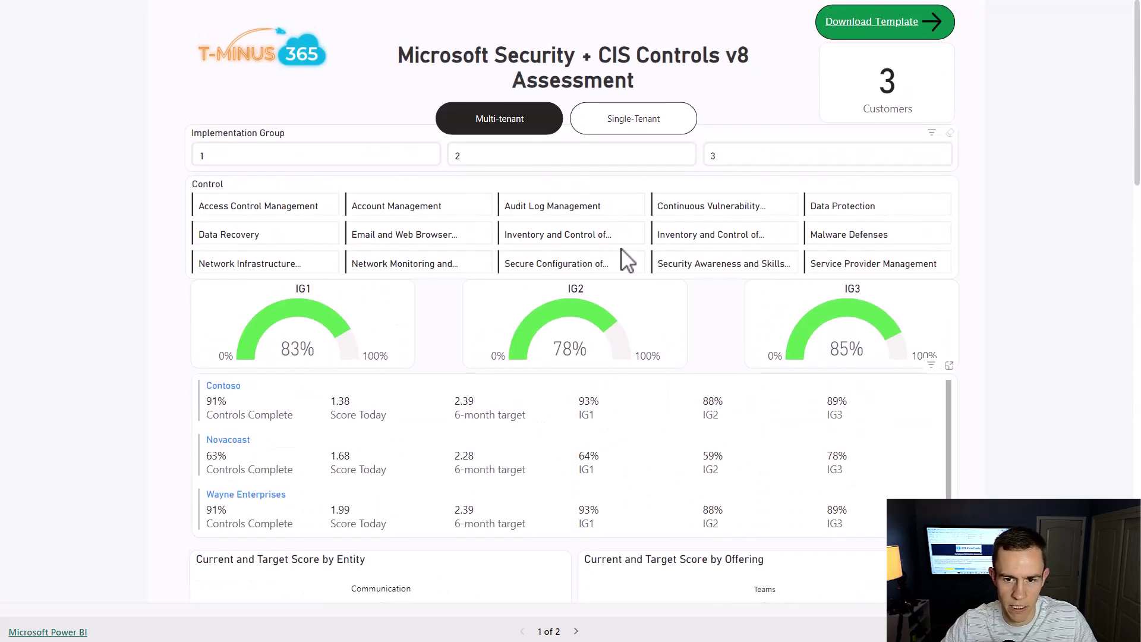
Open the Novacoast single-tenant view, toggle the Access Control Management filter, and show Implementation Status.
{"action": "left_click", "coordinate": [633, 125]}
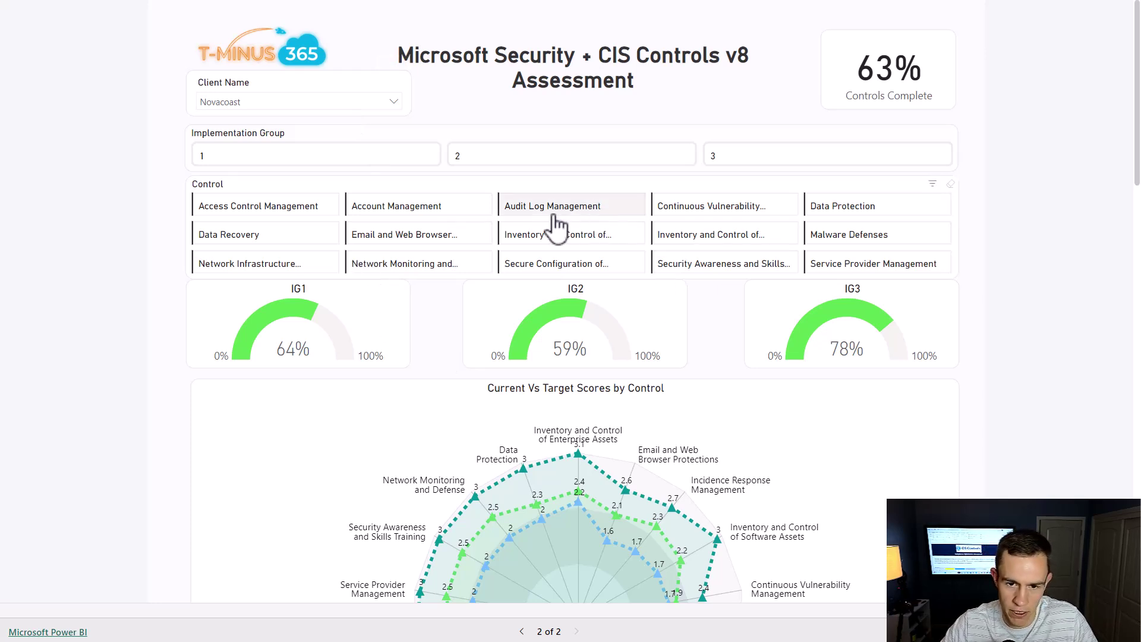
{"action": "left_click", "coordinate": [300, 211]}
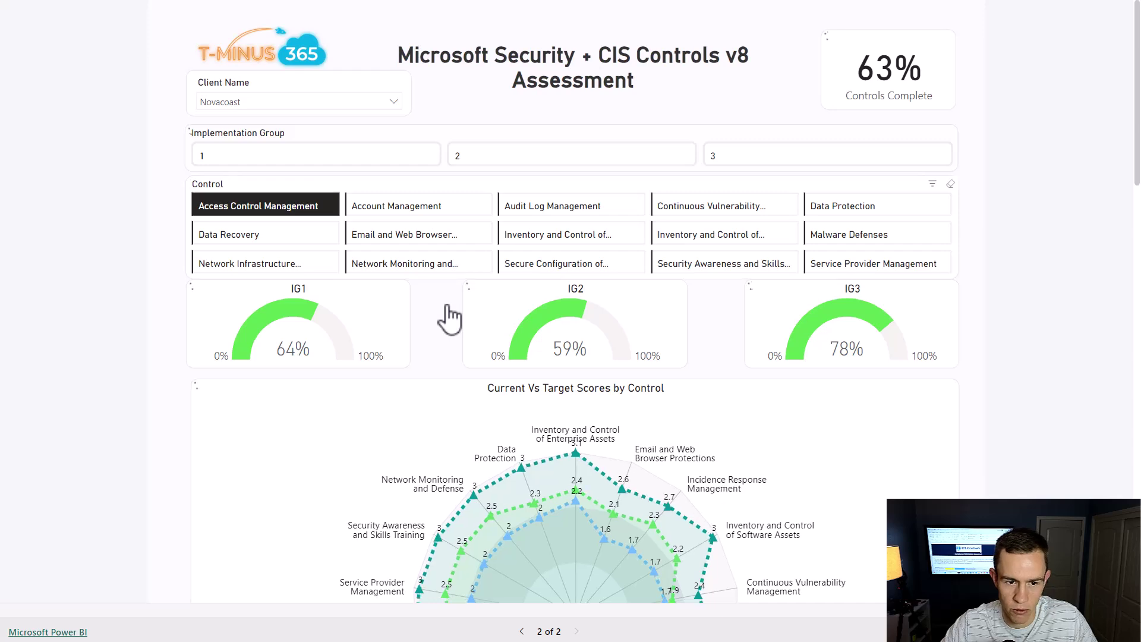
{"action": "scroll", "coordinate": [450, 320], "scroll_direction": "down", "scroll_amount": 3}
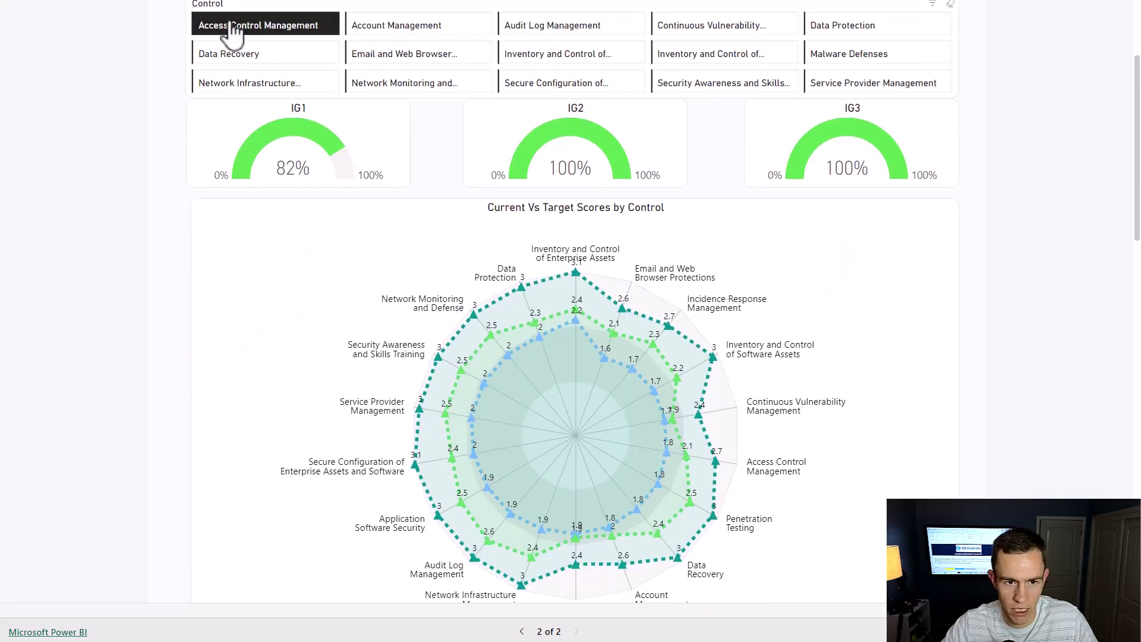
{"action": "scroll", "coordinate": [523, 355], "scroll_direction": "down", "scroll_amount": 6}
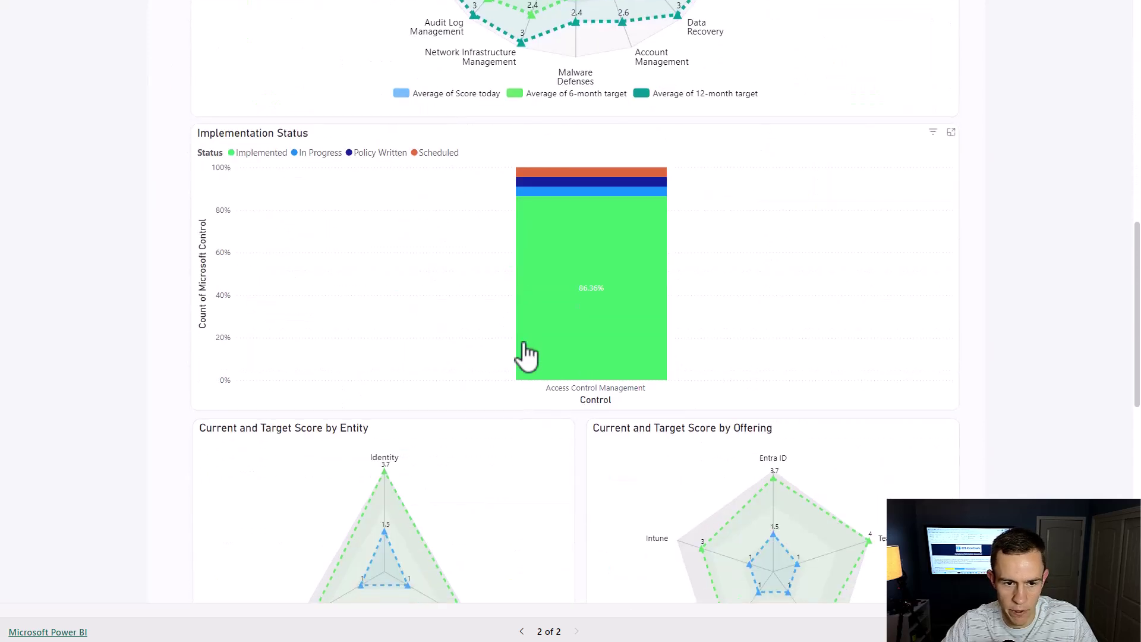
{"action": "scroll", "coordinate": [534, 254], "scroll_direction": "up", "scroll_amount": 10}
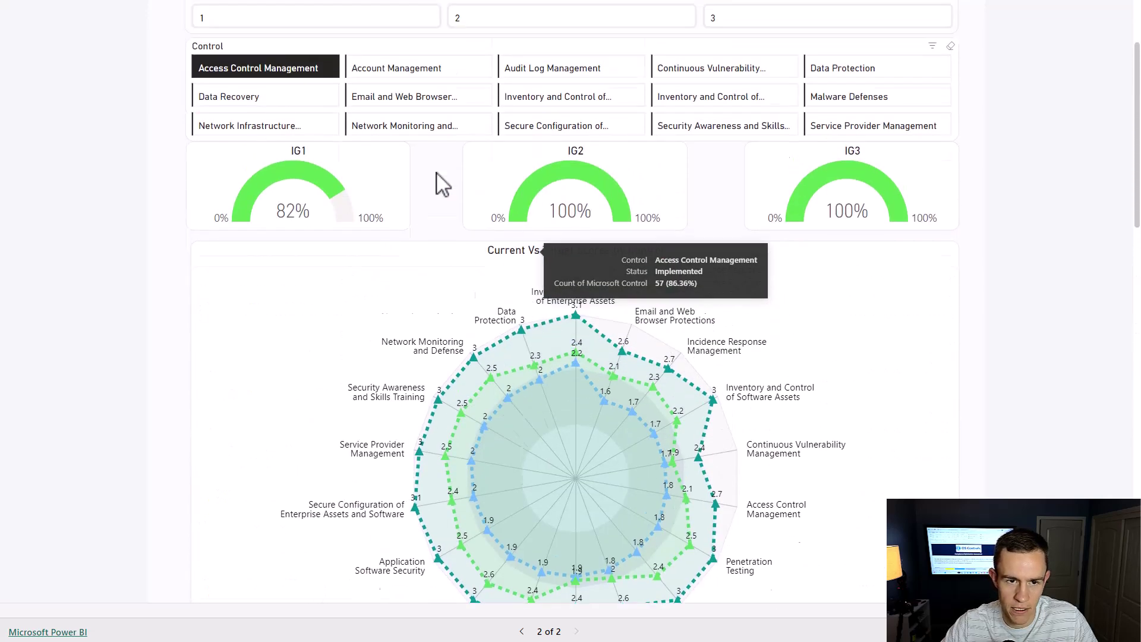
{"action": "scroll", "coordinate": [443, 185], "scroll_direction": "up", "scroll_amount": 1}
{"action": "left_click", "coordinate": [275, 121]}
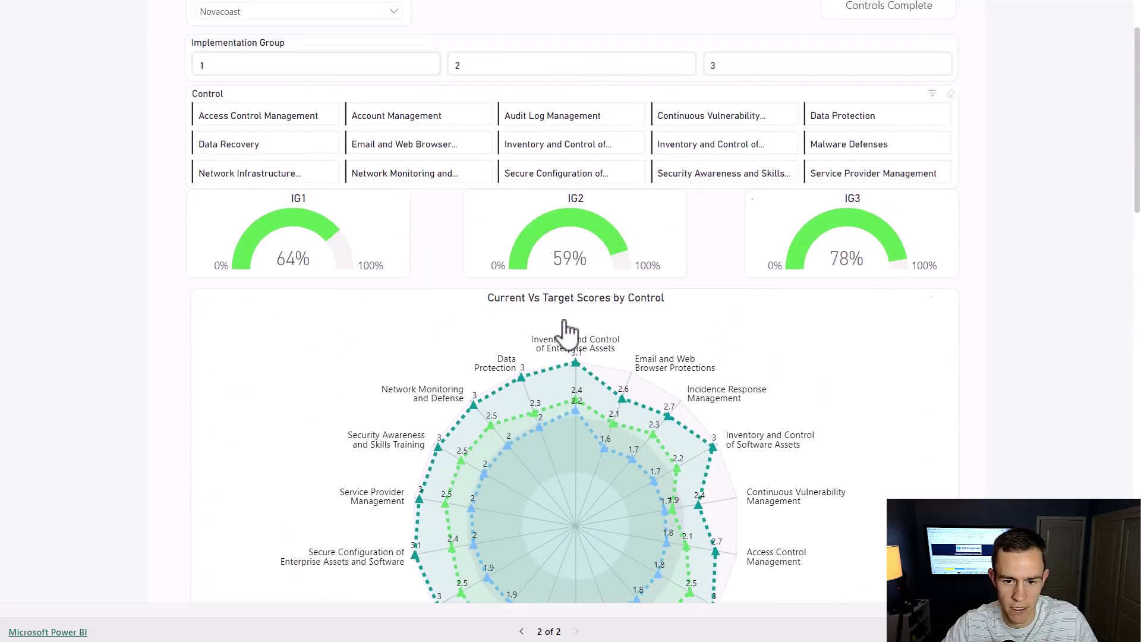
{"action": "scroll", "coordinate": [567, 330], "scroll_direction": "down", "scroll_amount": 10}
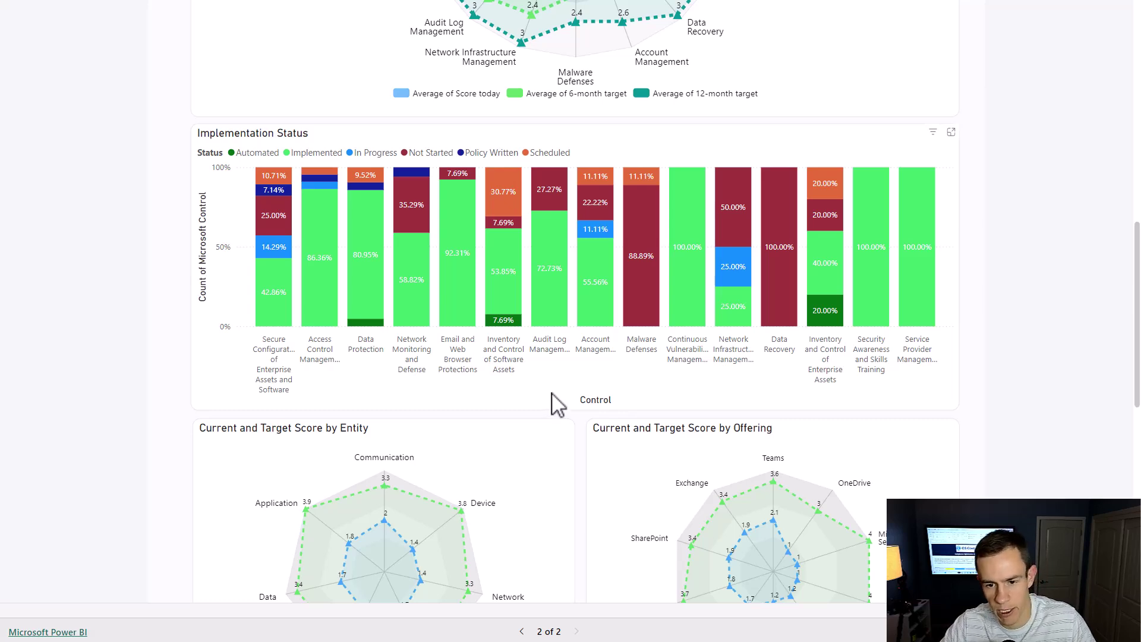
{"action": "scroll", "coordinate": [559, 403], "scroll_direction": "down", "scroll_amount": 3}
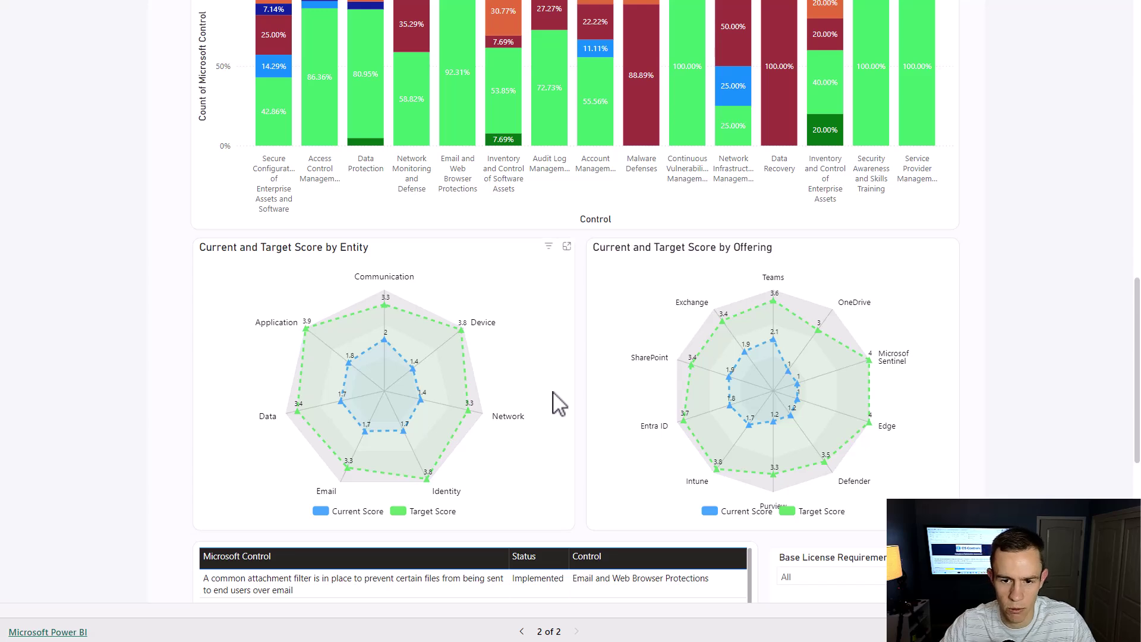
{"action": "scroll", "coordinate": [558, 403], "scroll_direction": "down", "scroll_amount": 3}
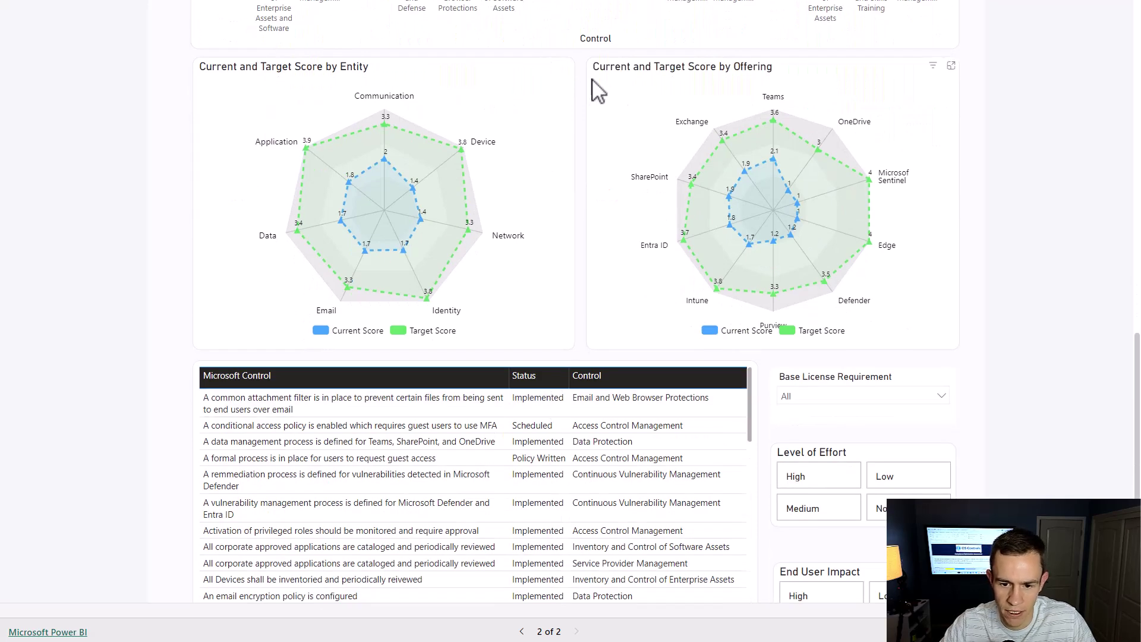
{"action": "scroll", "coordinate": [707, 321], "scroll_direction": "down", "scroll_amount": 5}
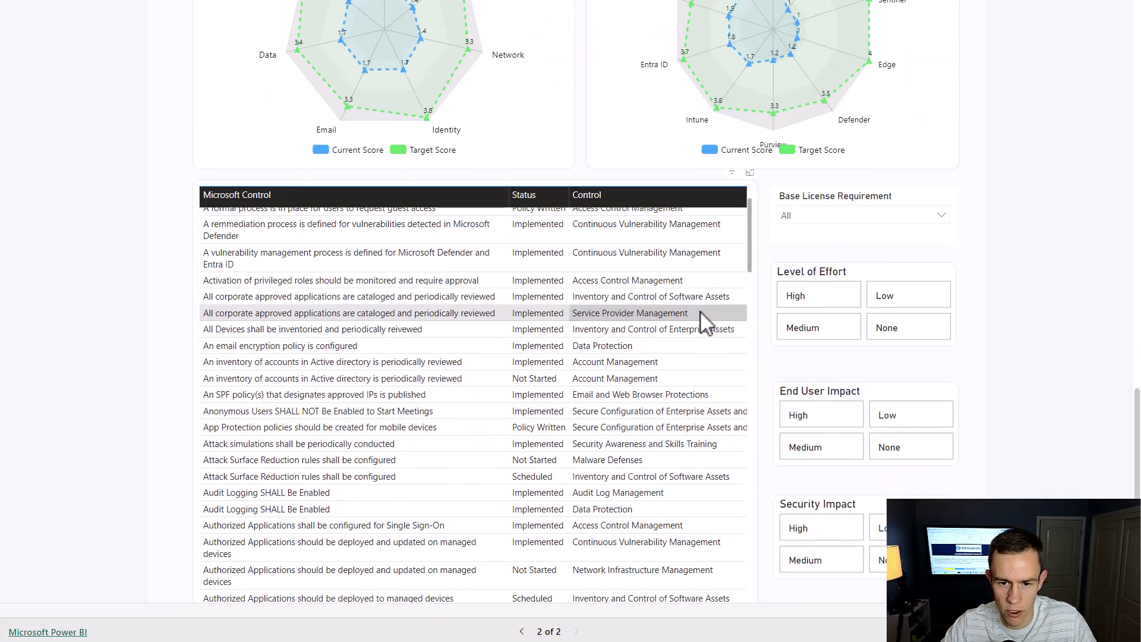
{"action": "scroll", "coordinate": [724, 308], "scroll_direction": "up", "scroll_amount": 2}
{"action": "scroll", "coordinate": [800, 299], "scroll_direction": "down", "scroll_amount": 2}
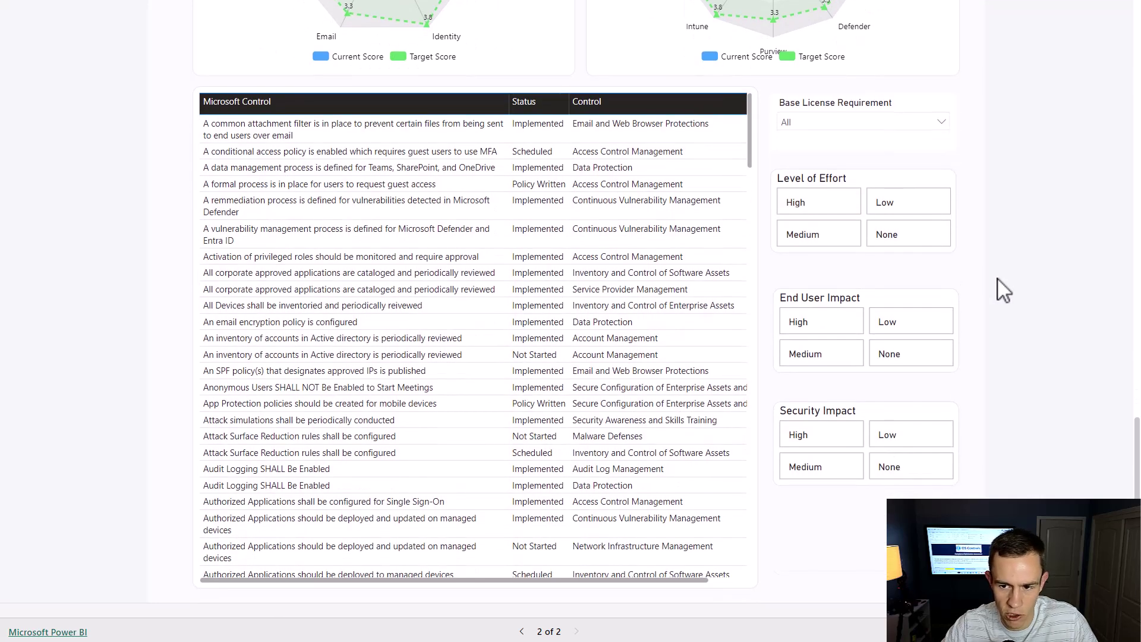
{"action": "scroll", "coordinate": [541, 297], "scroll_direction": "up", "scroll_amount": 2}
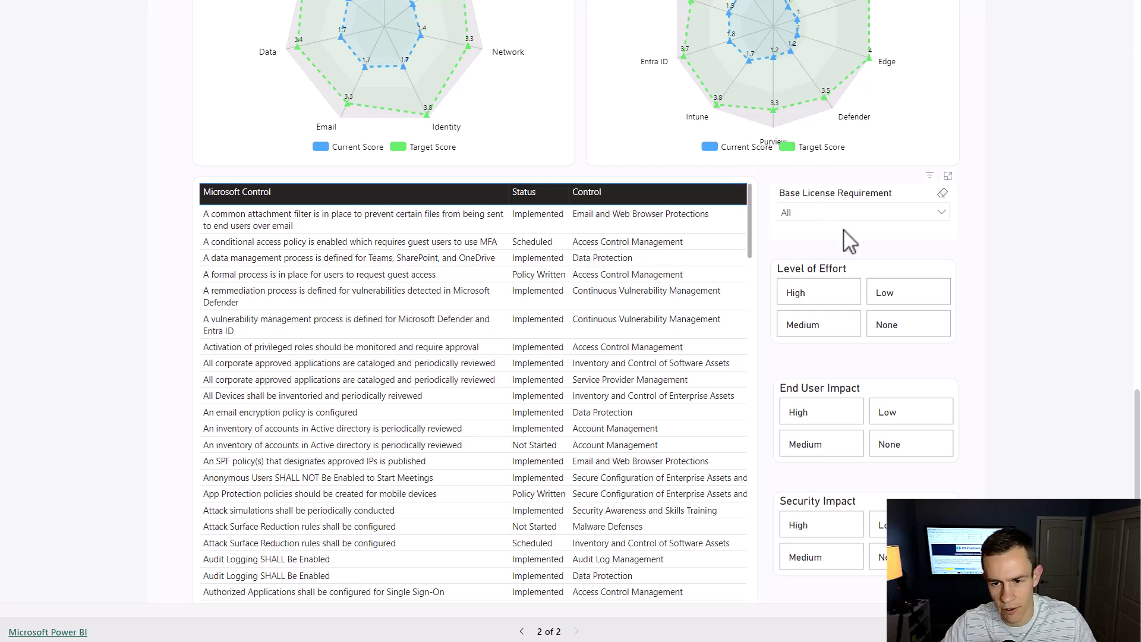
{"action": "left_click", "coordinate": [844, 216]}
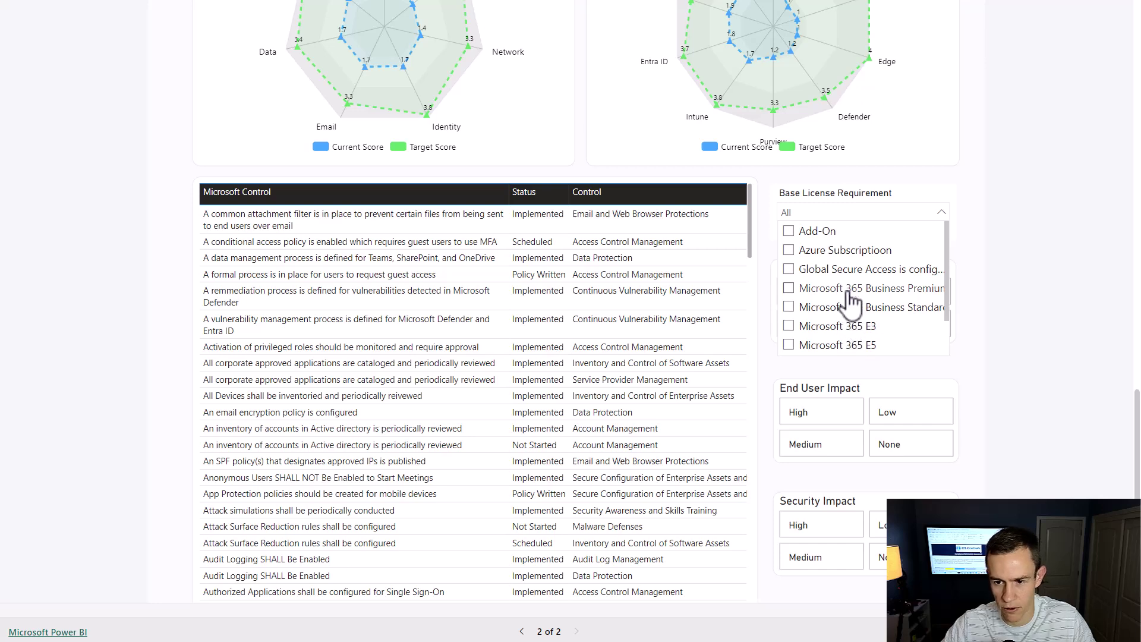
{"action": "left_click", "coordinate": [1023, 293]}
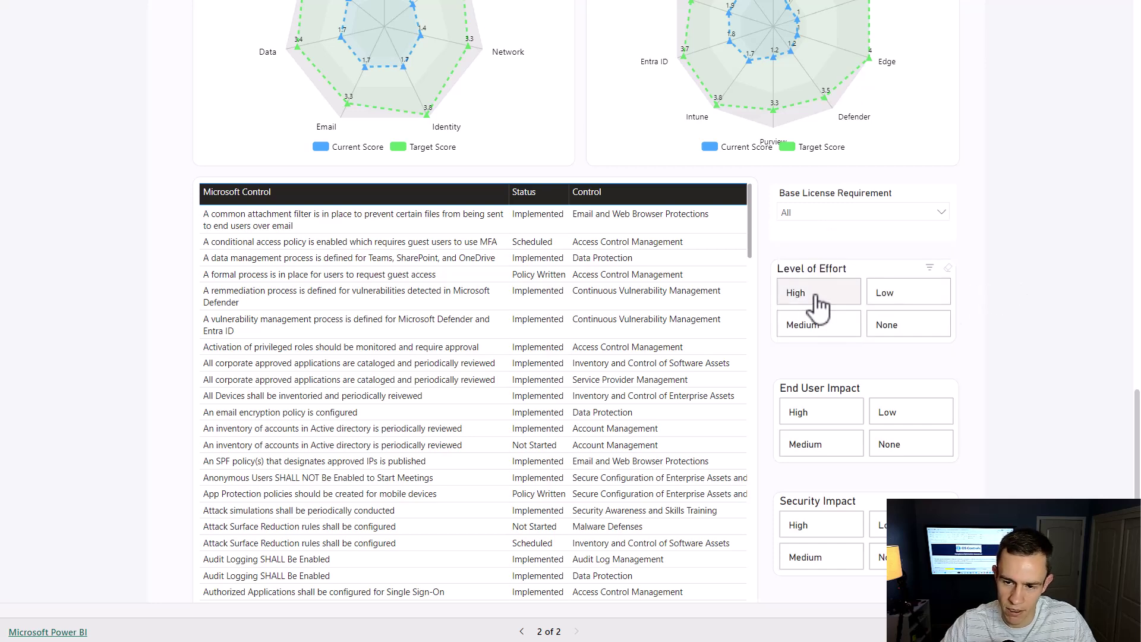
{"action": "scroll", "coordinate": [790, 357], "scroll_direction": "up", "scroll_amount": 20}
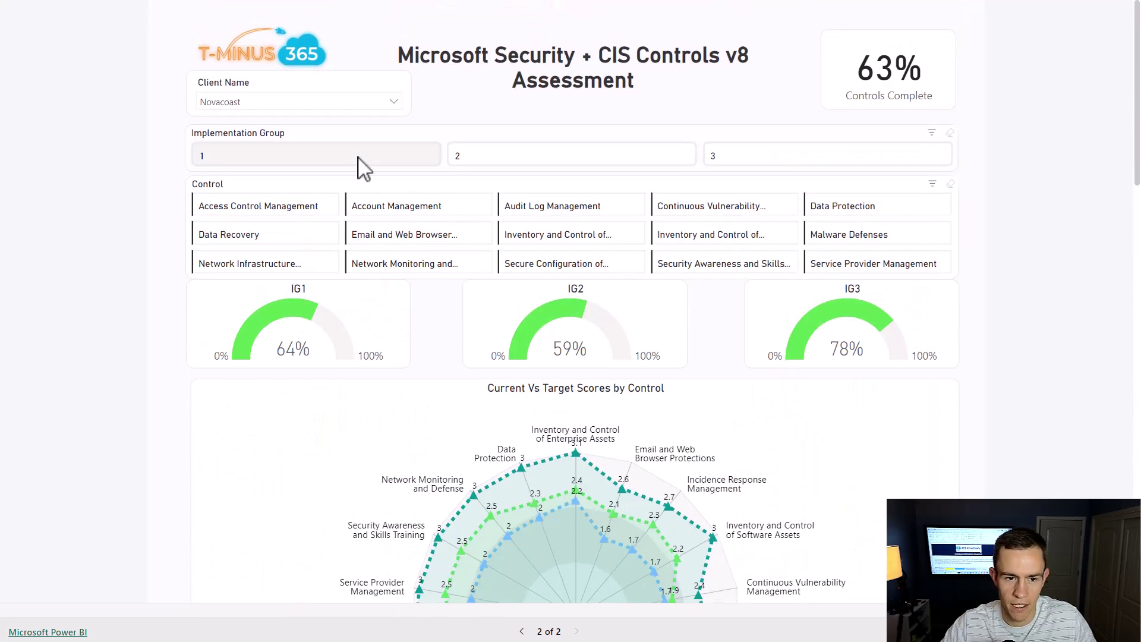
Filter the dashboard to Implementation Group 1 and the Data Protection control, then review the table.
{"action": "left_click", "coordinate": [365, 158]}
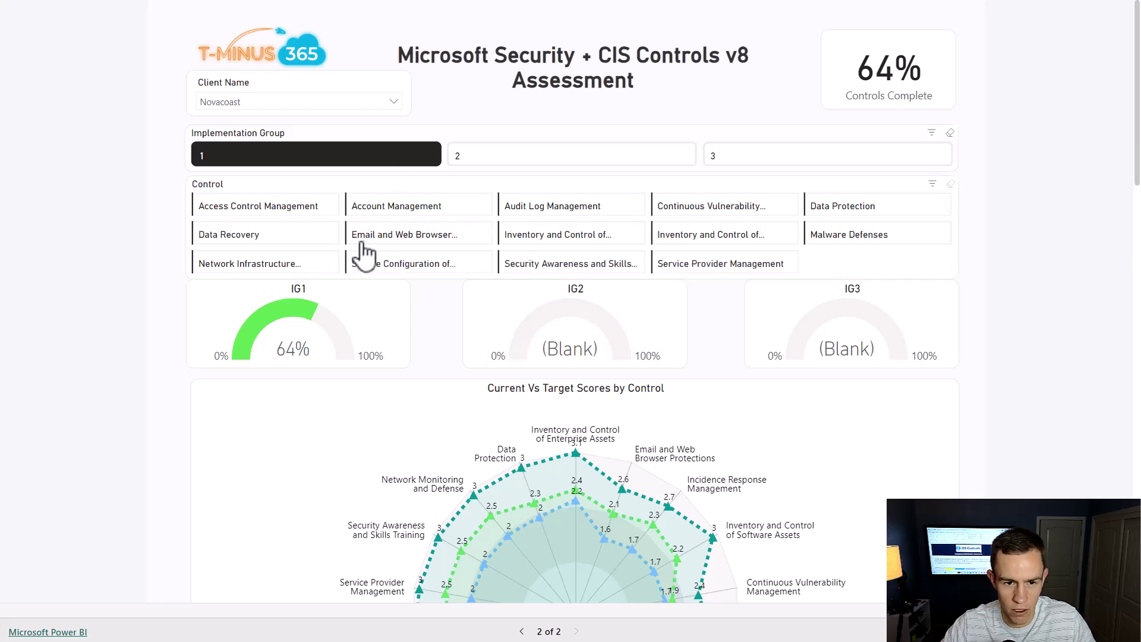
{"action": "left_click", "coordinate": [899, 219]}
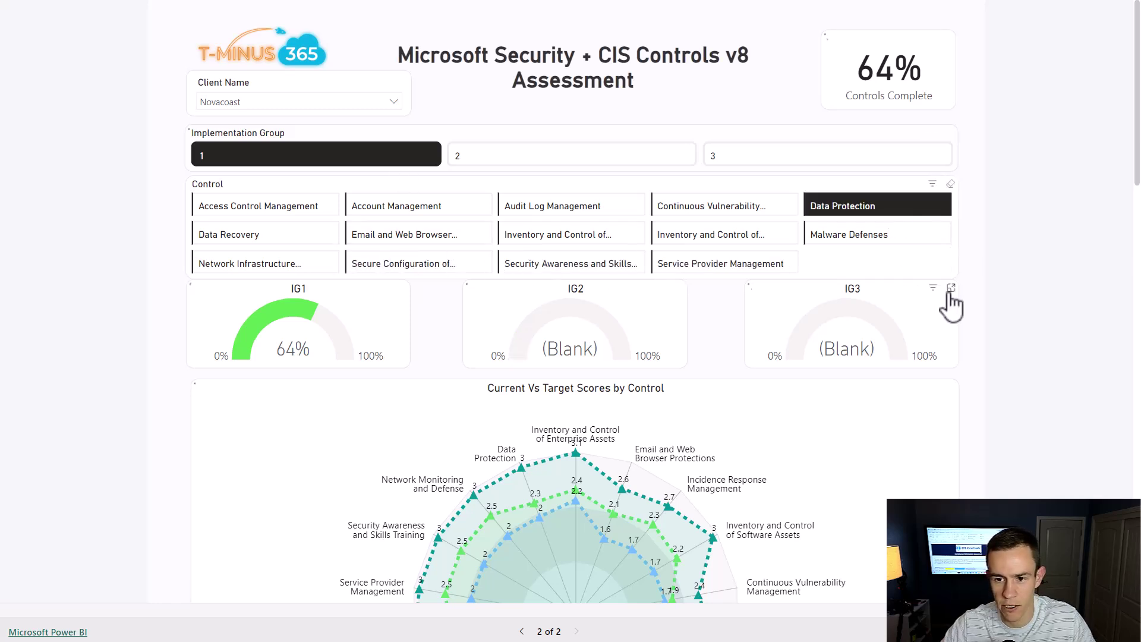
{"action": "scroll", "coordinate": [1011, 291], "scroll_direction": "down", "scroll_amount": 20}
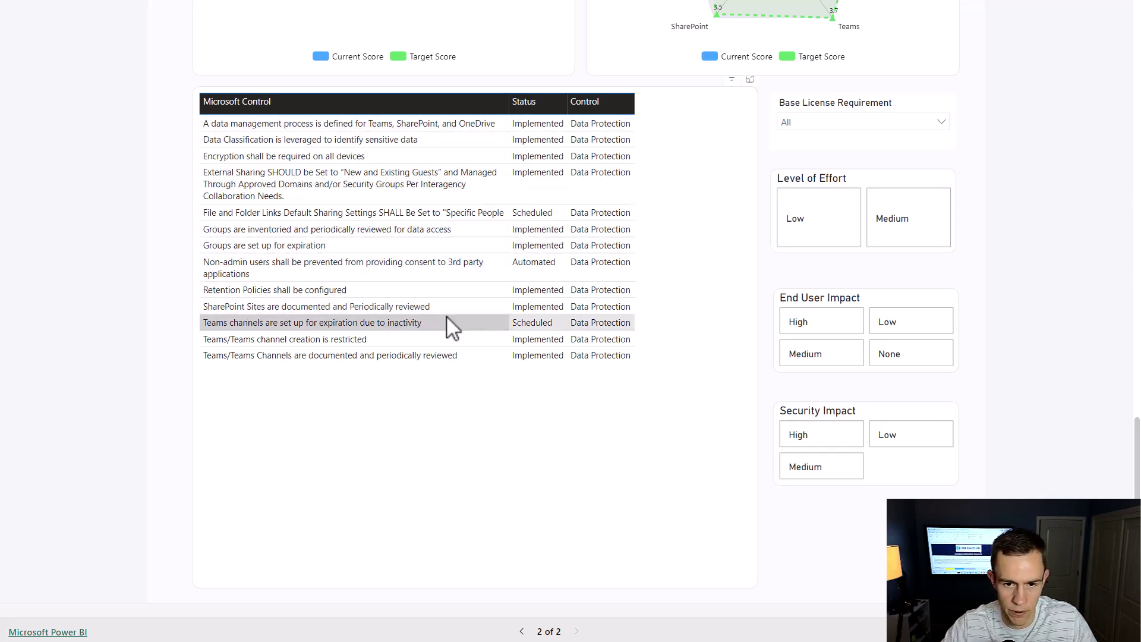
{"action": "scroll", "coordinate": [481, 288], "scroll_direction": "up", "scroll_amount": 20}
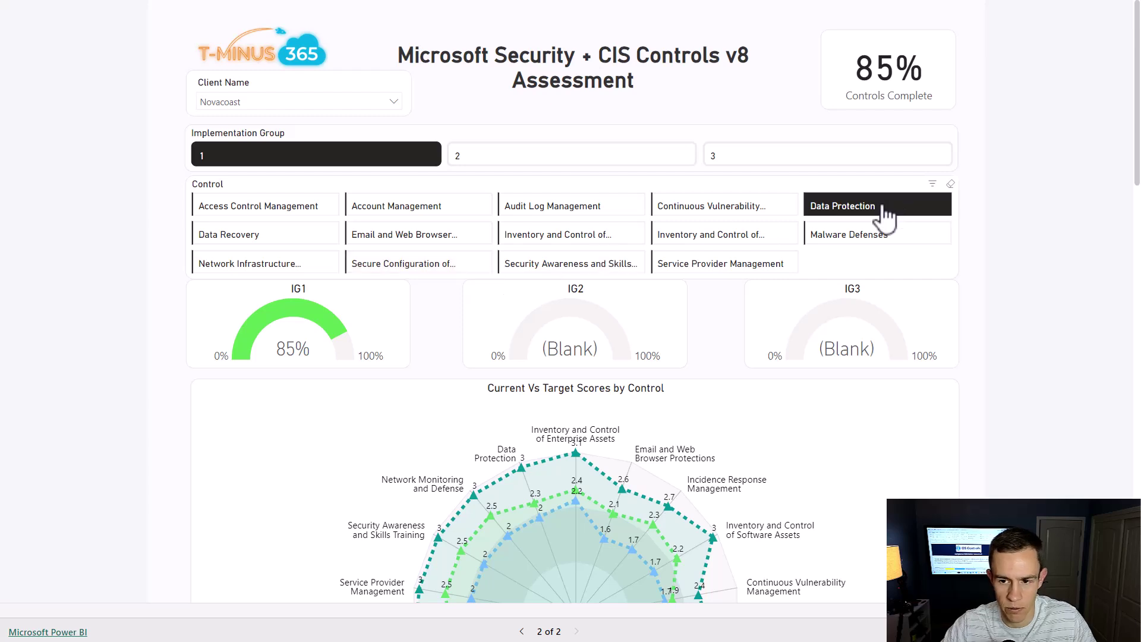
Remove both filters so Novacoast's gauges read IG1 64%, IG2 59% and IG3 78%.
{"action": "left_click", "coordinate": [884, 213]}
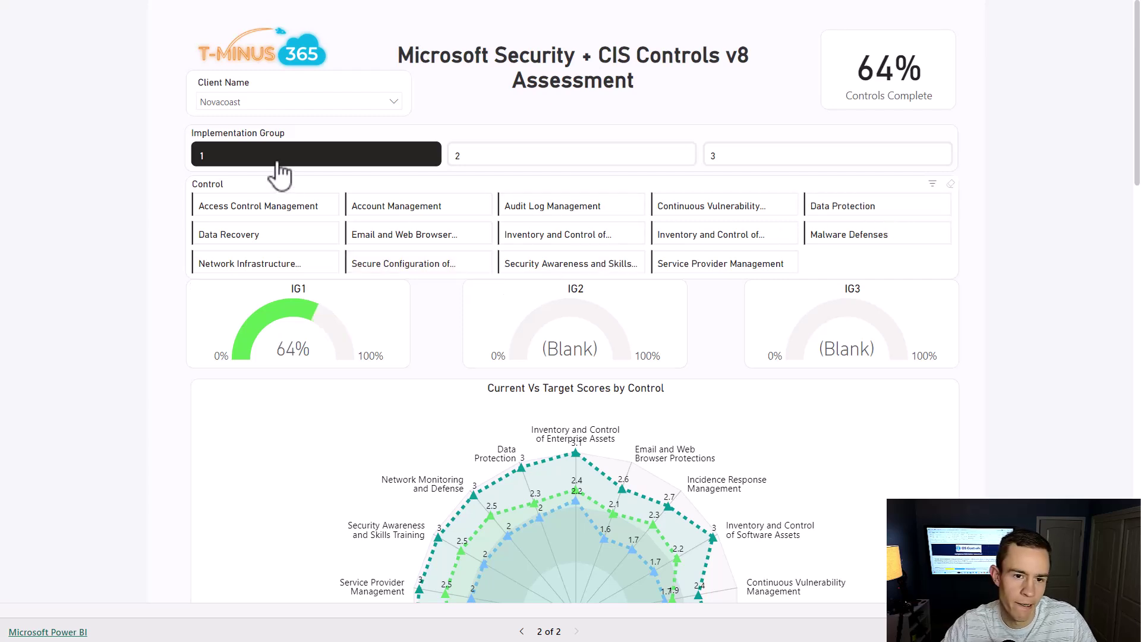
{"action": "left_click", "coordinate": [277, 158]}
{"action": "scroll", "coordinate": [530, 324], "scroll_direction": "down", "scroll_amount": 3}
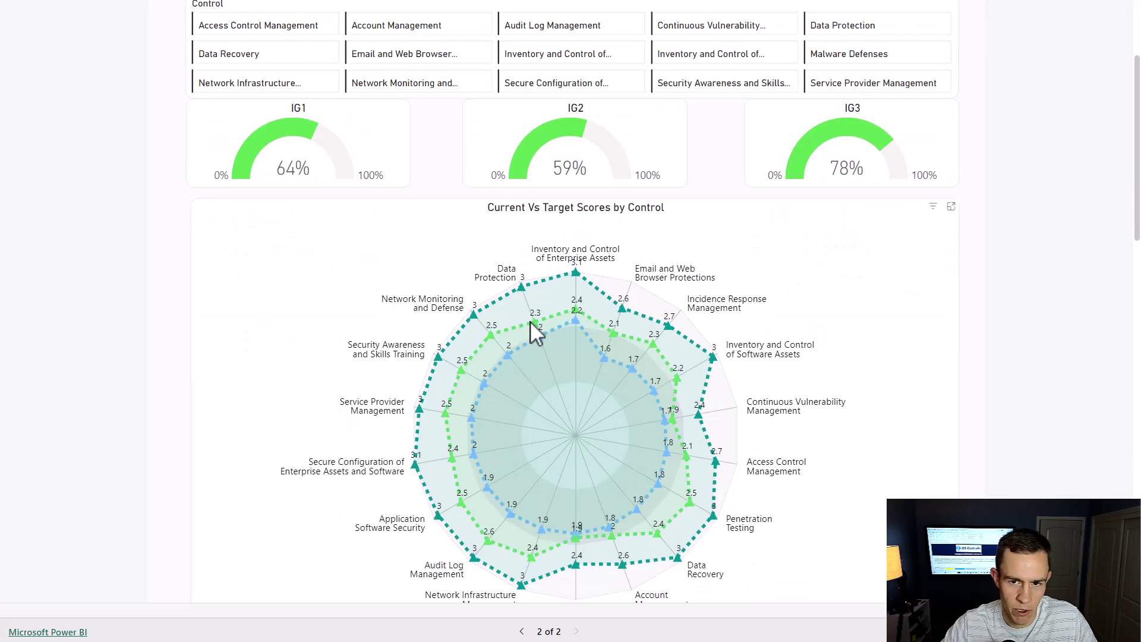
{"action": "scroll", "coordinate": [530, 326], "scroll_direction": "up", "scroll_amount": 3}
{"action": "scroll", "coordinate": [581, 404], "scroll_direction": "down", "scroll_amount": 5}
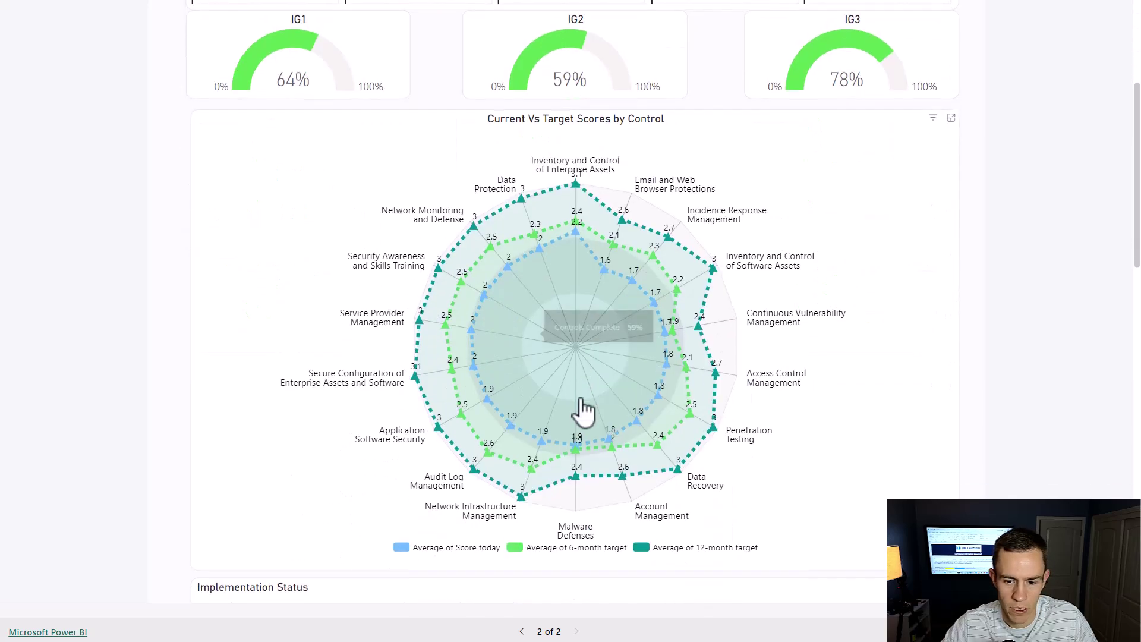
{"action": "scroll", "coordinate": [582, 407], "scroll_direction": "down", "scroll_amount": 15}
{"action": "scroll", "coordinate": [541, 318], "scroll_direction": "up", "scroll_amount": 2}
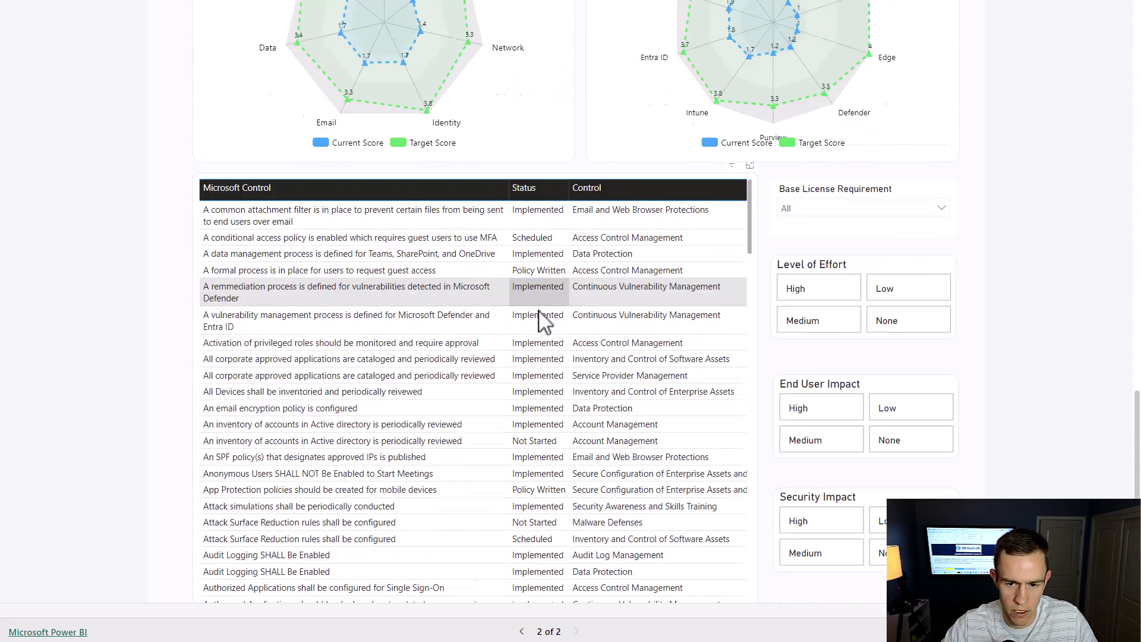
{"action": "scroll", "coordinate": [539, 315], "scroll_direction": "up", "scroll_amount": 15}
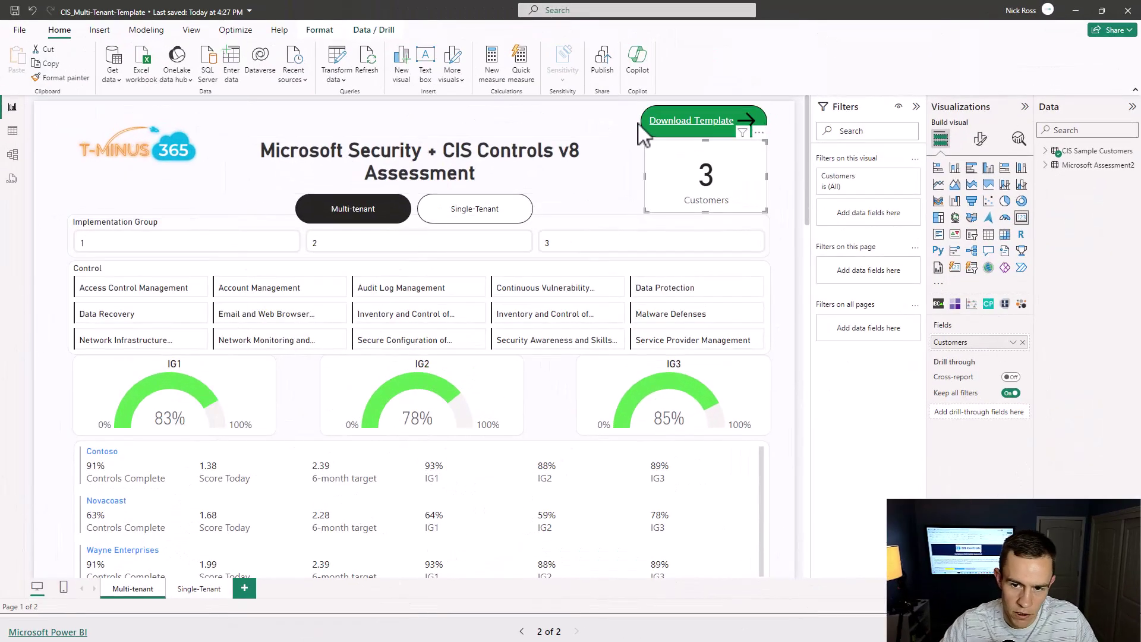
Deselect the card on the canvas and briefly show, then dismiss, the Transform data options.
{"action": "left_click", "coordinate": [631, 134]}
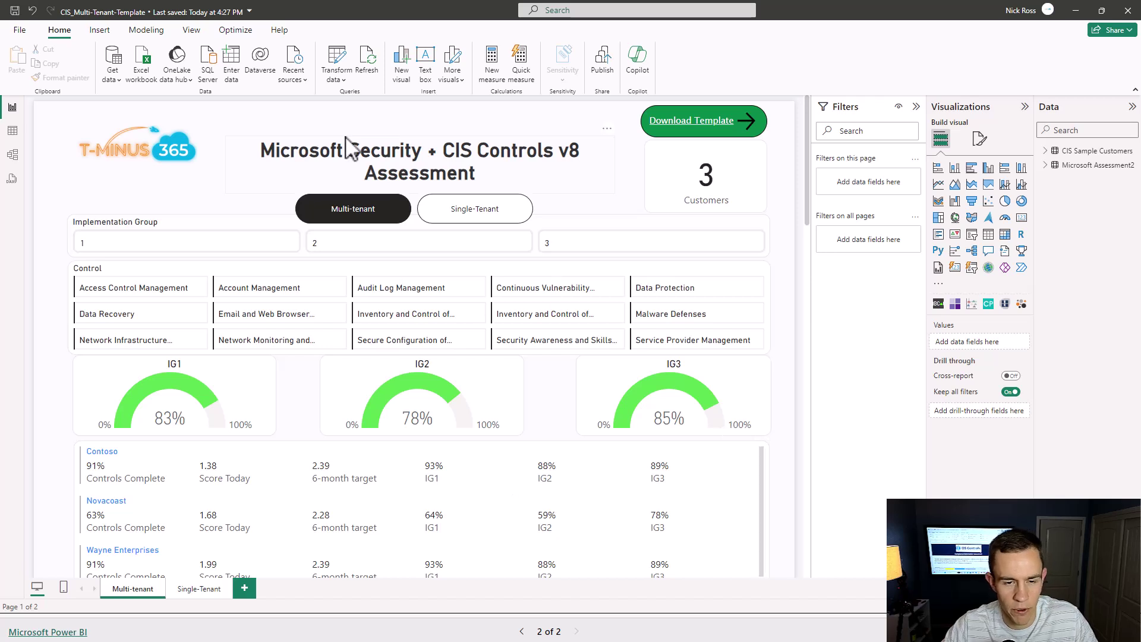
{"action": "left_click", "coordinate": [337, 80]}
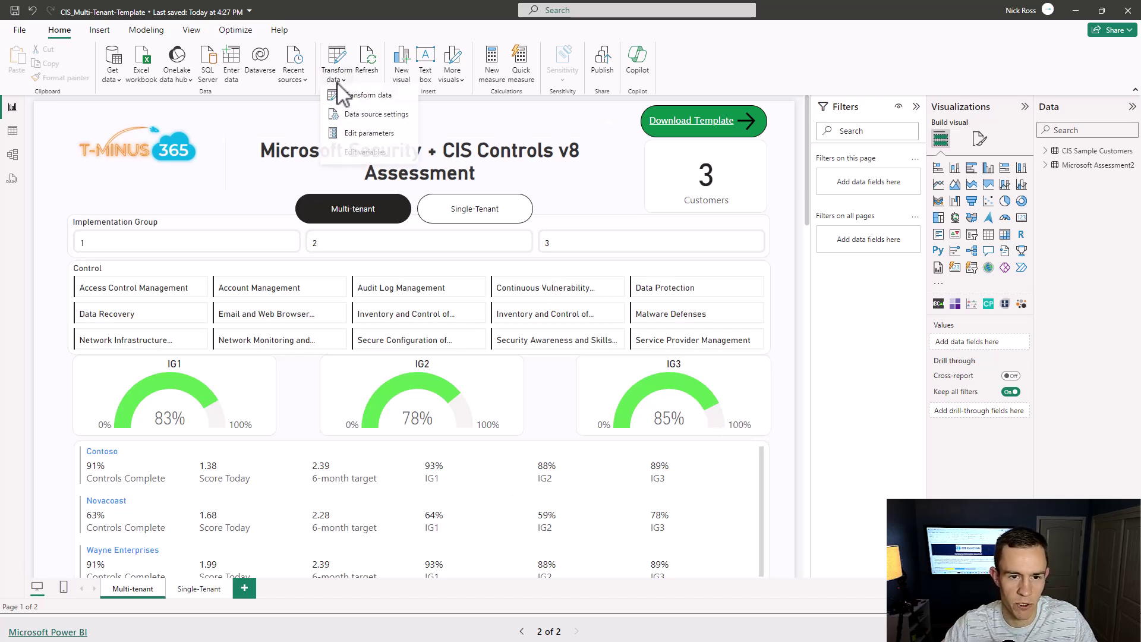
{"action": "left_click", "coordinate": [273, 143]}
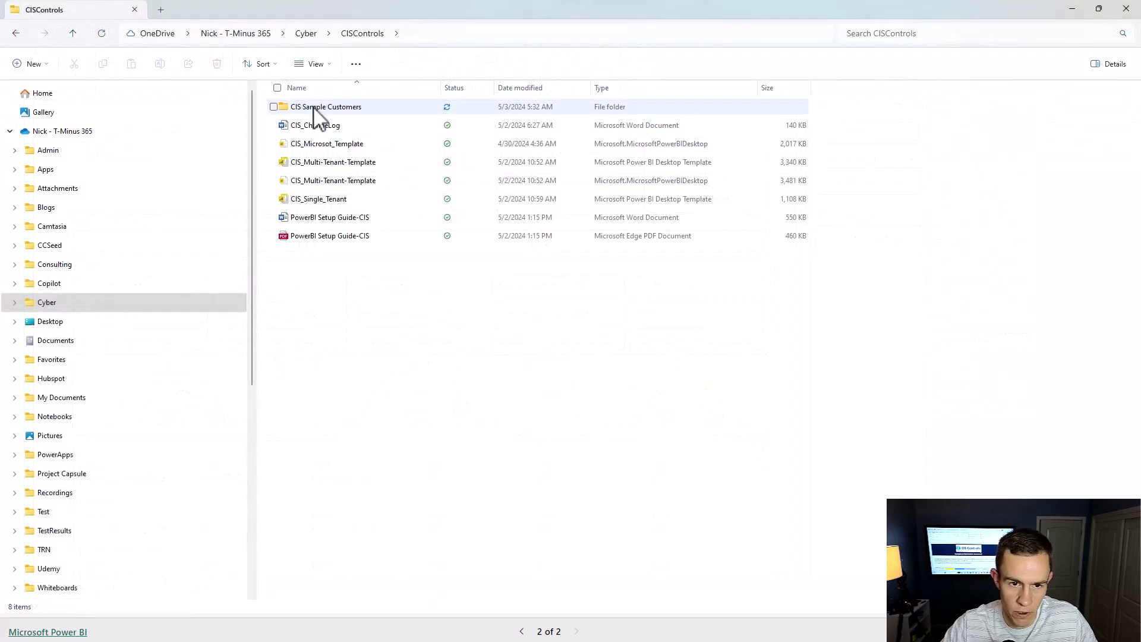
Open the CIS Sample Customers folder holding the nine CIS_Scoring workbooks.
{"action": "left_click", "coordinate": [315, 113]}
{"action": "double_click", "coordinate": [315, 108]}
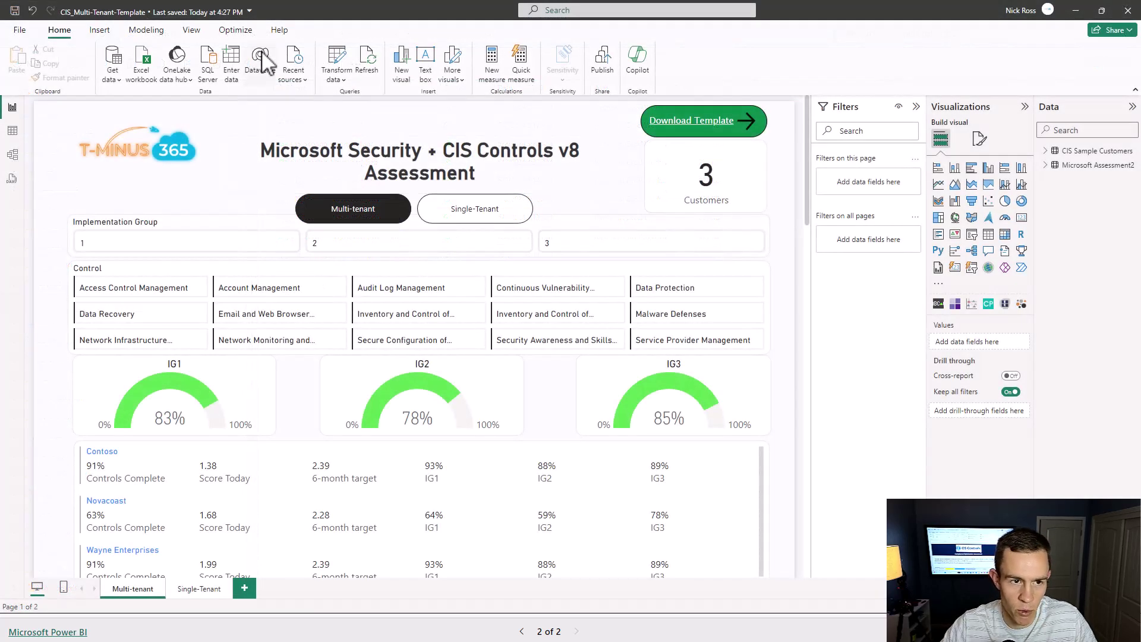
{"action": "left_click", "coordinate": [343, 80]}
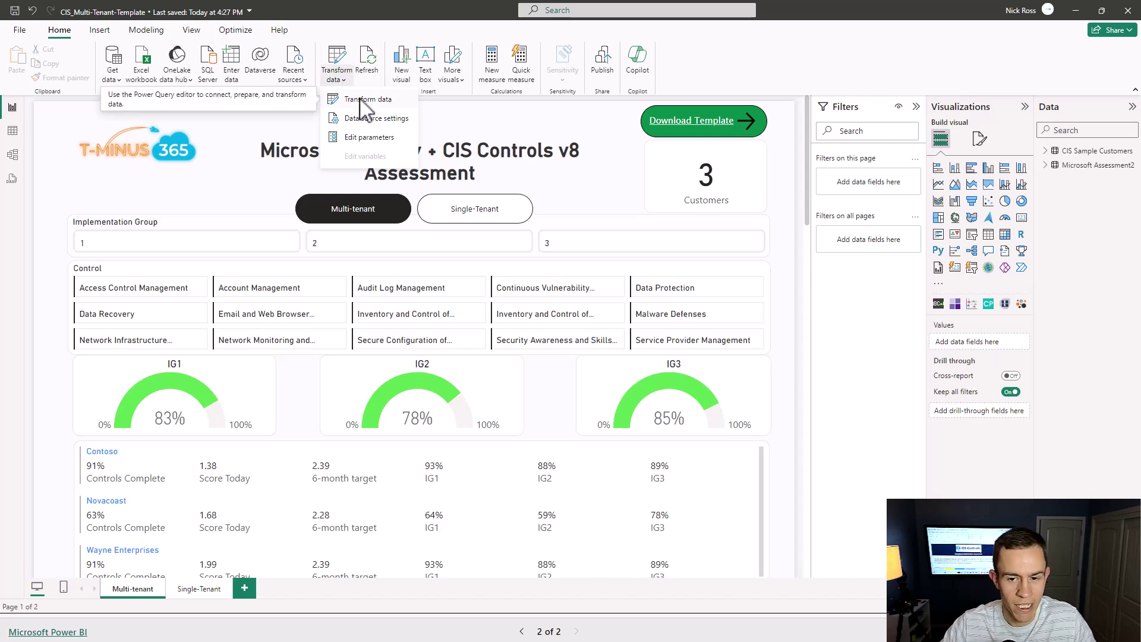
{"action": "left_click", "coordinate": [361, 100]}
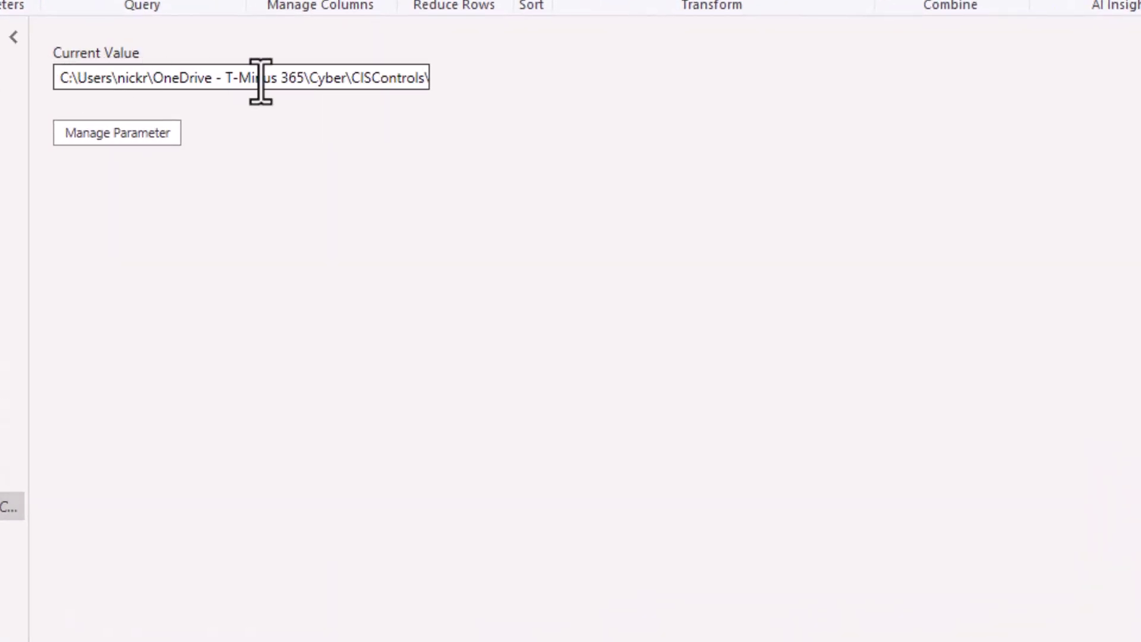
{"action": "left_click_drag", "start_coordinate": [359, 77], "coordinate": [454, 81]}
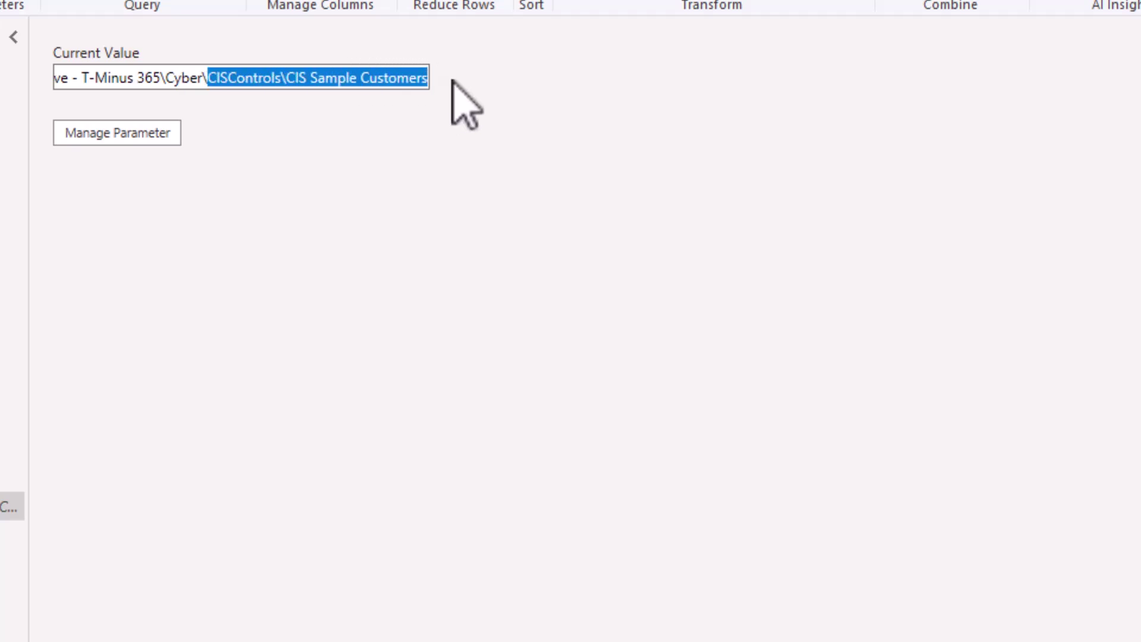
{"action": "left_click", "coordinate": [361, 77]}
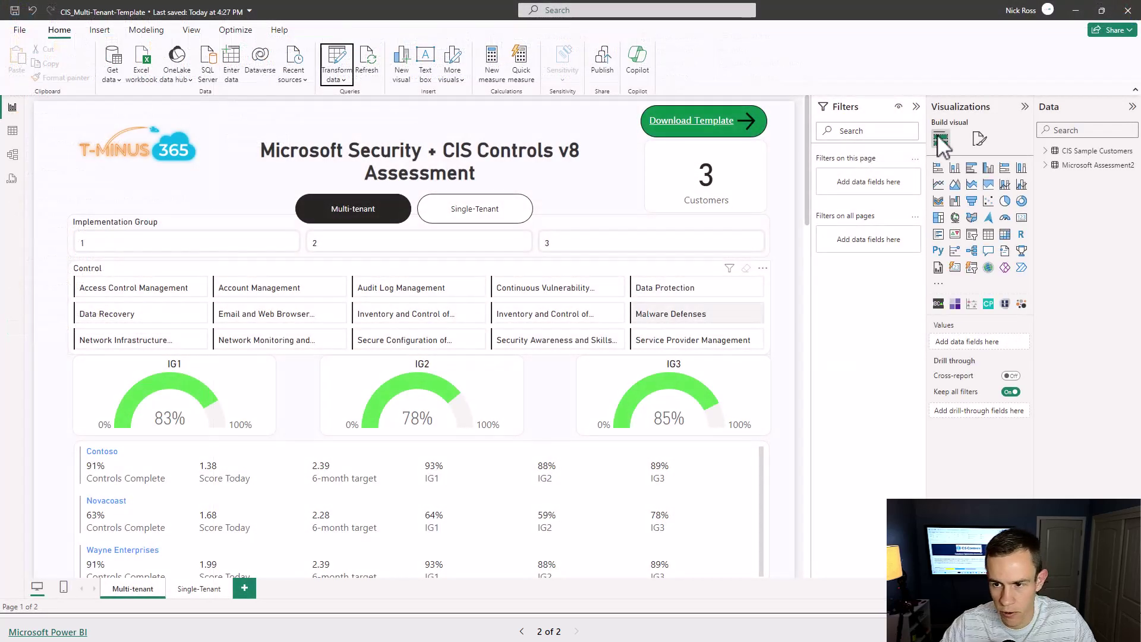
Expand the Microsoft Assessment and CIS Sample Customers tables in the Data pane.
{"action": "left_click", "coordinate": [1047, 164]}
{"action": "left_click", "coordinate": [1046, 152]}
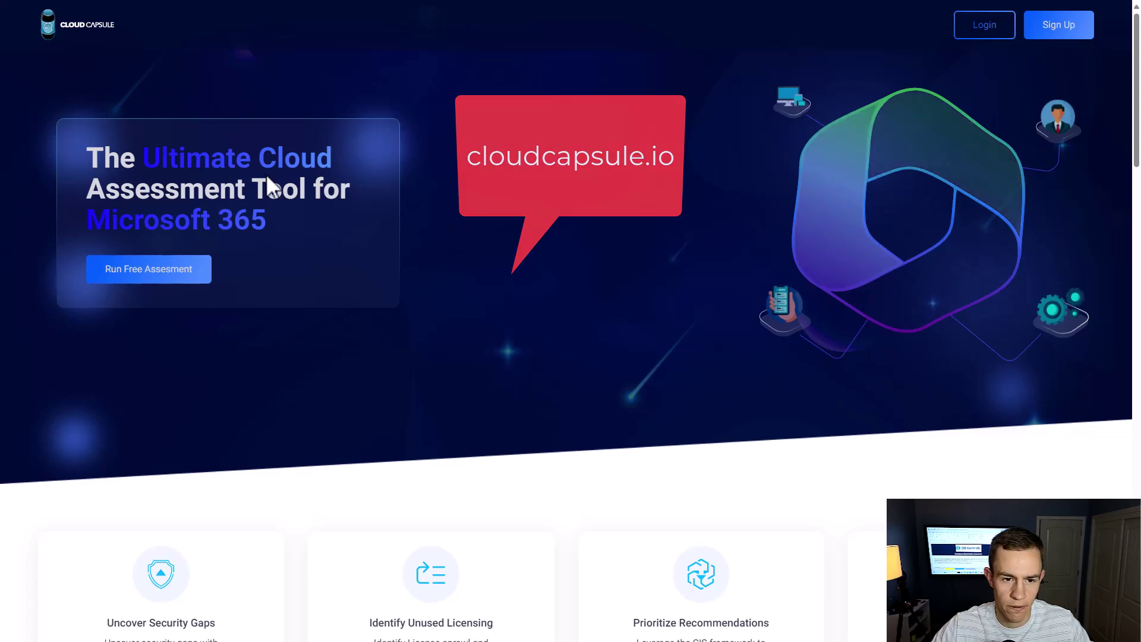
Scroll the Cloud Capsule landing page, then log in to the Reports dashboard.
{"action": "scroll", "coordinate": [330, 205], "scroll_direction": "down", "scroll_amount": 6}
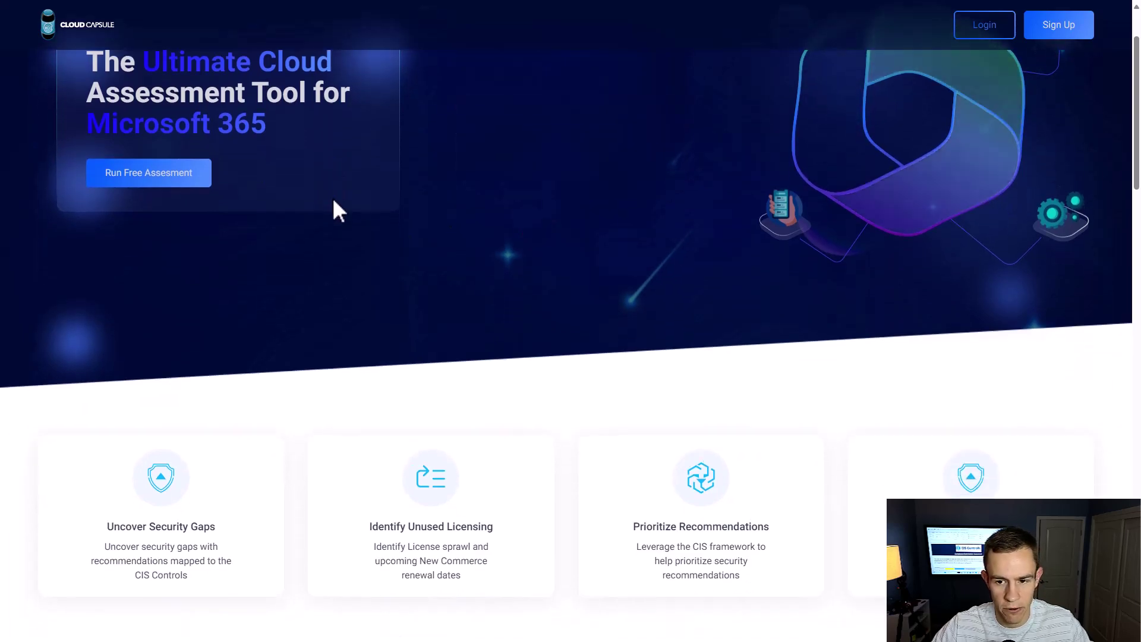
{"action": "scroll", "coordinate": [333, 199], "scroll_direction": "down", "scroll_amount": 6}
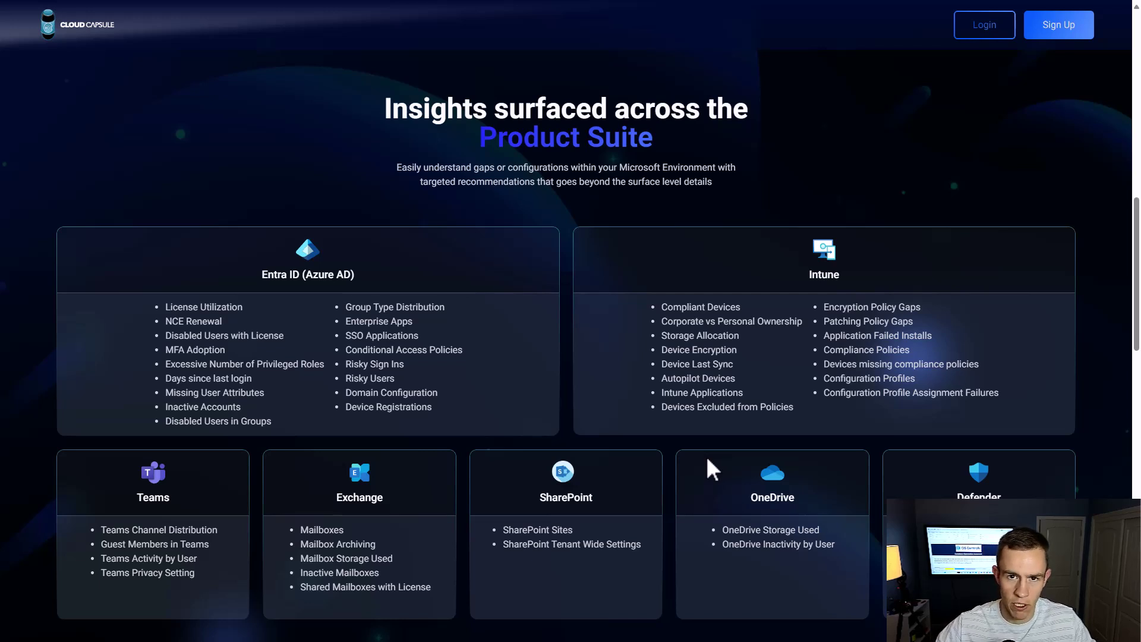
{"action": "left_click", "coordinate": [983, 33]}
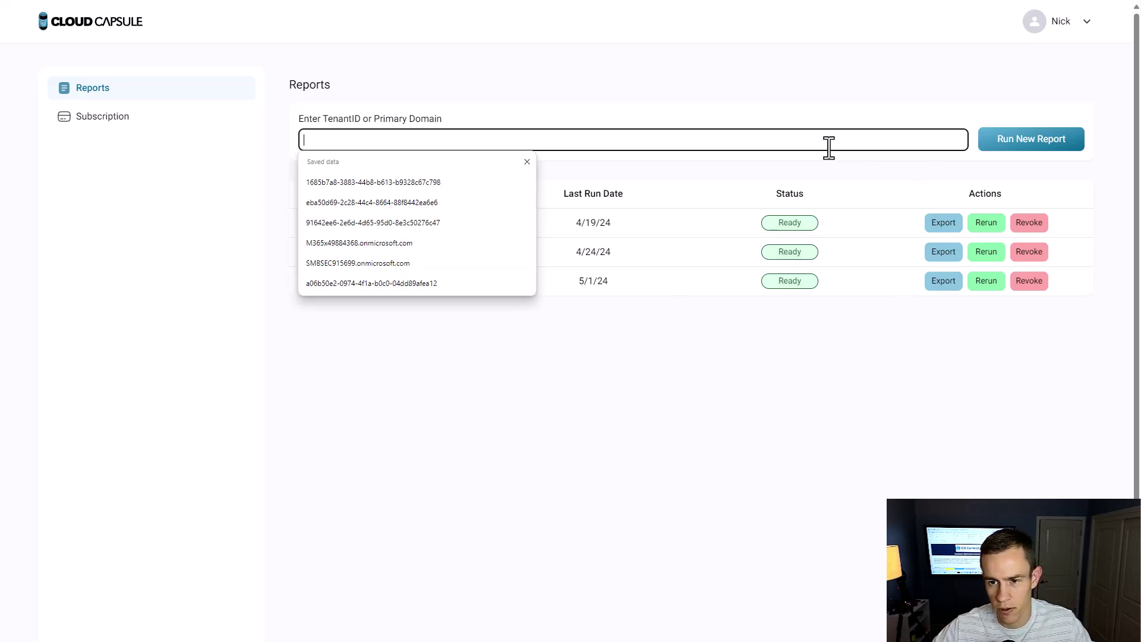
{"action": "left_click", "coordinate": [576, 89]}
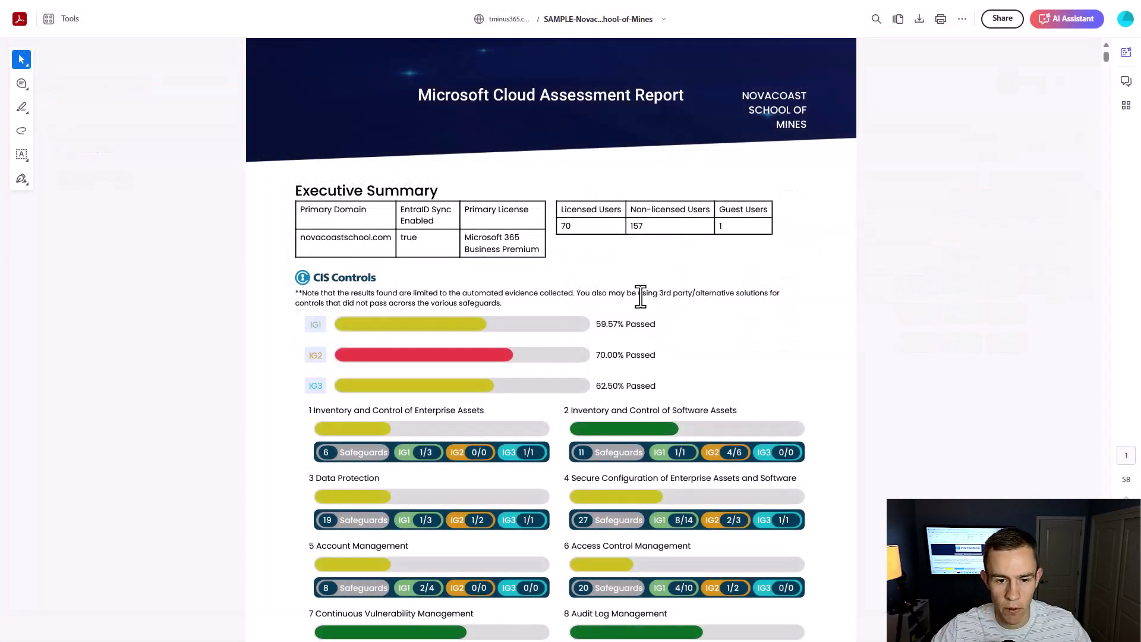
Scroll from the Users findings to section 1, Inventory and Control of Enterprise Assets, on page 9.
{"action": "scroll", "coordinate": [624, 295], "scroll_direction": "down", "scroll_amount": 3}
{"action": "scroll", "coordinate": [623, 297], "scroll_direction": "down", "scroll_amount": 3}
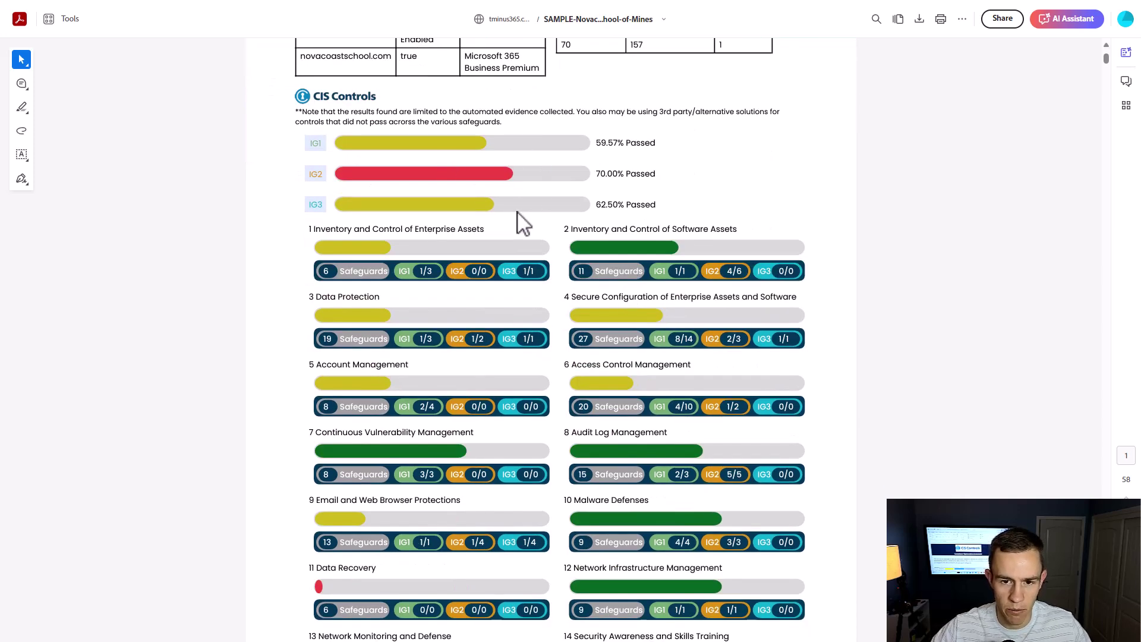
{"action": "scroll", "coordinate": [521, 223], "scroll_direction": "down", "scroll_amount": 2}
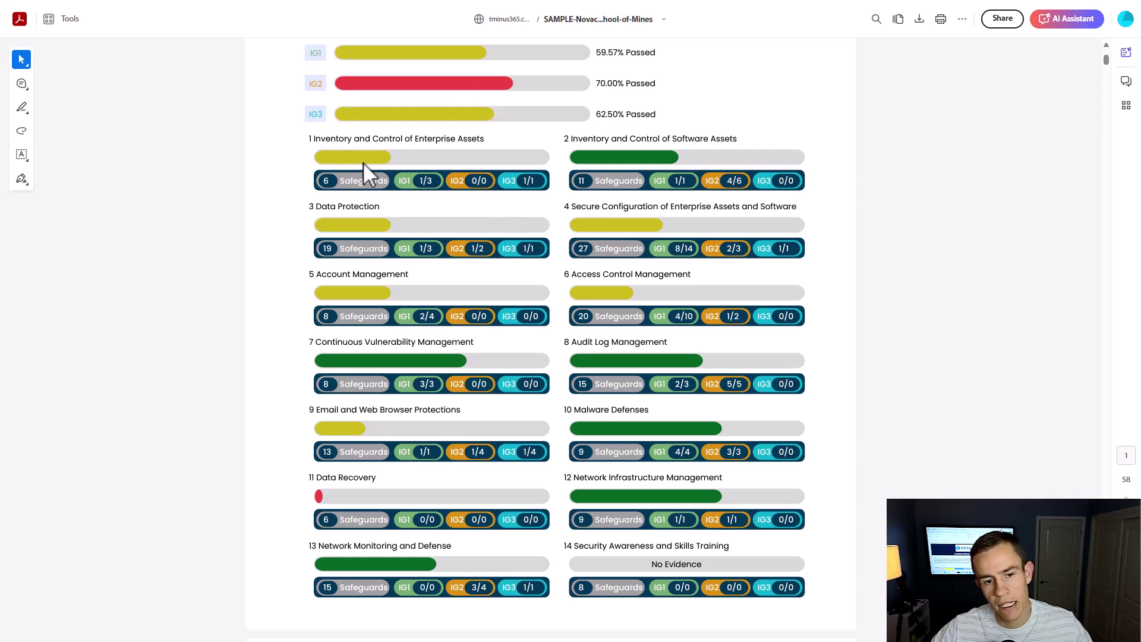
{"action": "scroll", "coordinate": [526, 232], "scroll_direction": "down", "scroll_amount": 10}
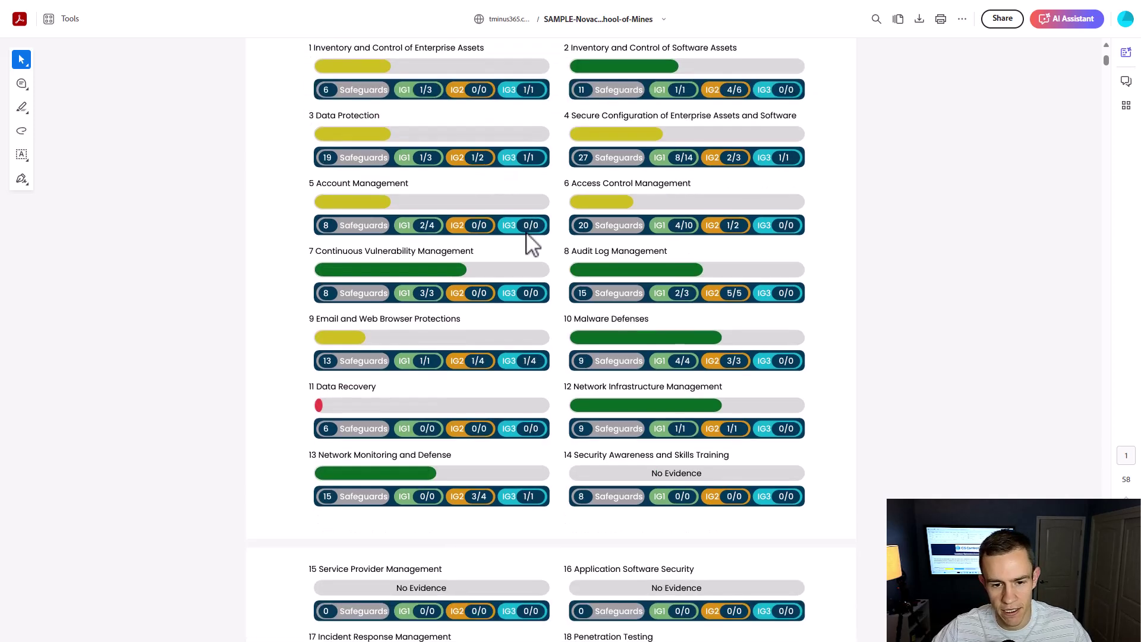
{"action": "scroll", "coordinate": [531, 243], "scroll_direction": "down", "scroll_amount": 6}
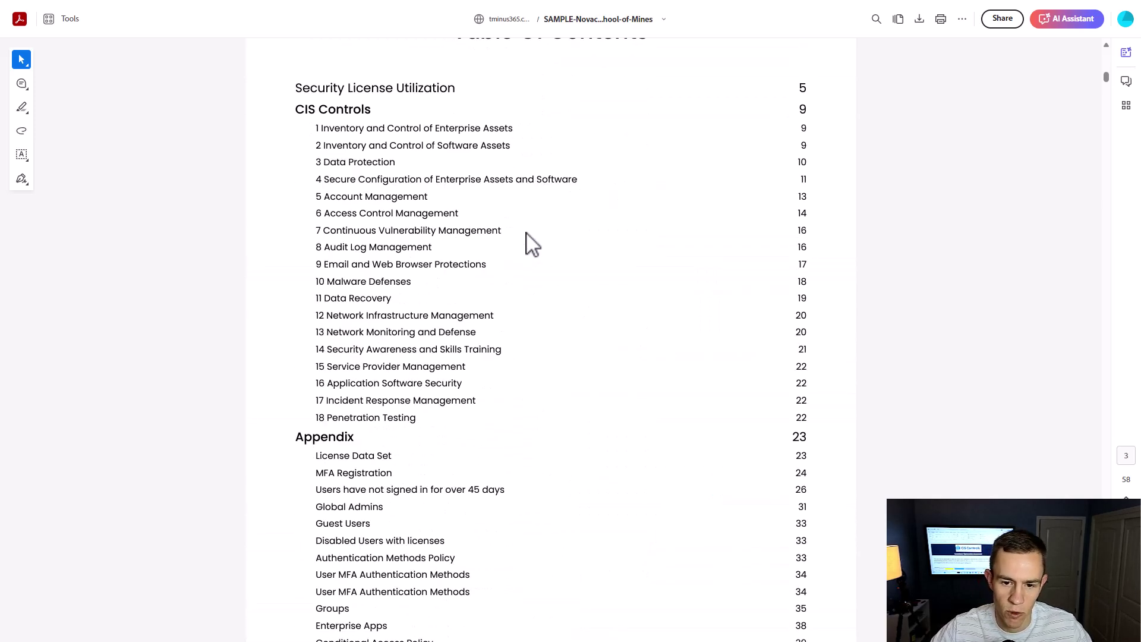
{"action": "scroll", "coordinate": [531, 244], "scroll_direction": "up", "scroll_amount": 2}
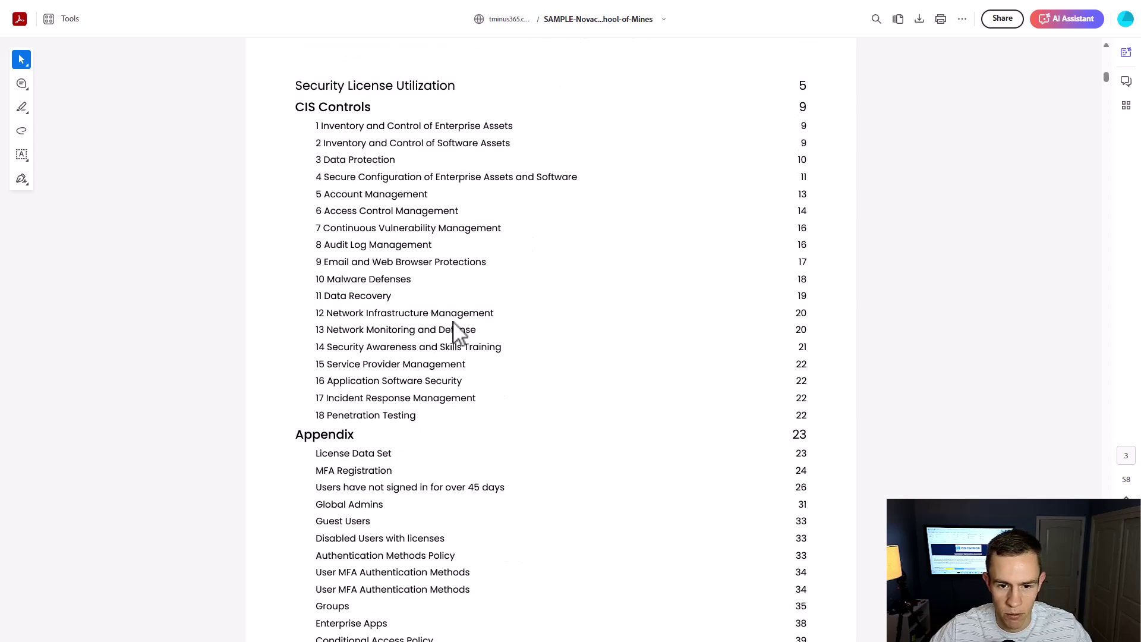
{"action": "scroll", "coordinate": [426, 416], "scroll_direction": "down", "scroll_amount": 15}
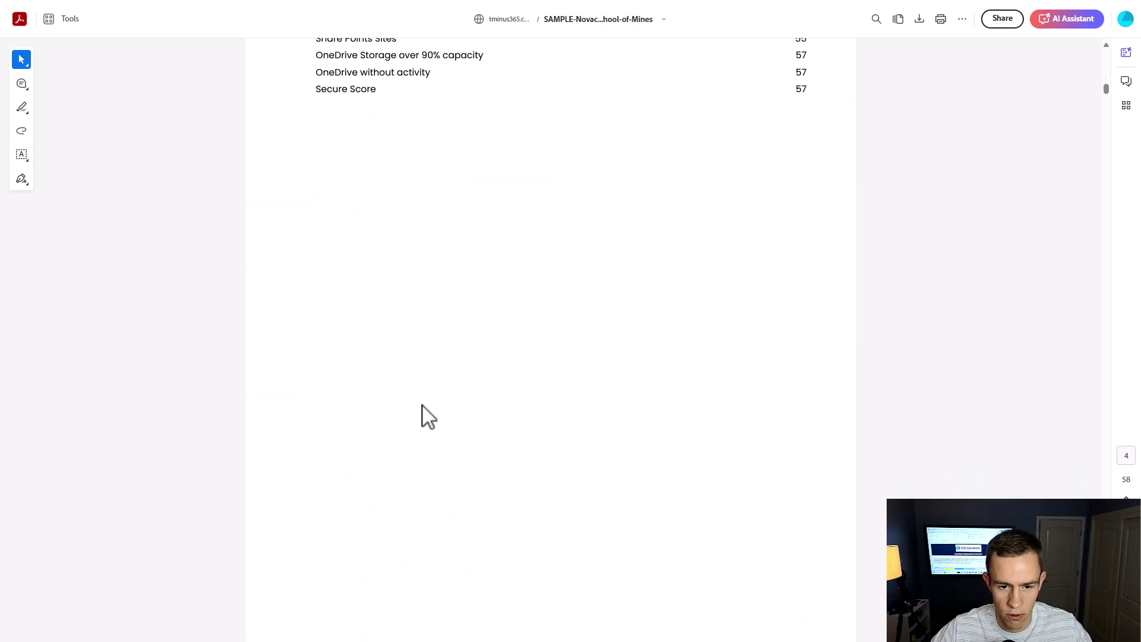
{"action": "scroll", "coordinate": [427, 418], "scroll_direction": "up", "scroll_amount": 2}
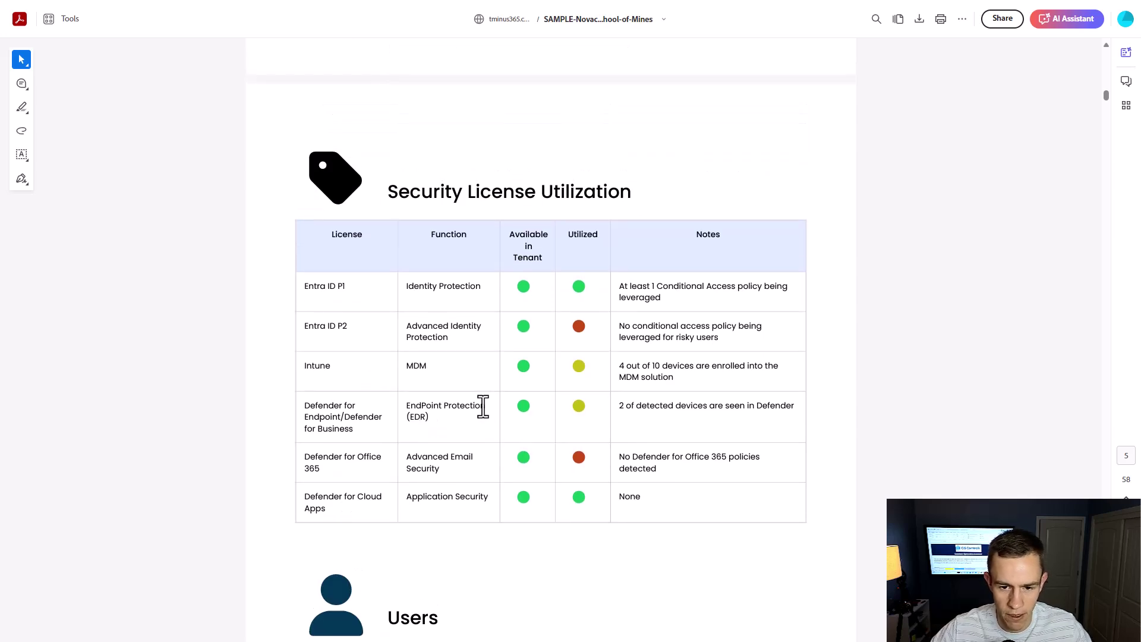
{"action": "scroll", "coordinate": [483, 408], "scroll_direction": "down", "scroll_amount": 3}
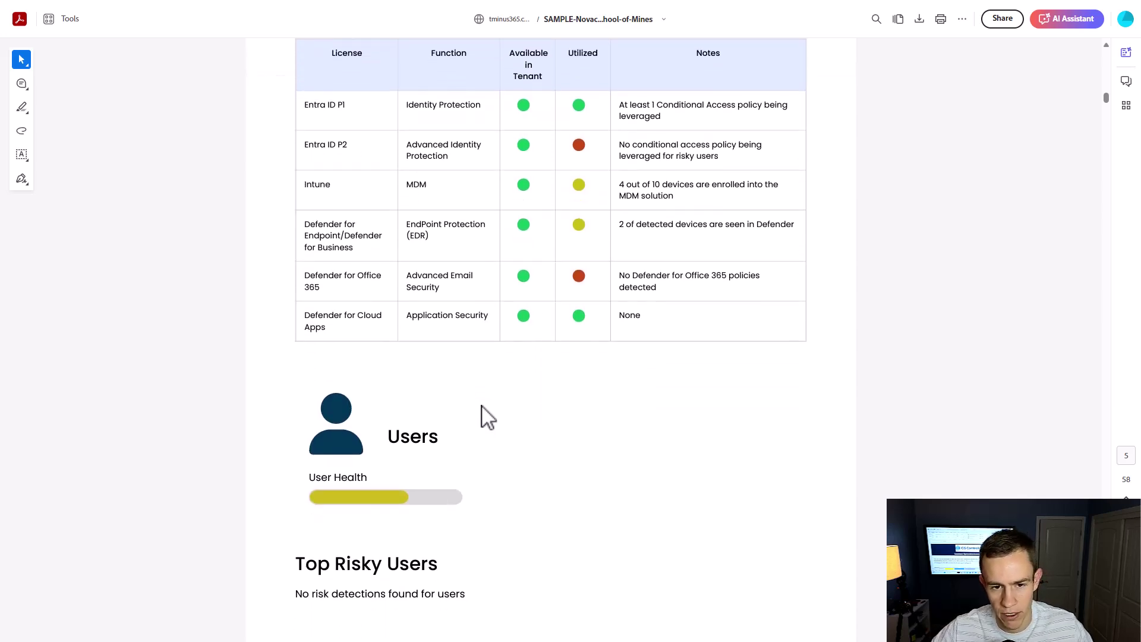
{"action": "scroll", "coordinate": [487, 416], "scroll_direction": "down", "scroll_amount": 8}
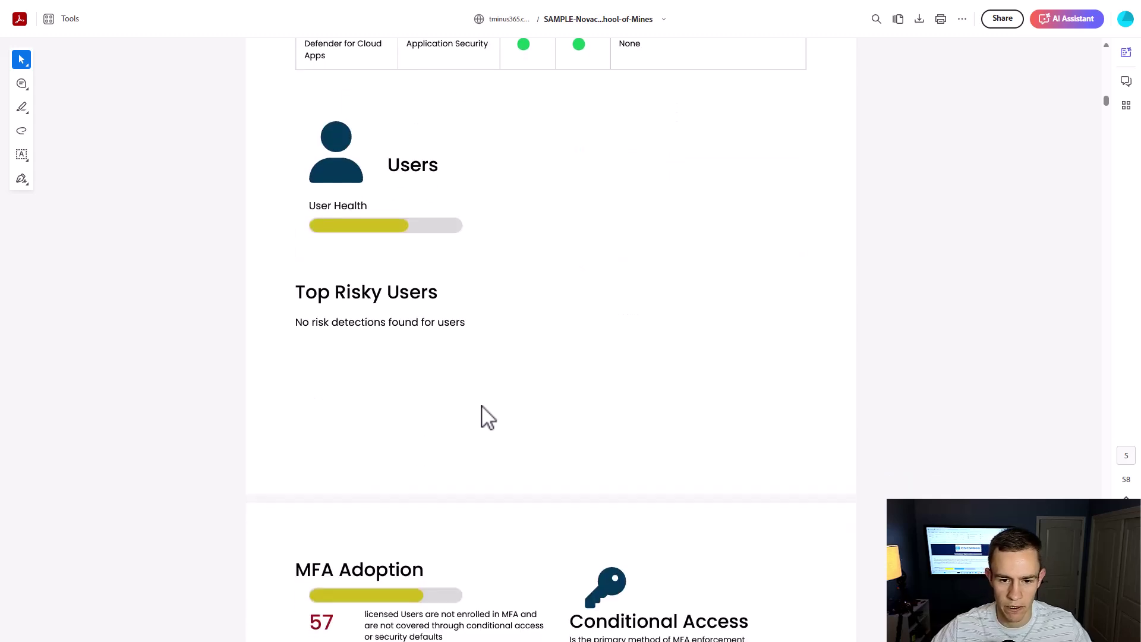
{"action": "scroll", "coordinate": [486, 416], "scroll_direction": "down", "scroll_amount": 9}
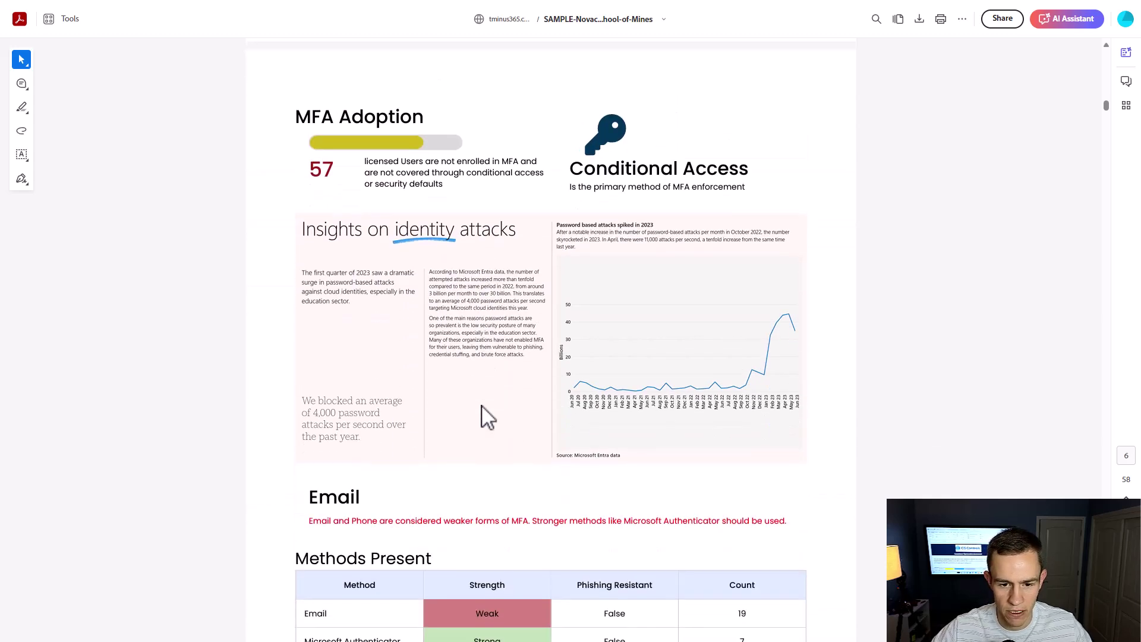
{"action": "scroll", "coordinate": [486, 416], "scroll_direction": "down", "scroll_amount": 1}
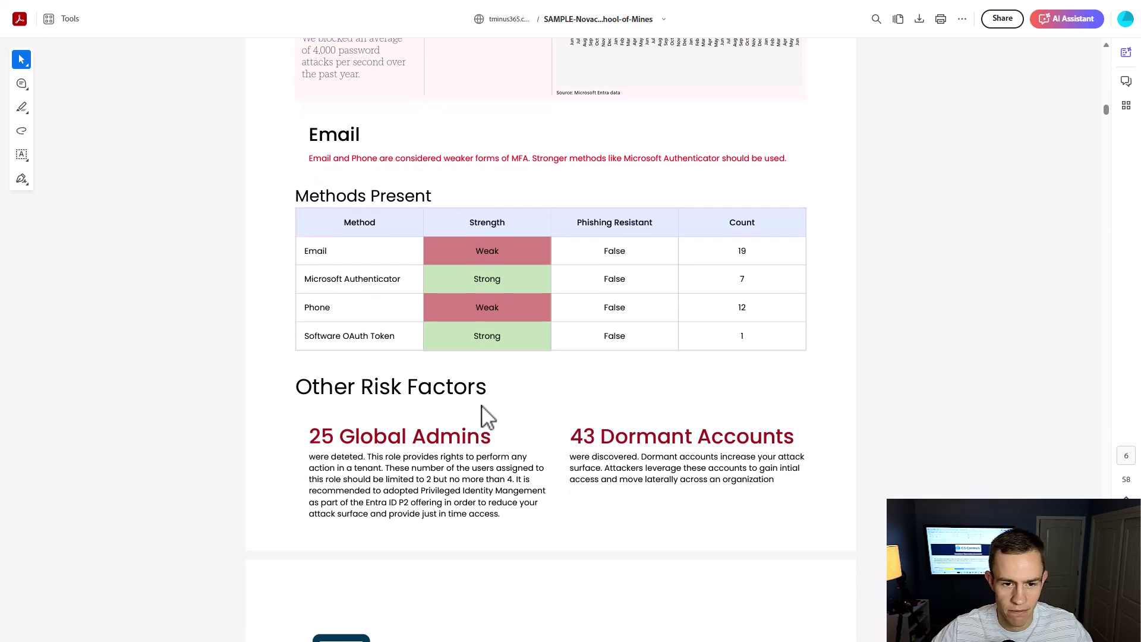
{"action": "scroll", "coordinate": [487, 416], "scroll_direction": "down", "scroll_amount": 10}
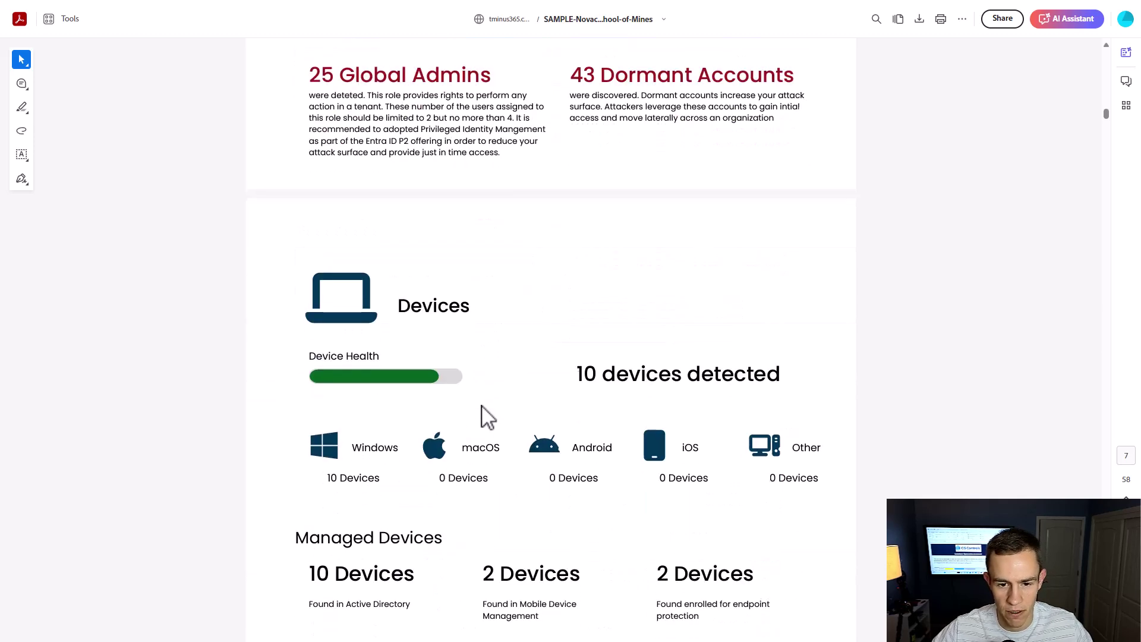
{"action": "scroll", "coordinate": [486, 416], "scroll_direction": "down", "scroll_amount": 10}
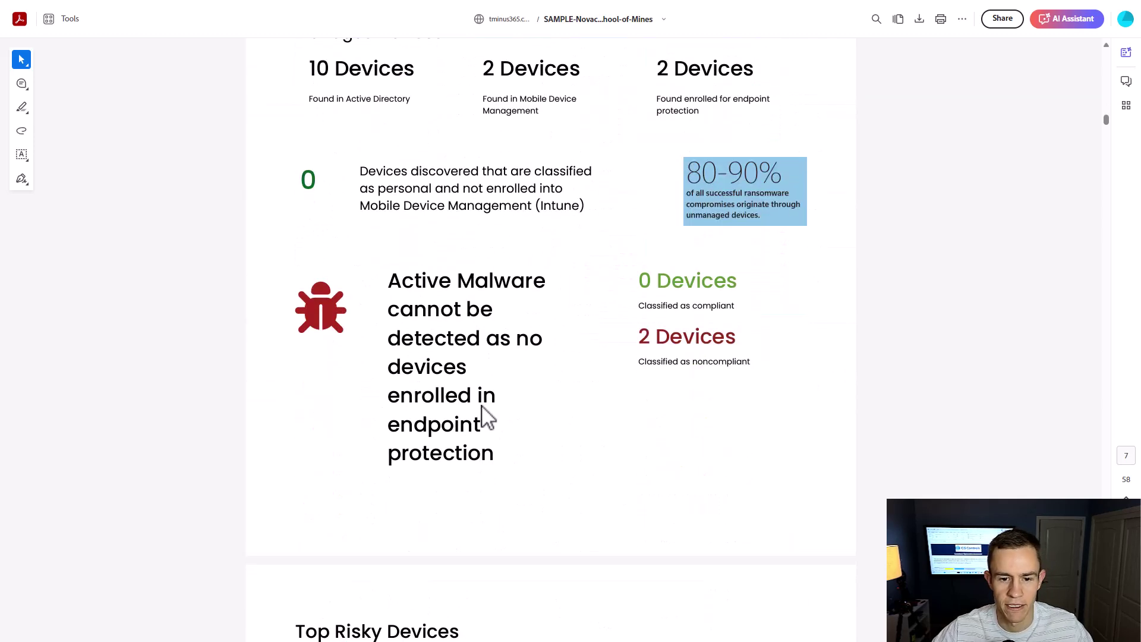
{"action": "scroll", "coordinate": [488, 418], "scroll_direction": "down", "scroll_amount": 5}
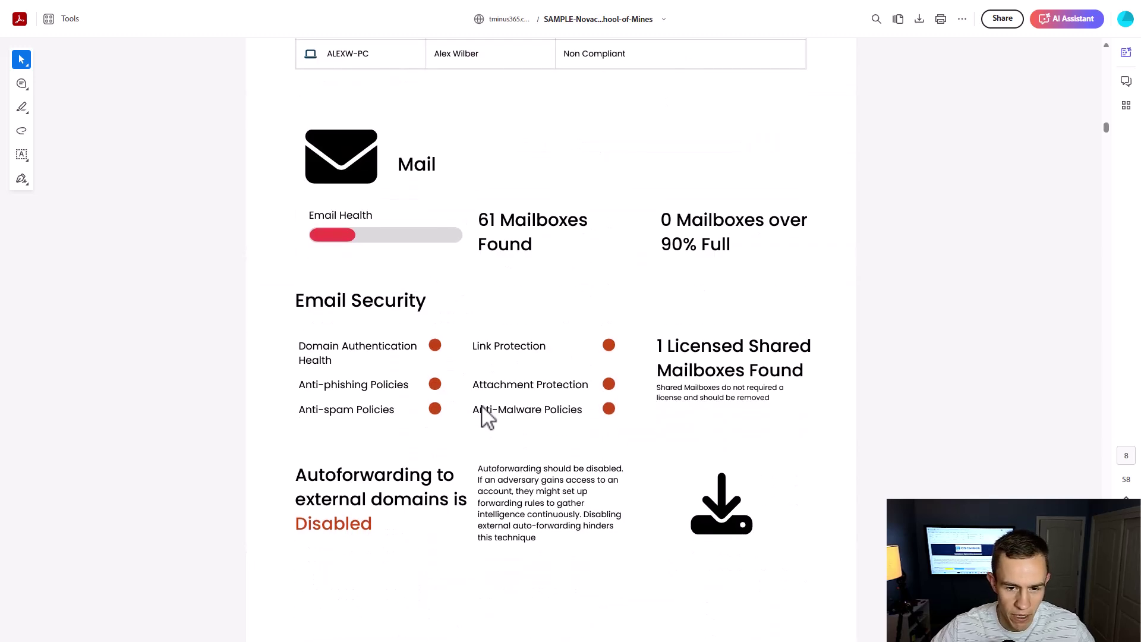
{"action": "scroll", "coordinate": [486, 417], "scroll_direction": "down", "scroll_amount": 12}
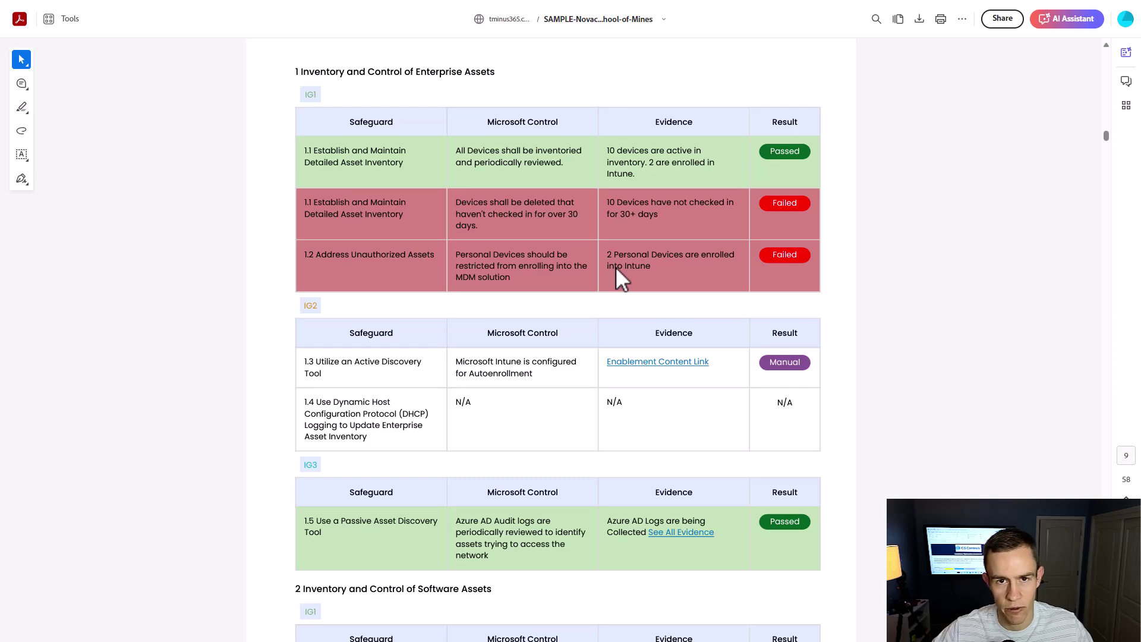
Jump ahead to page 18, showing safeguard 9.7 and the 10 Malware Defenses table.
{"action": "scroll", "coordinate": [615, 266], "scroll_direction": "down", "scroll_amount": 3}
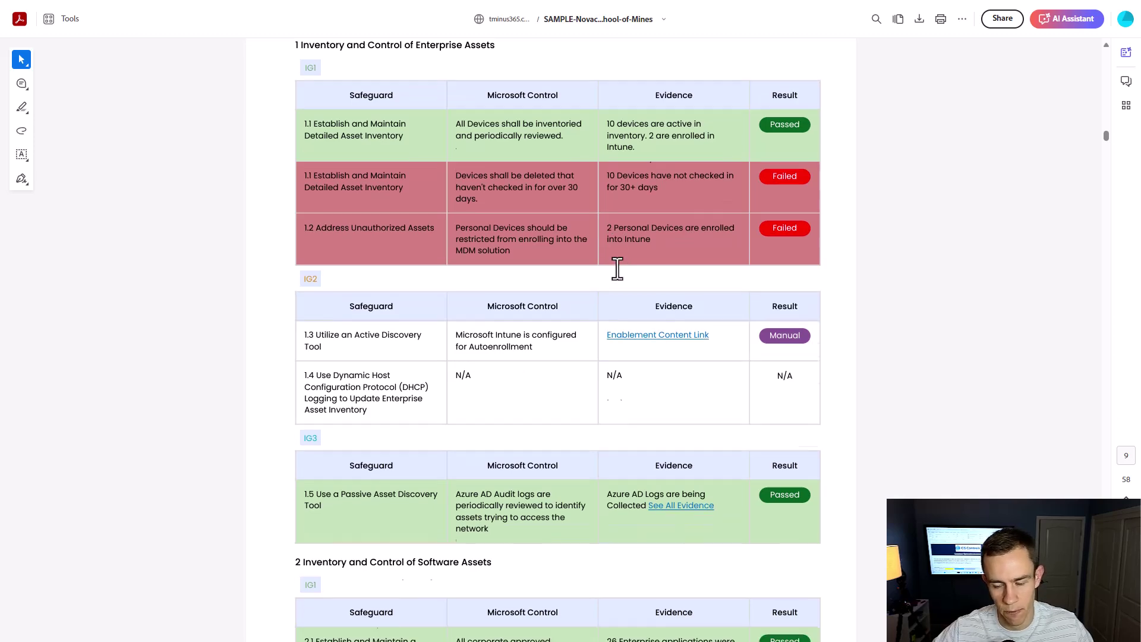
{"action": "left_click_drag", "start_coordinate": [1108, 138], "coordinate": [1132, 283]}
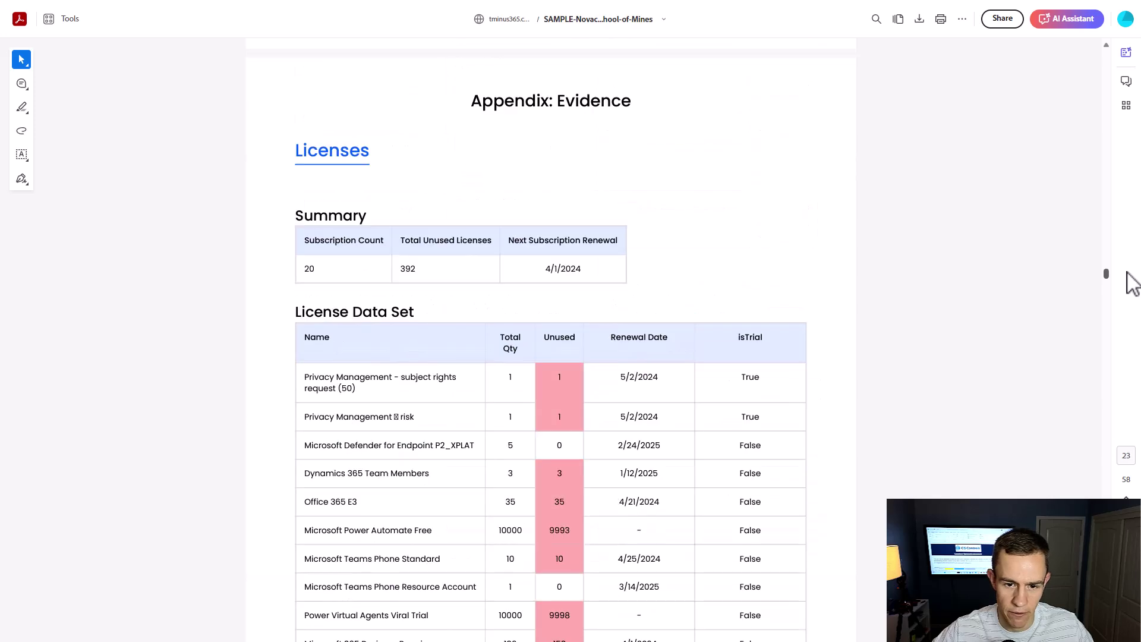
Highlight the Appendix: Evidence heading, then scroll past the Licenses and MFA Registration tables to page 27.
{"action": "left_click_drag", "start_coordinate": [469, 99], "coordinate": [646, 118]}
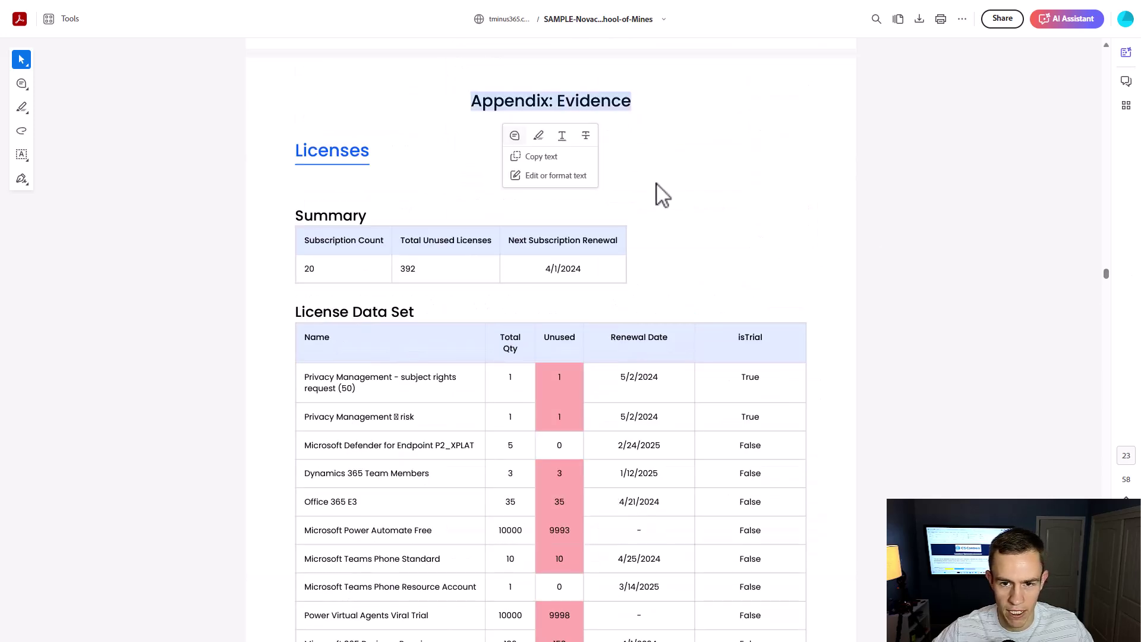
{"action": "scroll", "coordinate": [659, 193], "scroll_direction": "down", "scroll_amount": 3}
{"action": "scroll", "coordinate": [669, 187], "scroll_direction": "up", "scroll_amount": 2}
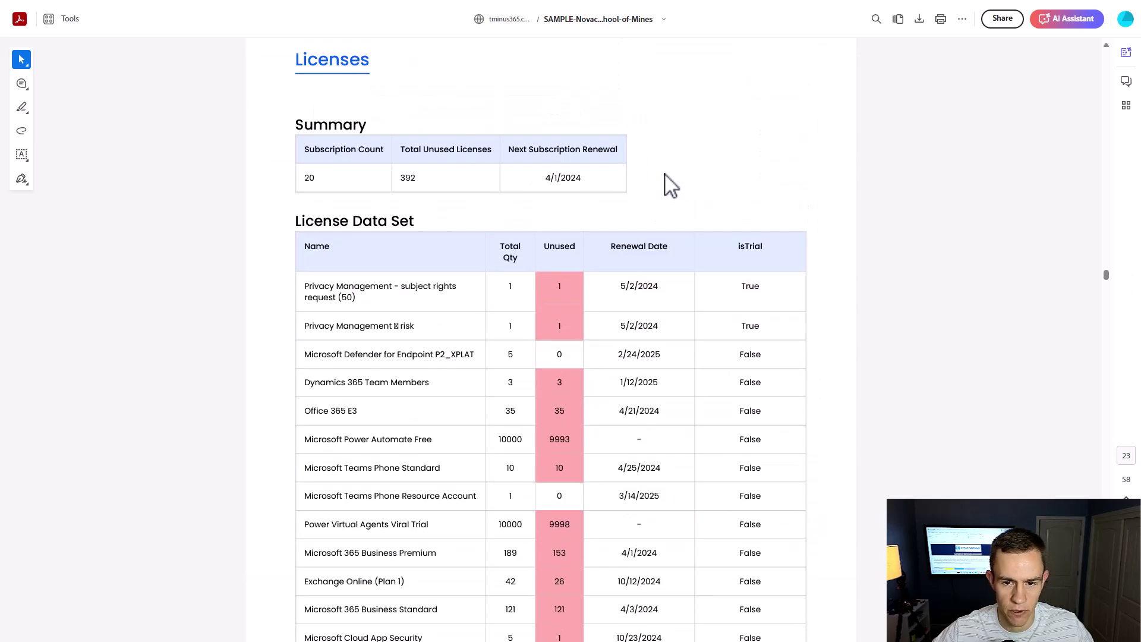
{"action": "scroll", "coordinate": [665, 178], "scroll_direction": "down", "scroll_amount": 2}
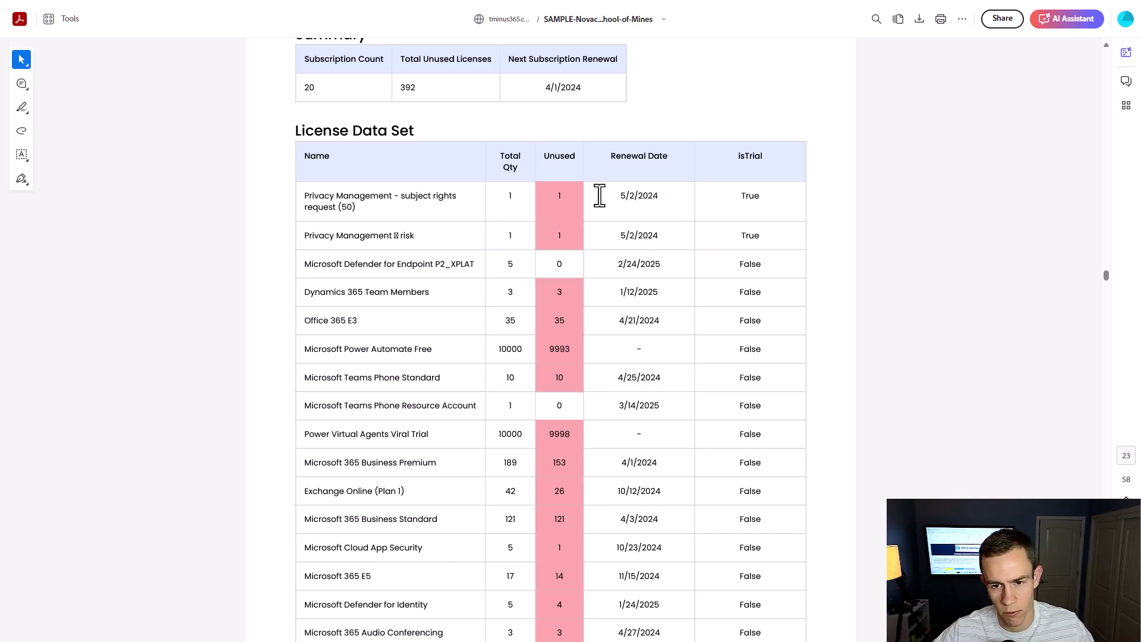
{"action": "scroll", "coordinate": [601, 205], "scroll_direction": "down", "scroll_amount": 15}
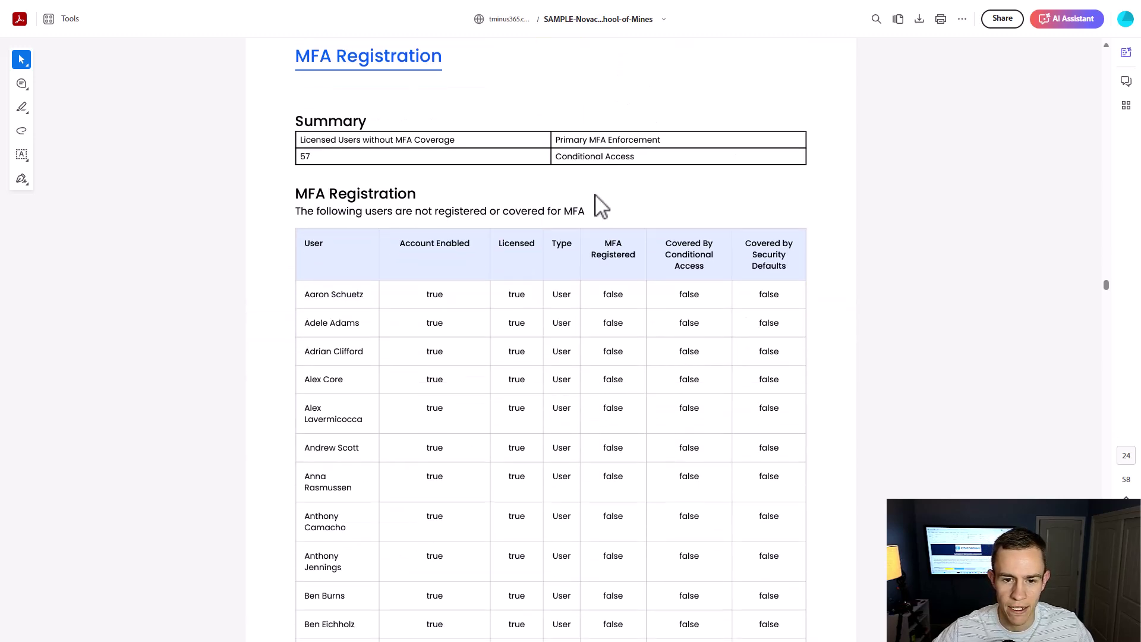
{"action": "scroll", "coordinate": [598, 208], "scroll_direction": "up", "scroll_amount": 2}
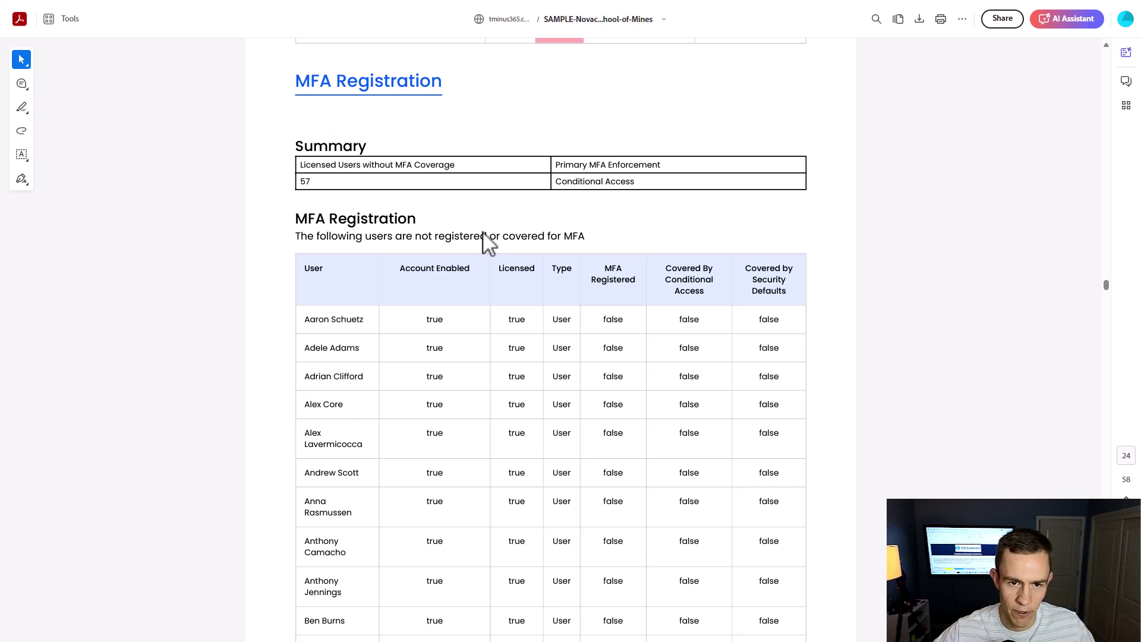
{"action": "scroll", "coordinate": [530, 231], "scroll_direction": "down", "scroll_amount": 2}
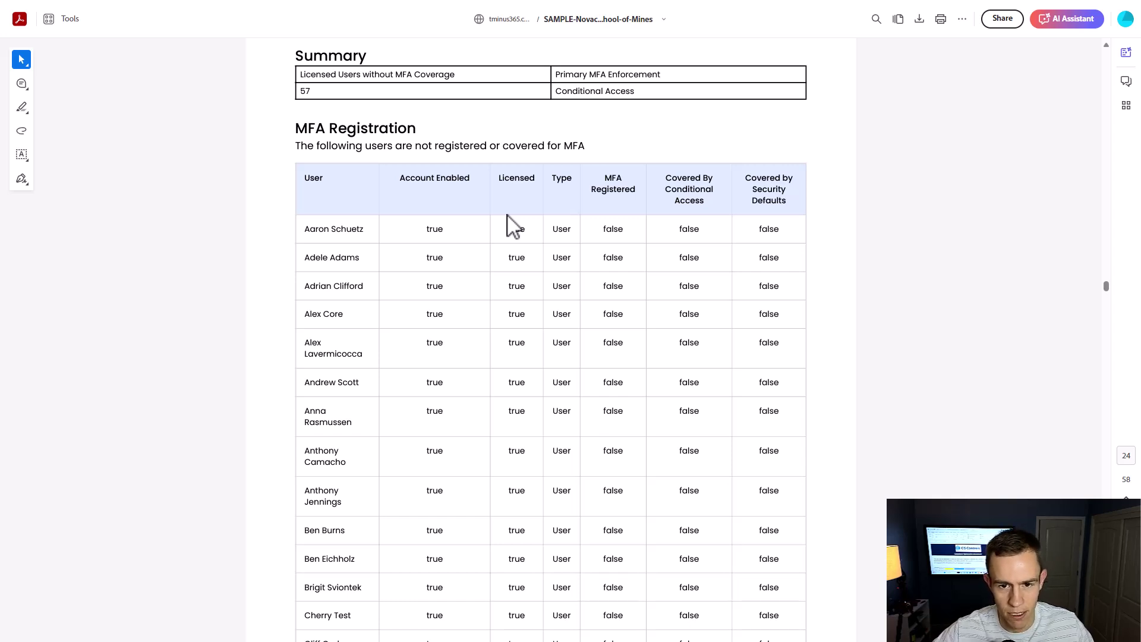
{"action": "scroll", "coordinate": [517, 229], "scroll_direction": "down", "scroll_amount": 10}
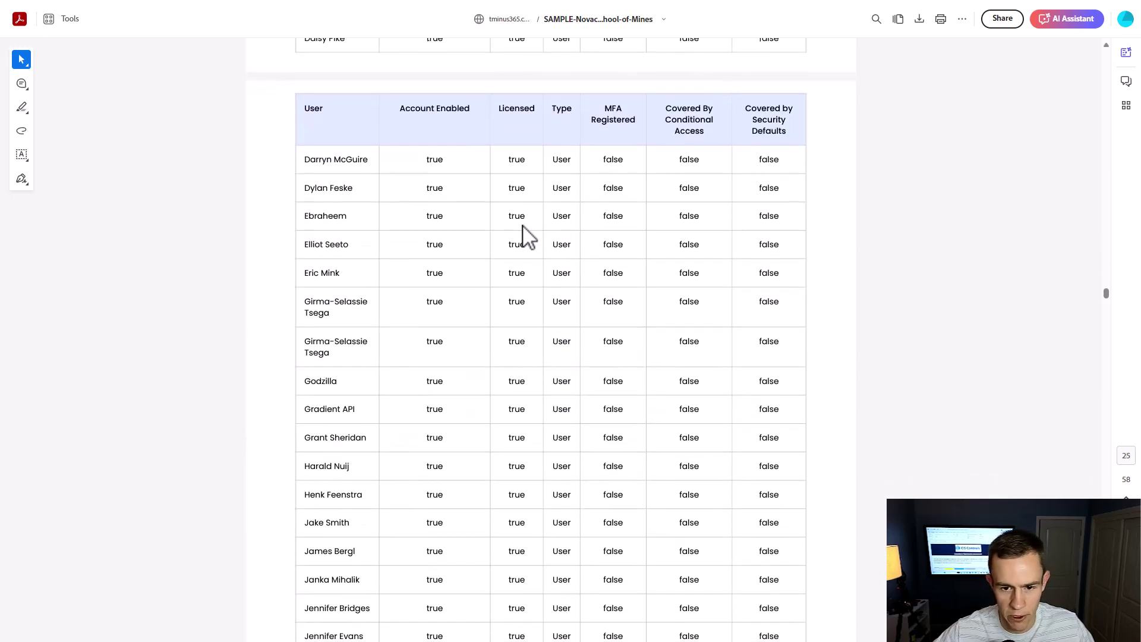
{"action": "scroll", "coordinate": [526, 238], "scroll_direction": "down", "scroll_amount": 15}
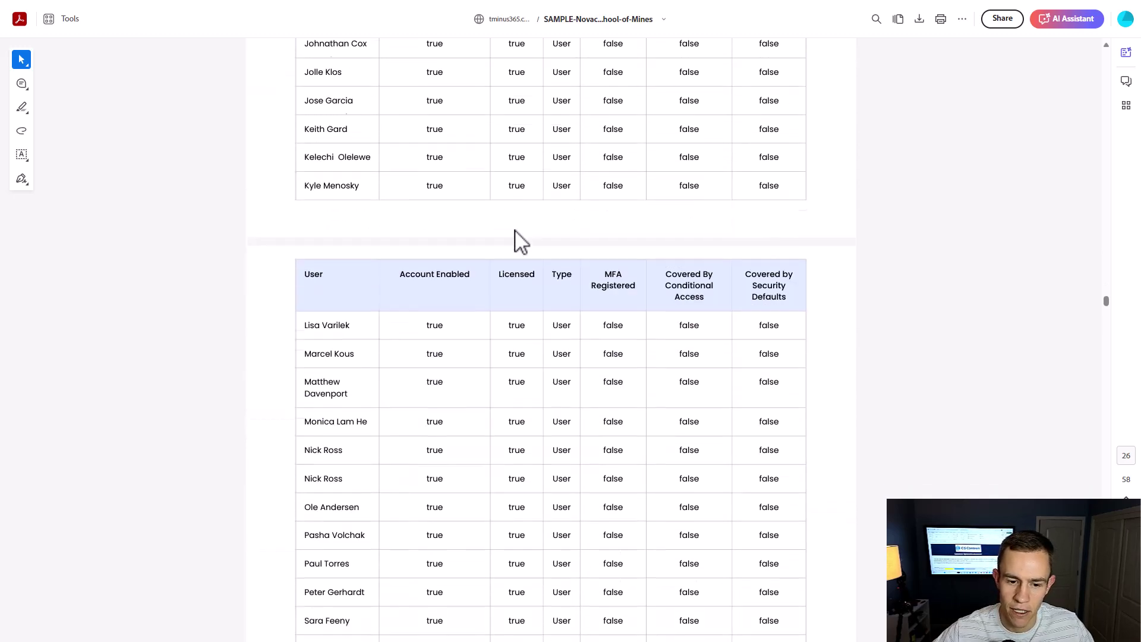
{"action": "scroll", "coordinate": [516, 233], "scroll_direction": "down", "scroll_amount": 10}
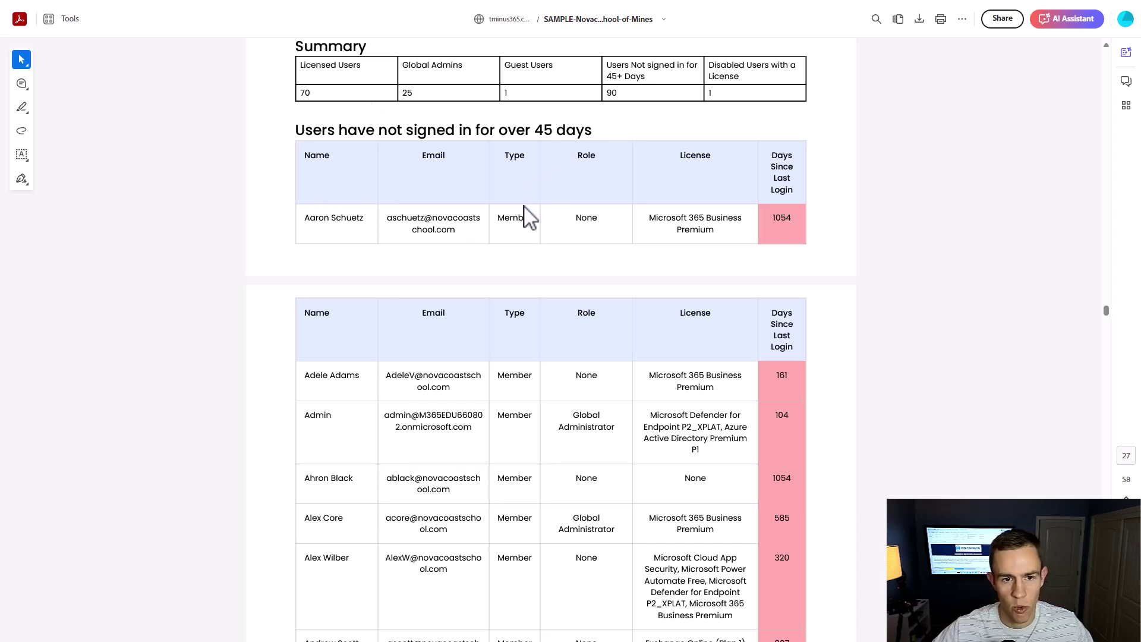
Scroll through the Global Admins, Authentication Methods Policy and User MFA tables to Groups on page 36.
{"action": "scroll", "coordinate": [526, 215], "scroll_direction": "up", "scroll_amount": 2}
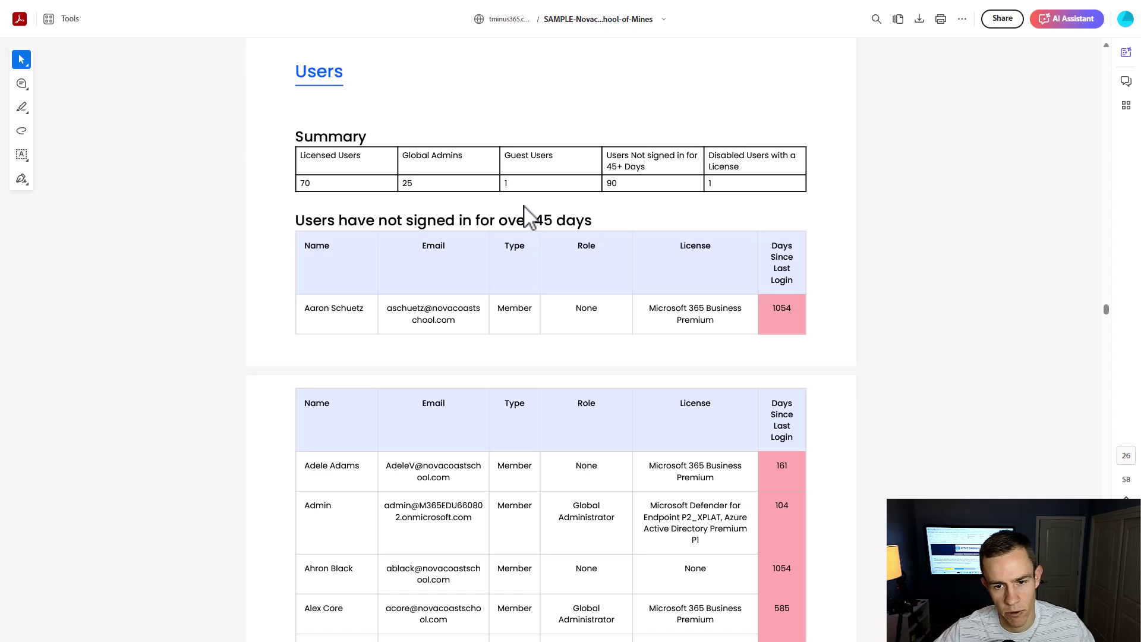
{"action": "scroll", "coordinate": [526, 215], "scroll_direction": "down", "scroll_amount": 3}
{"action": "scroll", "coordinate": [526, 216], "scroll_direction": "down", "scroll_amount": 20}
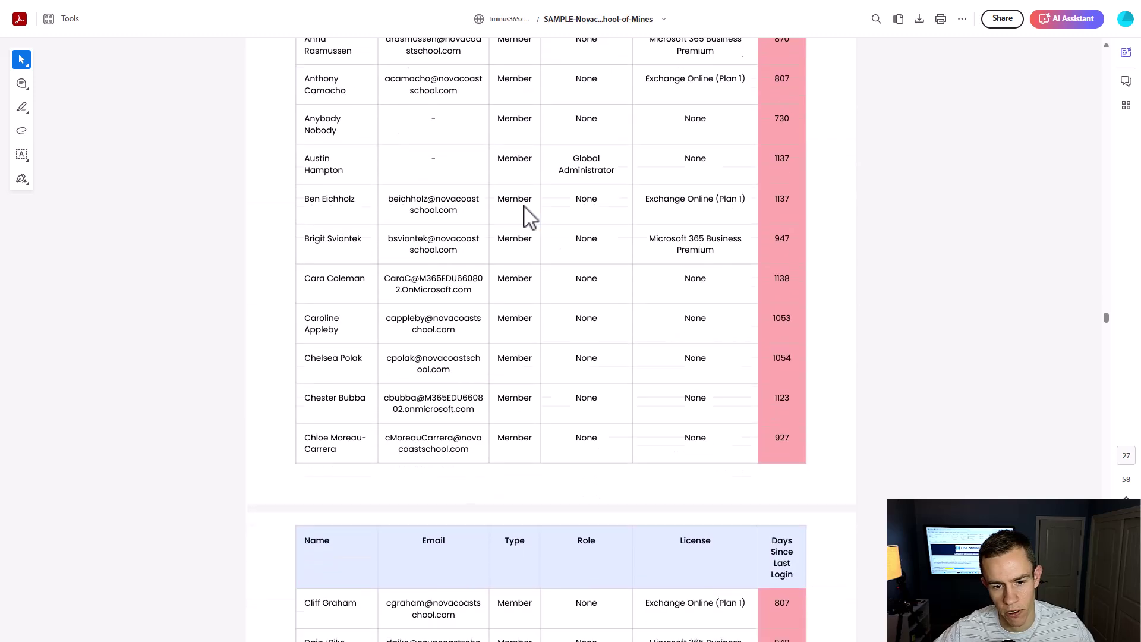
{"action": "scroll", "coordinate": [526, 215], "scroll_direction": "down", "scroll_amount": 20}
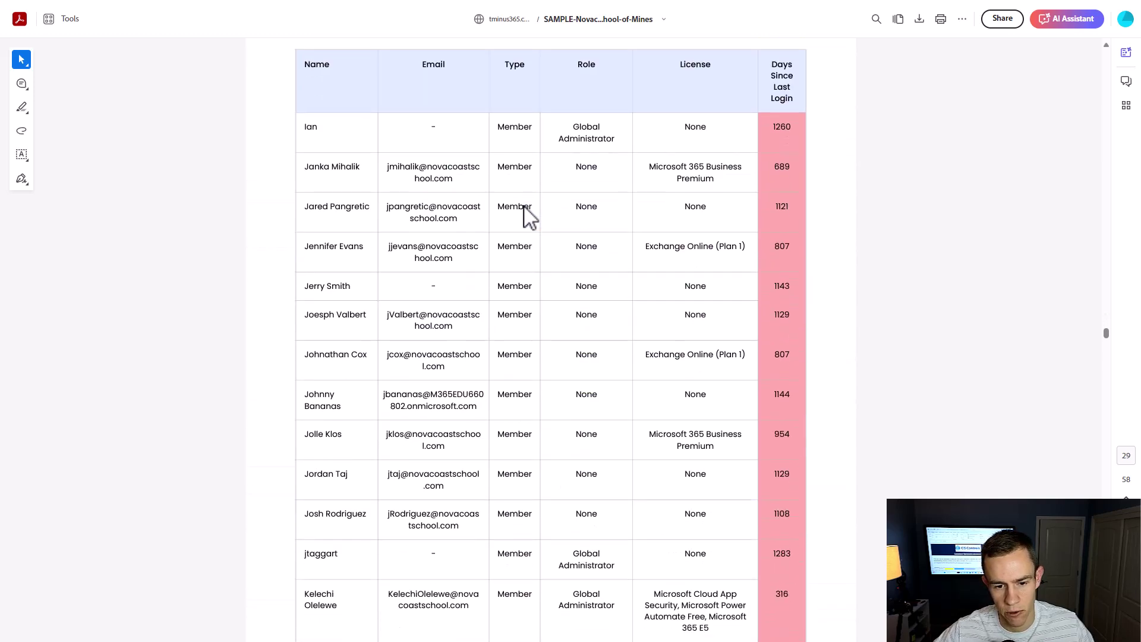
{"action": "scroll", "coordinate": [526, 215], "scroll_direction": "down", "scroll_amount": 20}
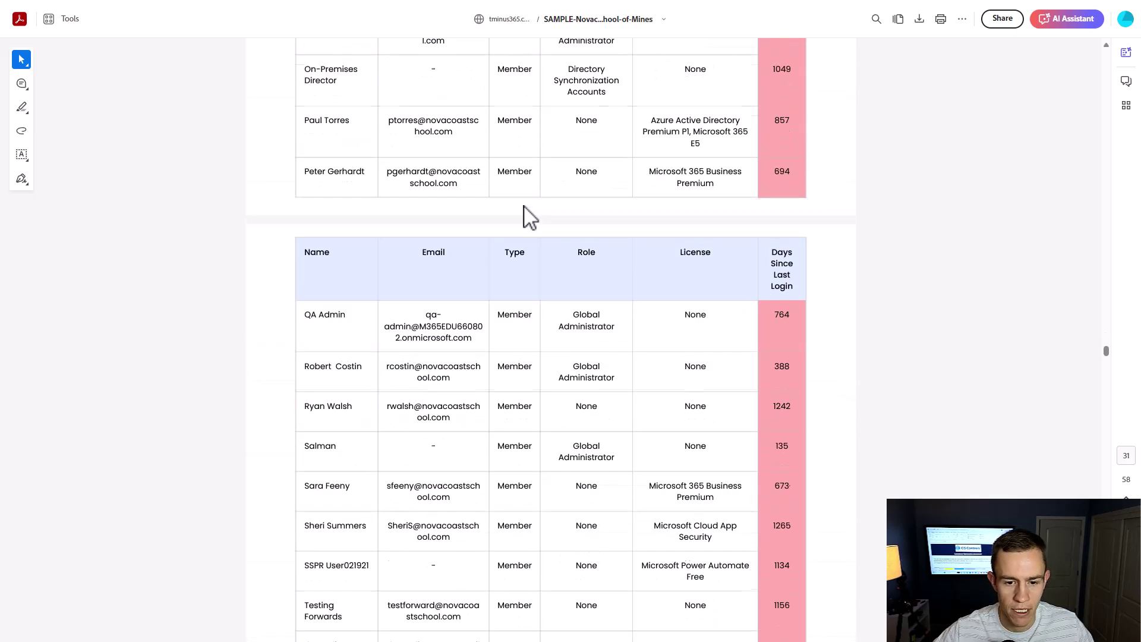
{"action": "scroll", "coordinate": [526, 215], "scroll_direction": "up", "scroll_amount": 8}
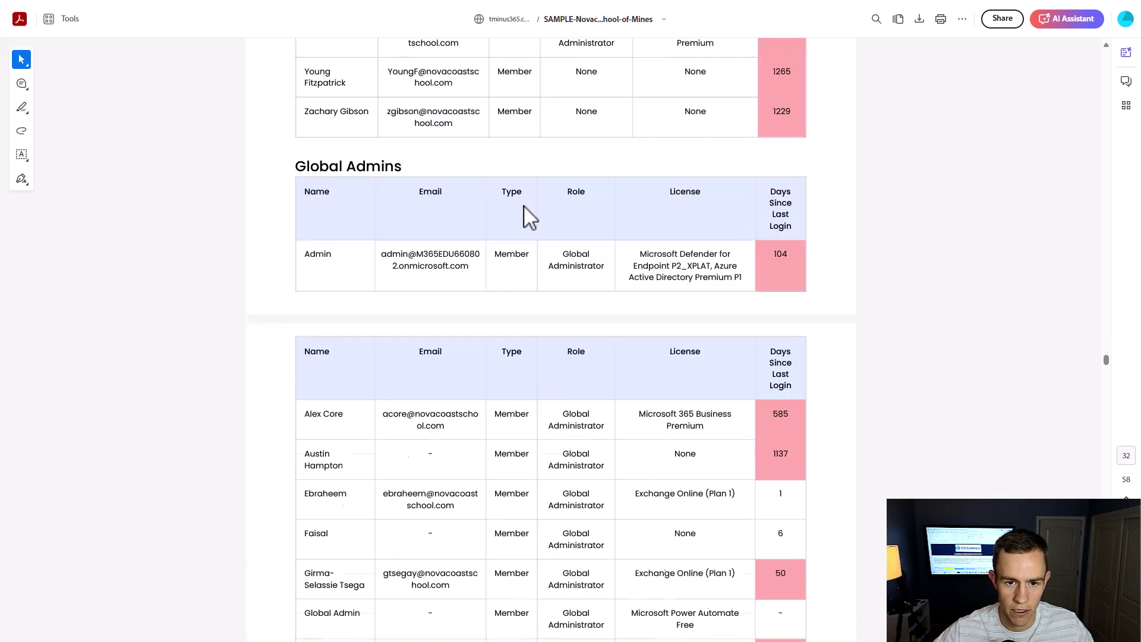
{"action": "scroll", "coordinate": [524, 336], "scroll_direction": "down", "scroll_amount": 5}
{"action": "scroll", "coordinate": [523, 336], "scroll_direction": "down", "scroll_amount": 20}
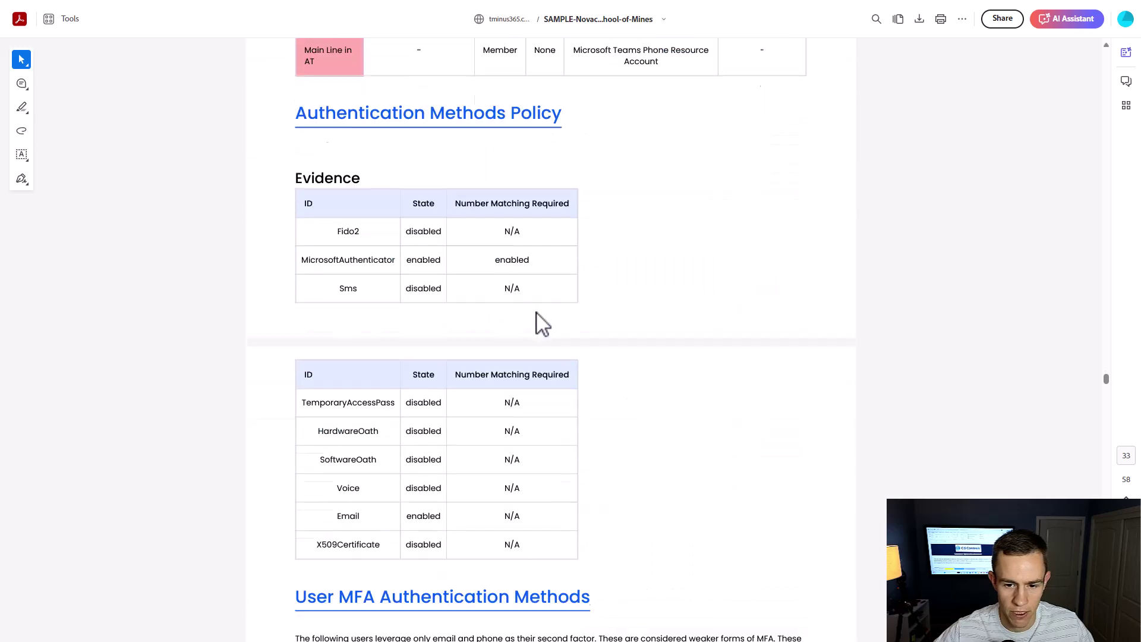
{"action": "scroll", "coordinate": [541, 323], "scroll_direction": "down", "scroll_amount": 1}
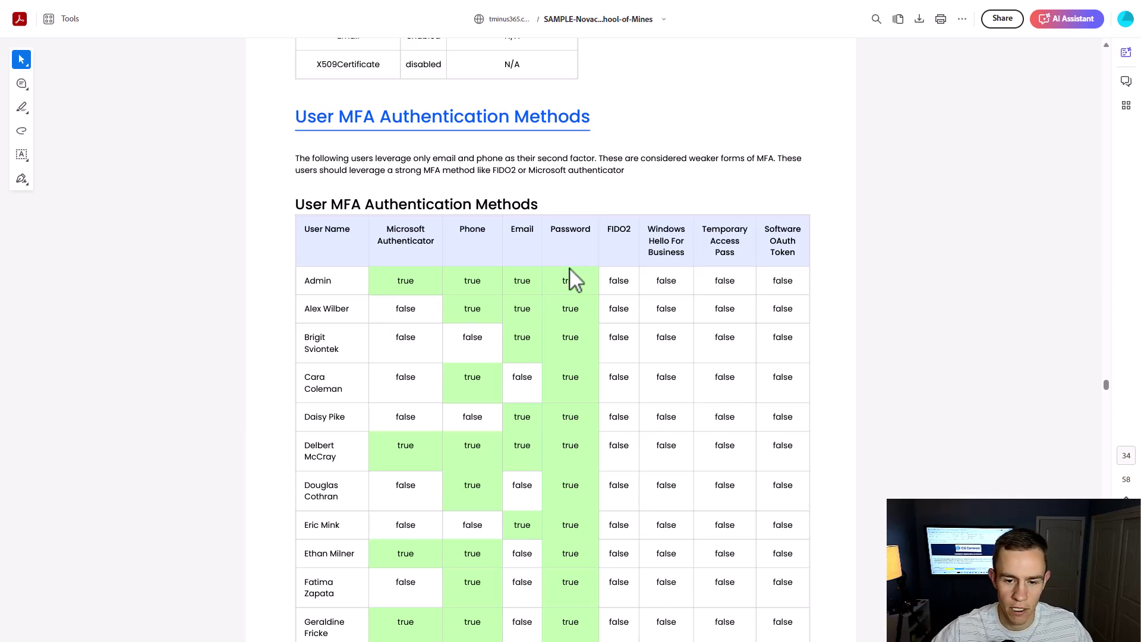
{"action": "scroll", "coordinate": [563, 259], "scroll_direction": "up", "scroll_amount": 3}
{"action": "scroll", "coordinate": [821, 234], "scroll_direction": "down", "scroll_amount": 4}
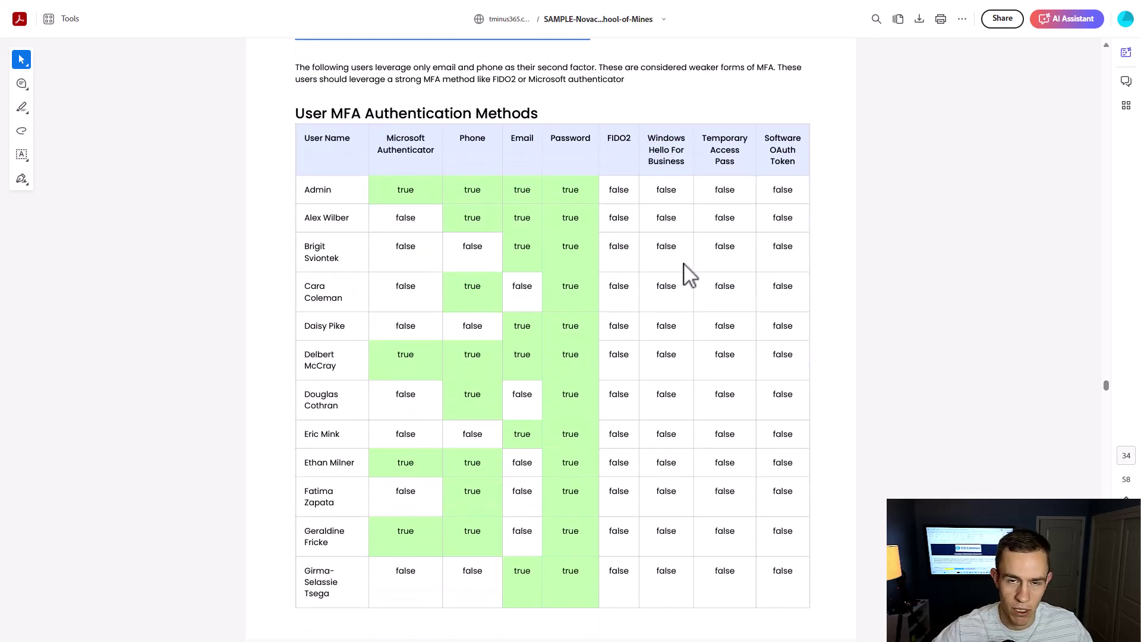
{"action": "scroll", "coordinate": [427, 341], "scroll_direction": "down", "scroll_amount": 10}
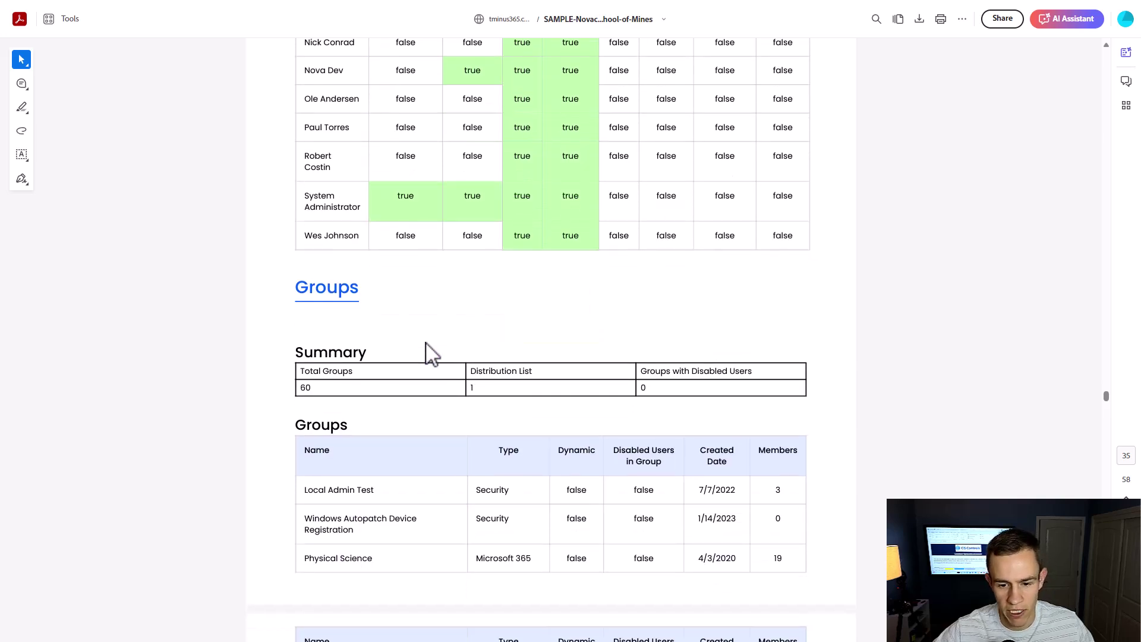
{"action": "scroll", "coordinate": [433, 353], "scroll_direction": "down", "scroll_amount": 5}
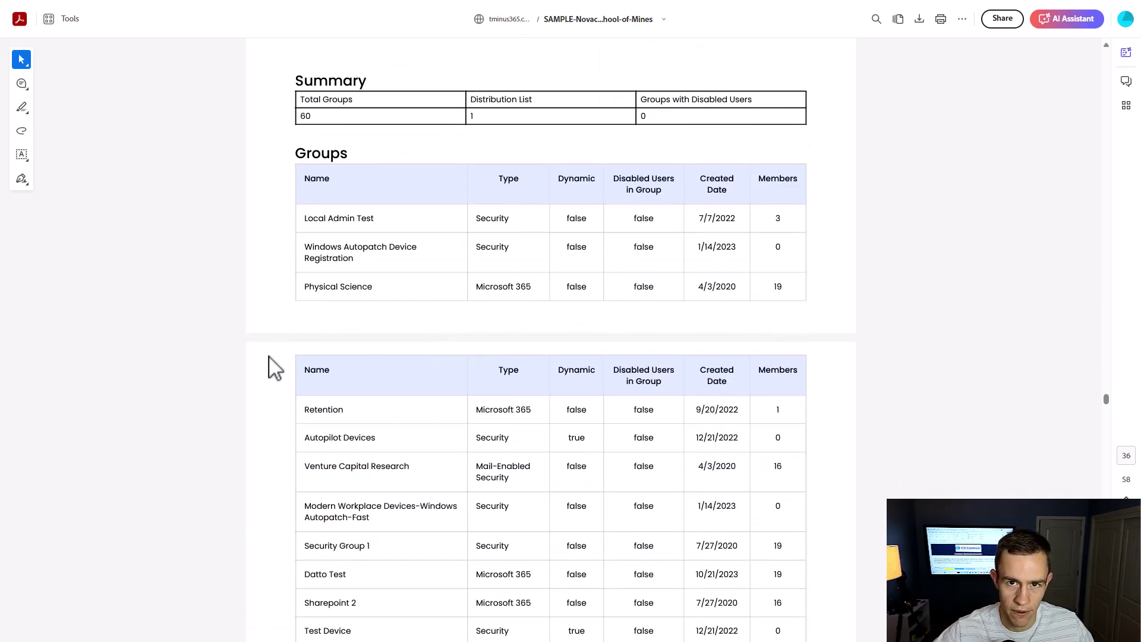